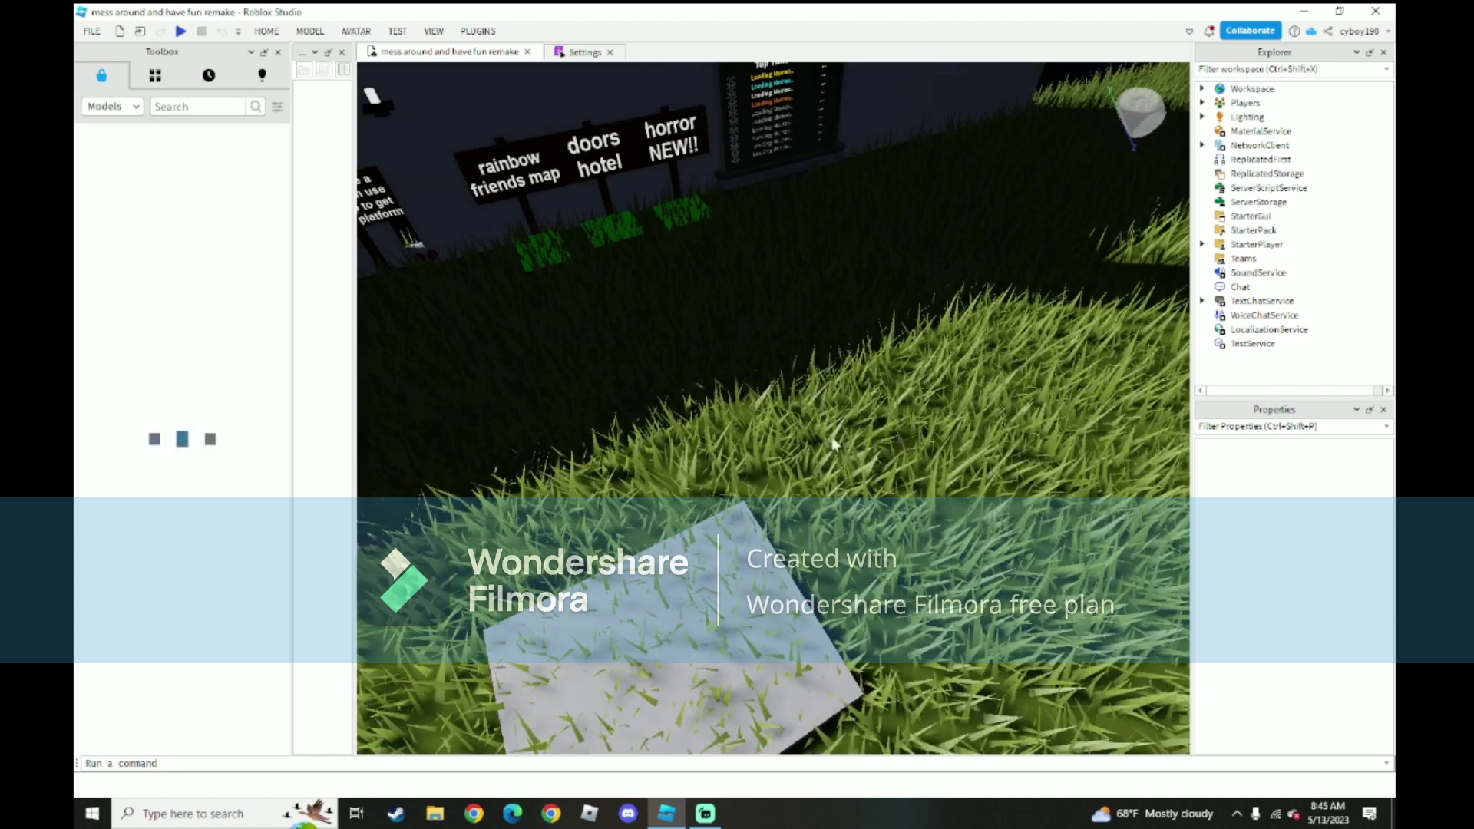
- Duplicate the Speed Coil Giver on the blue platform and place the copy on the grass near the "pvp NEW!!" door
right_click_drag(832, 439, 915, 597)
right_click_drag(1087, 608, 808, 490)
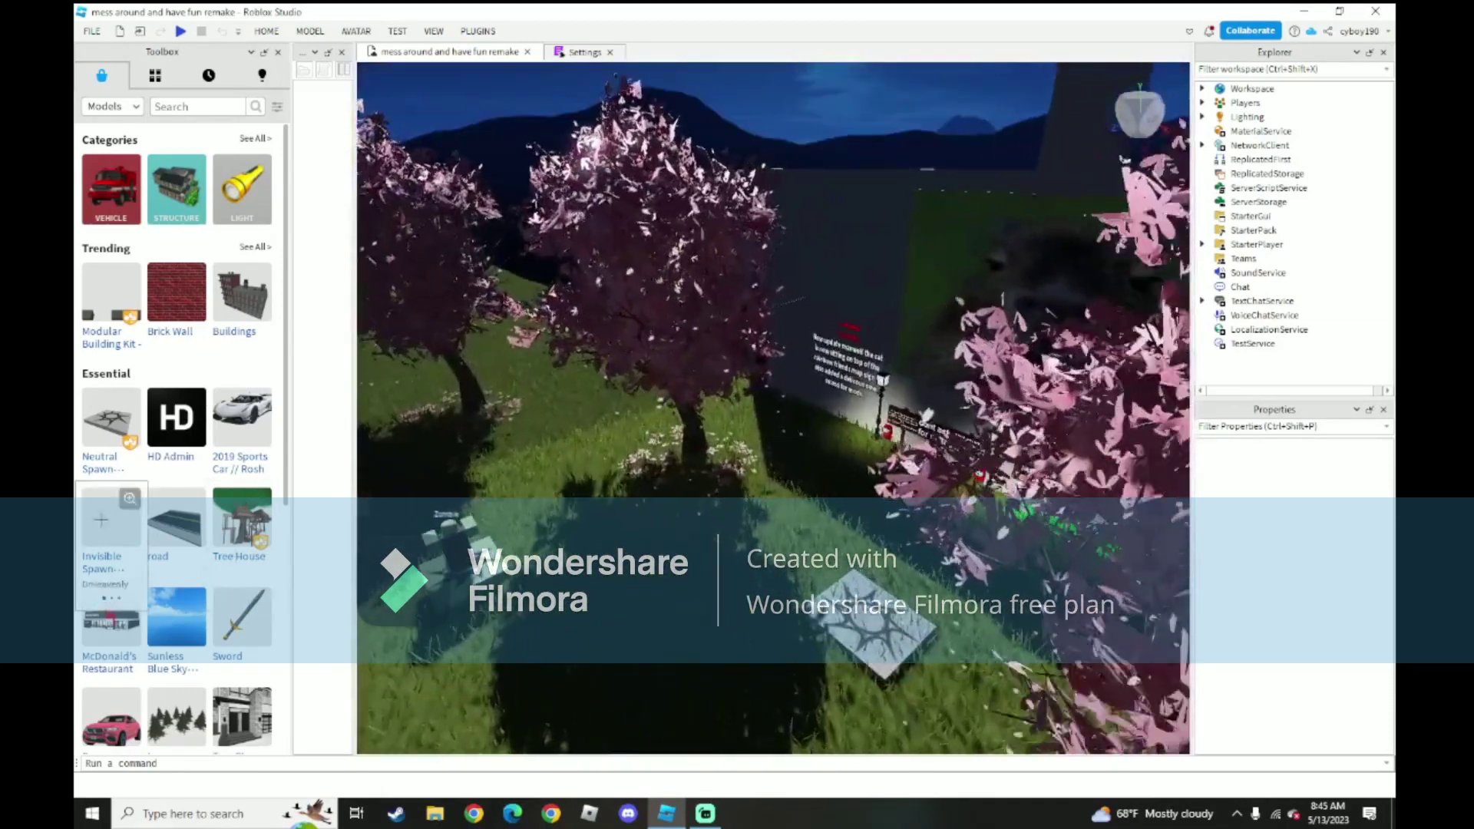
scroll(111, 537, "down", 4)
key("s")
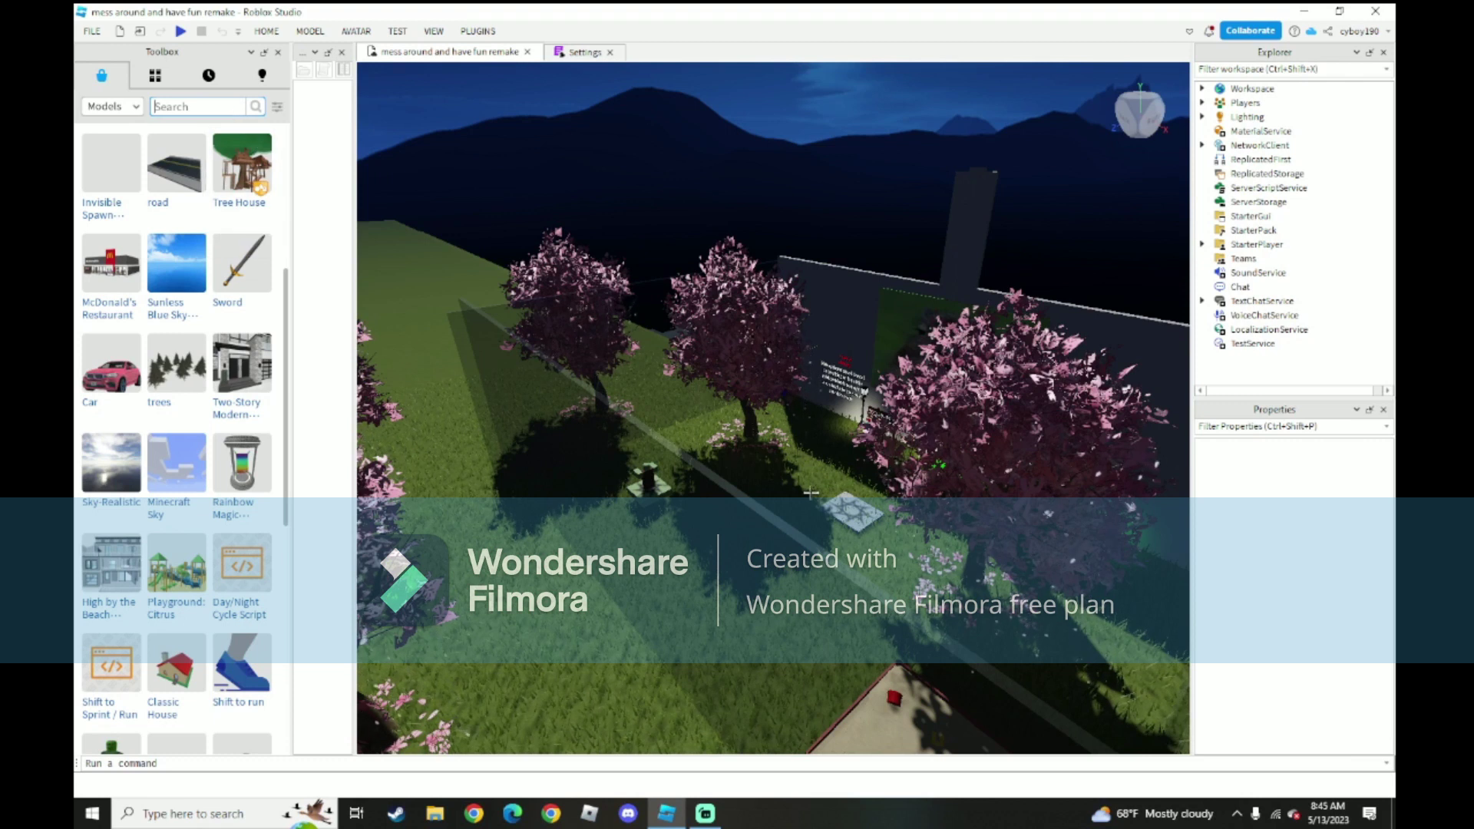
right_click_drag(810, 492, 684, 299)
key("s")
key("w")
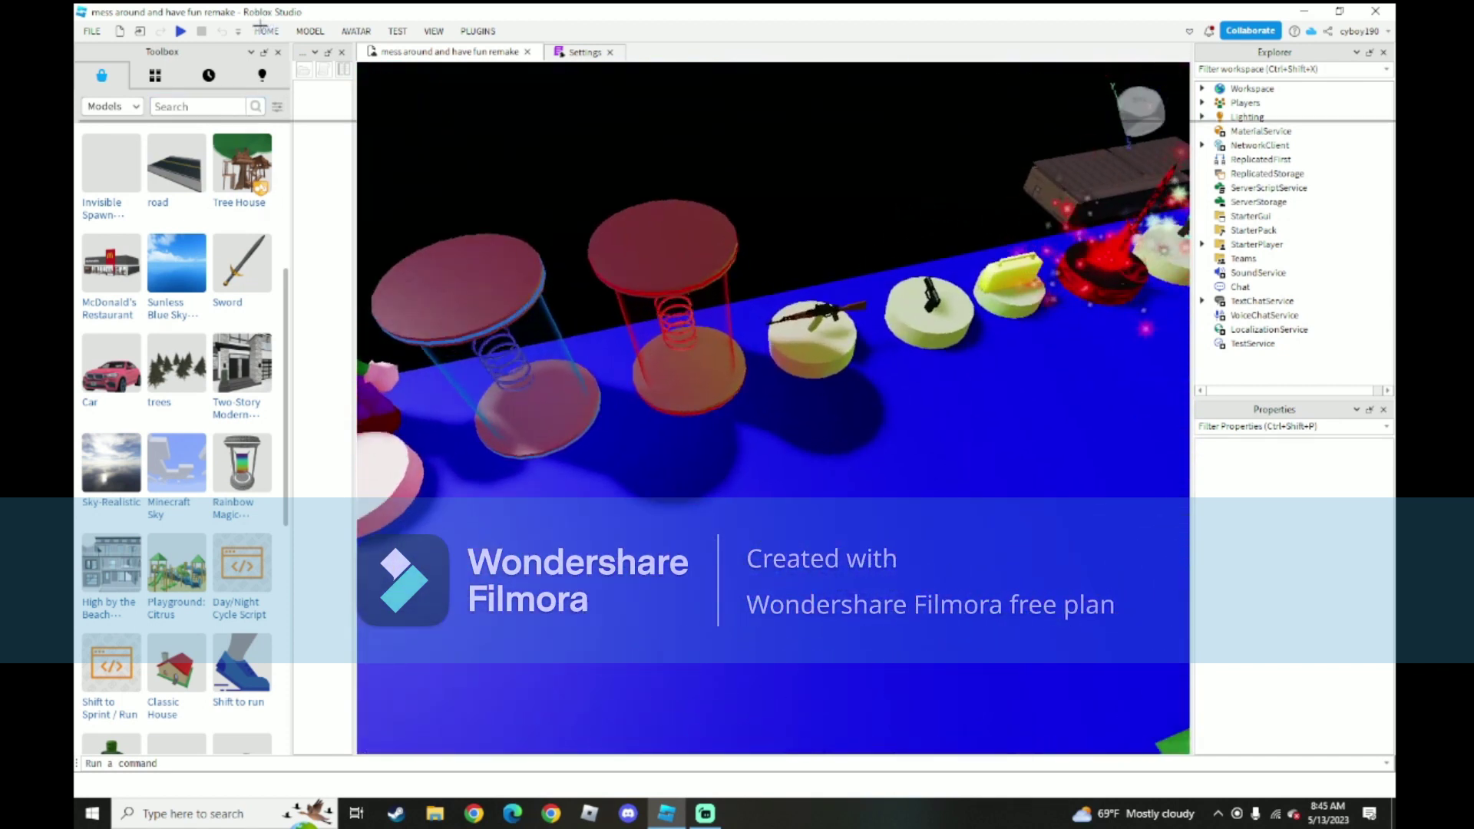
left_click(265, 31)
left_click(712, 351)
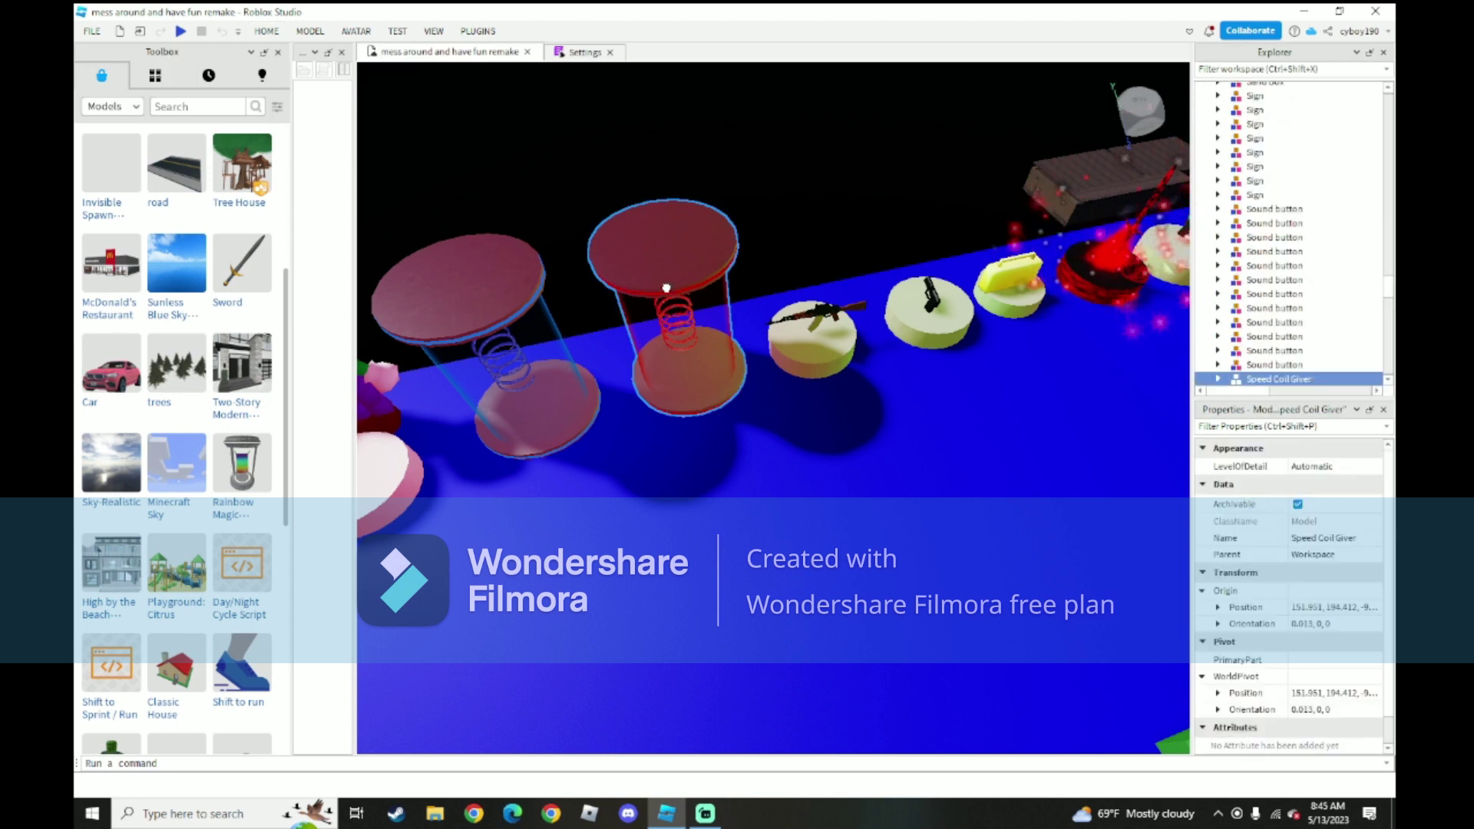
right_click(658, 303)
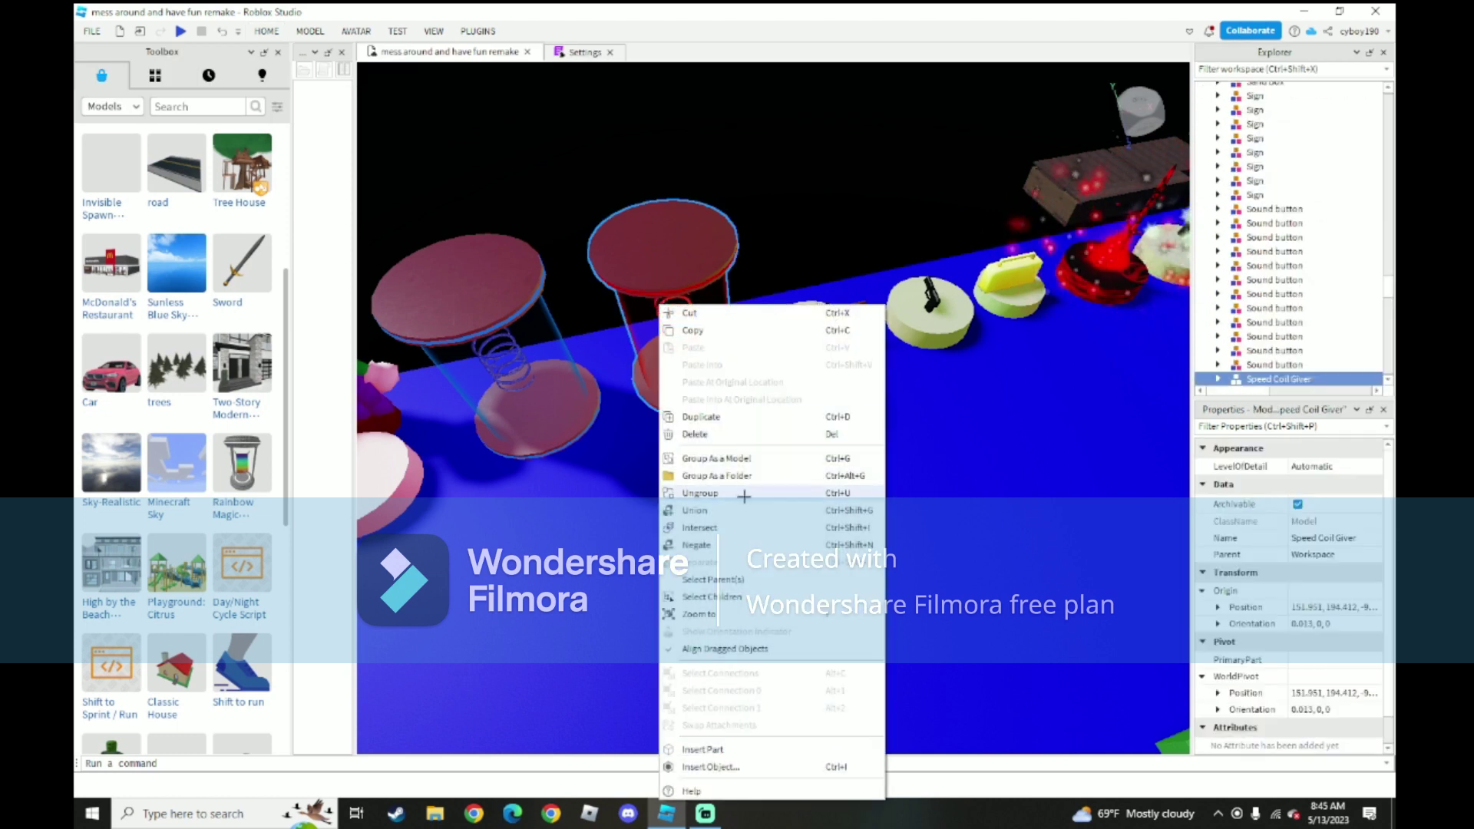
left_click(750, 416)
left_click_drag(763, 396, 907, 446)
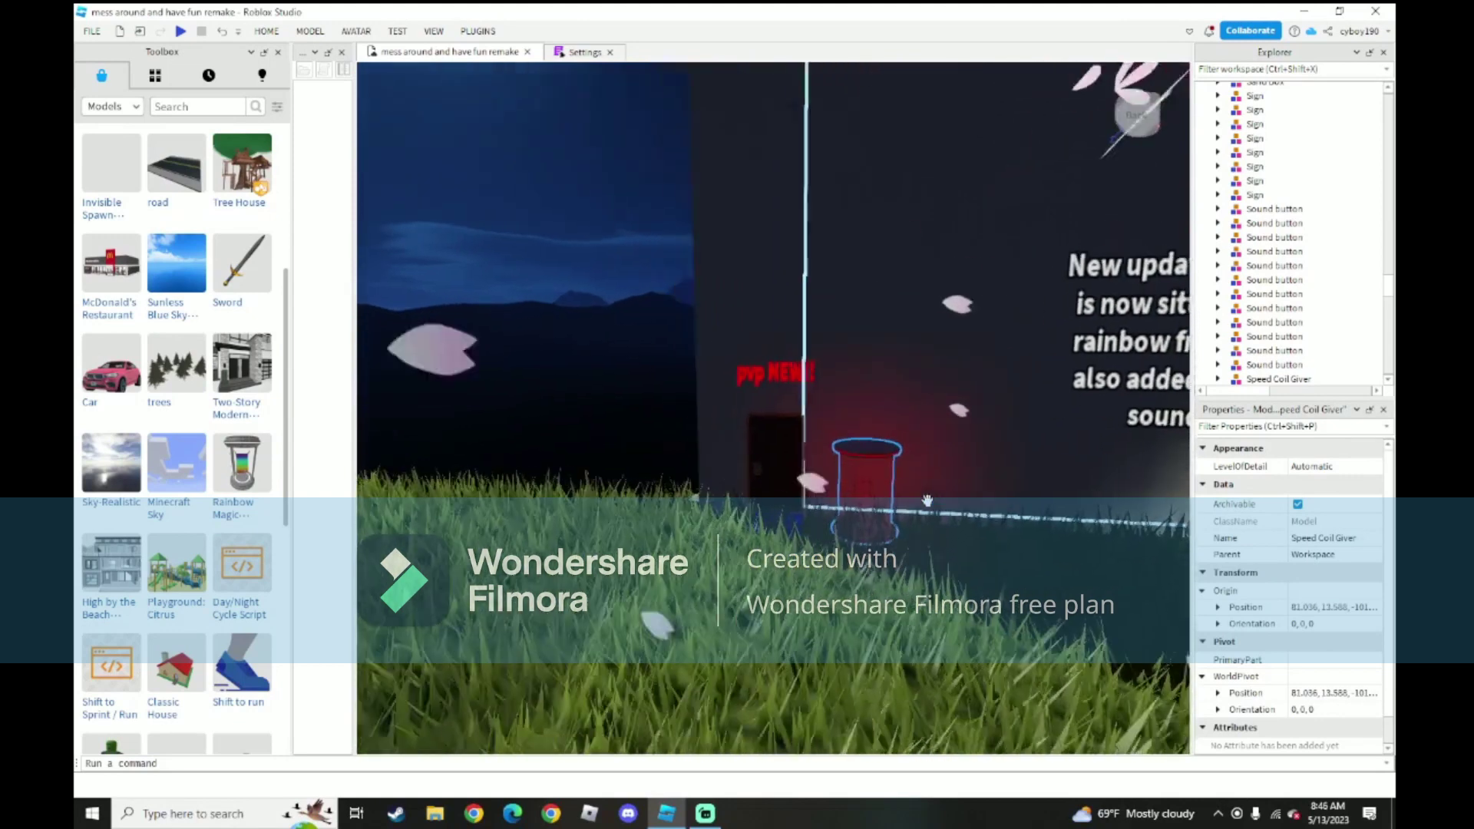
right_click_drag(928, 500, 851, 491)
left_click(780, 453)
key("w")
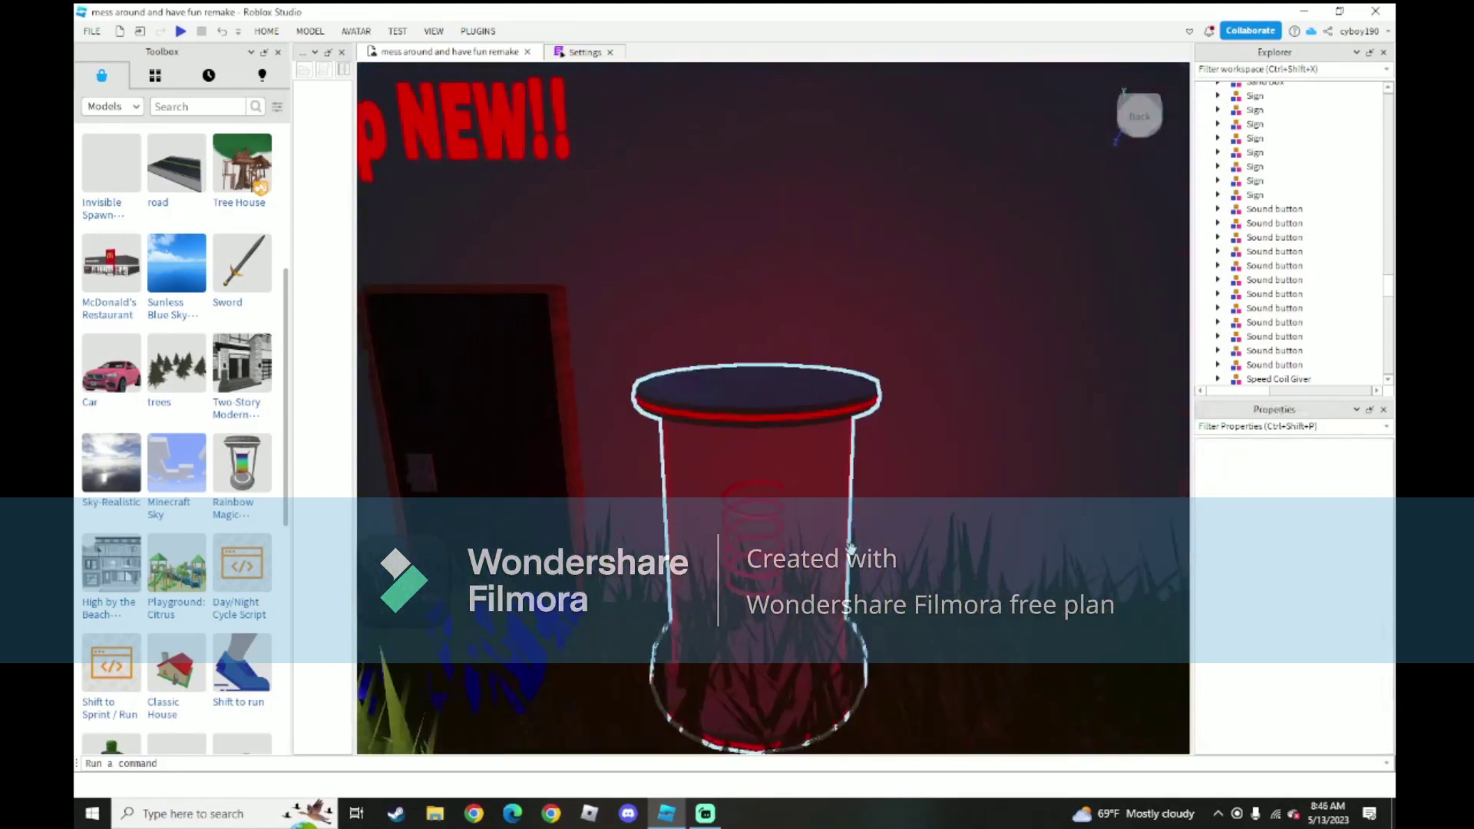
- Find the Day/Night Cycle Script among the library models and insert it into the workspace
key("s")
right_click_drag(852, 549, 313, 546)
key("s")
key("w")
scroll(218, 538, "down", 7)
key("s")
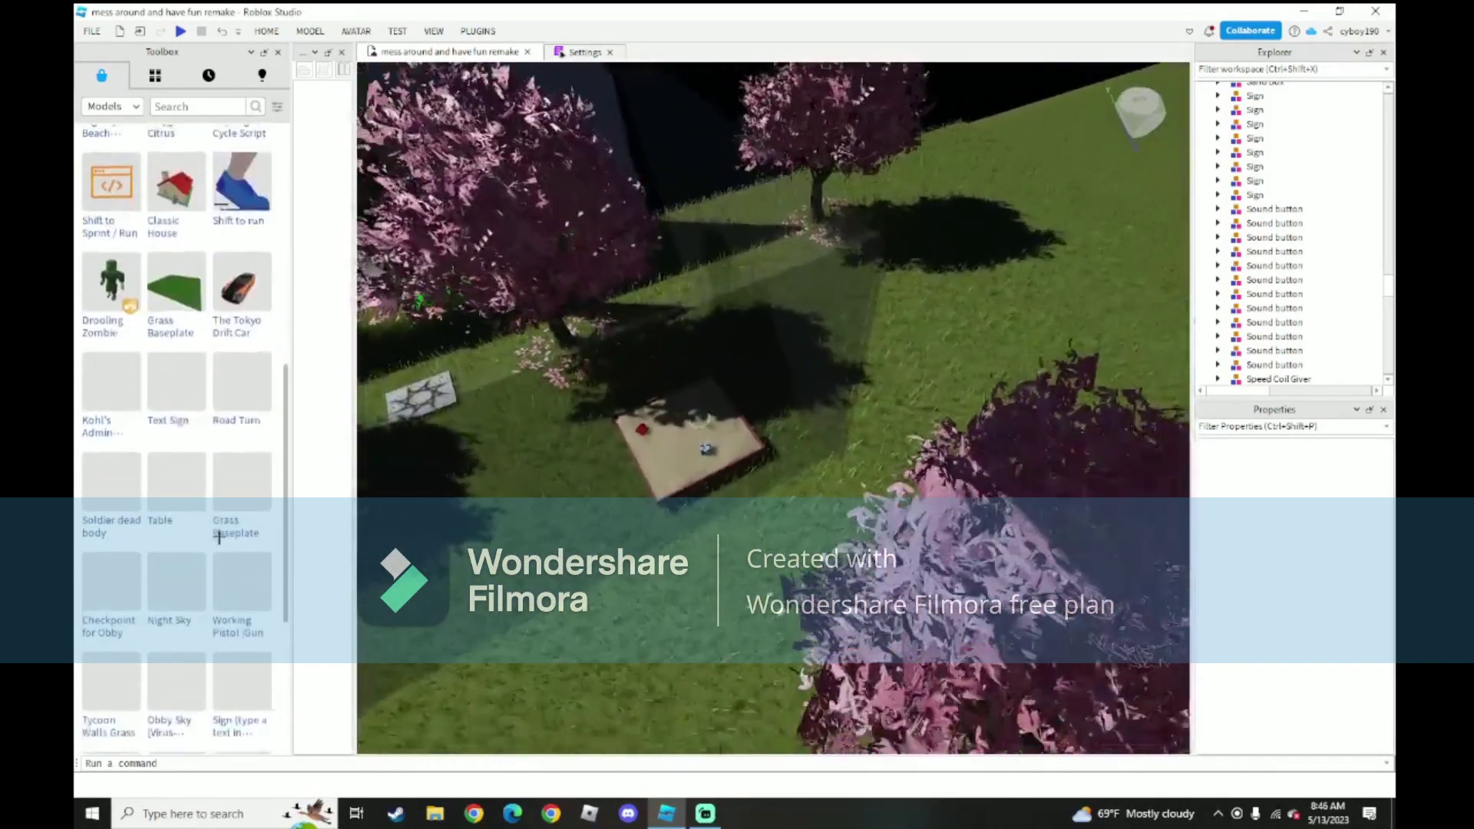
scroll(221, 539, "up", 10)
scroll(225, 540, "down", 1)
scroll(223, 539, "down", 5)
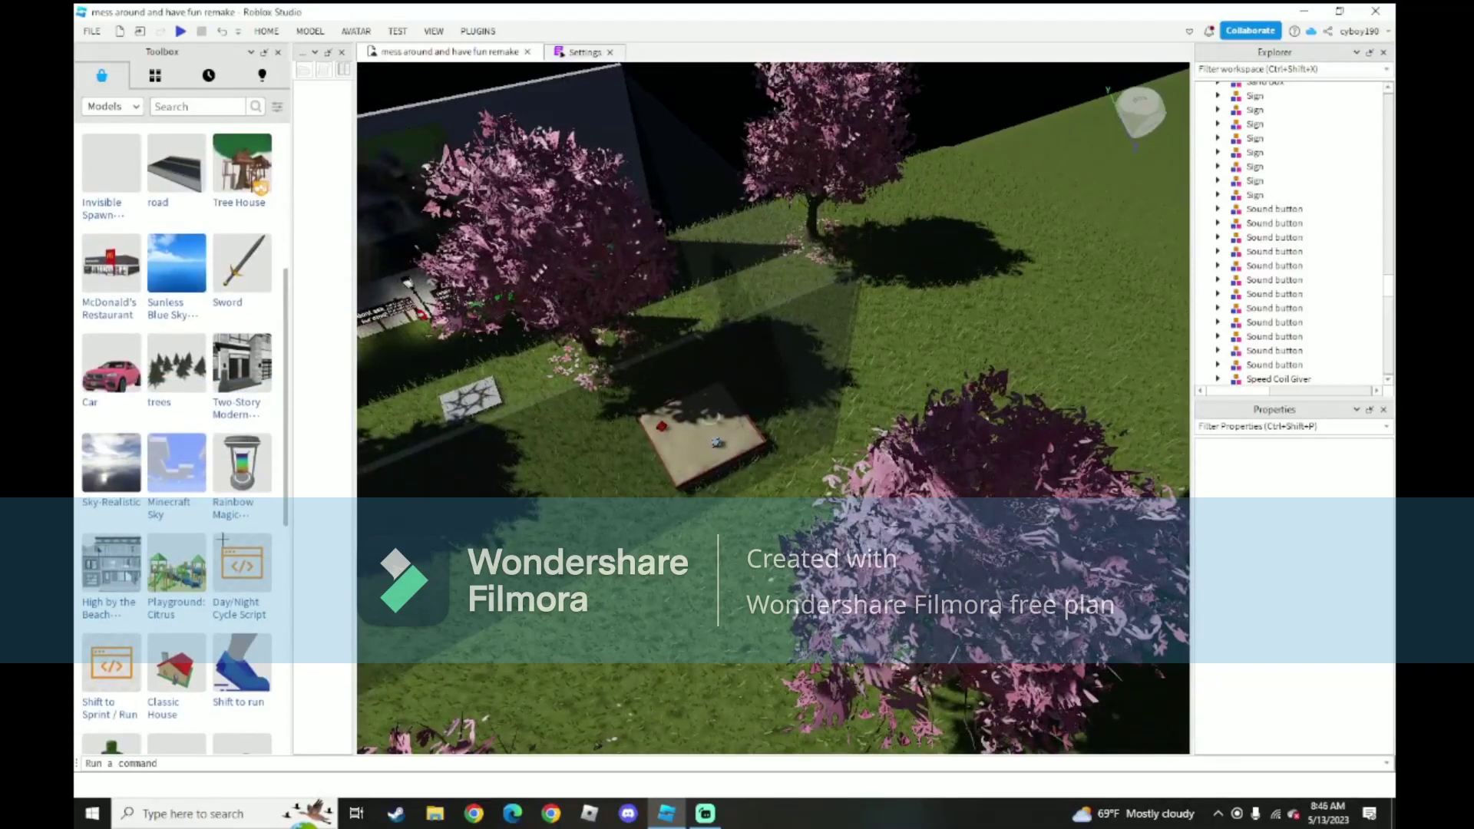
left_click_drag(255, 597, 507, 588)
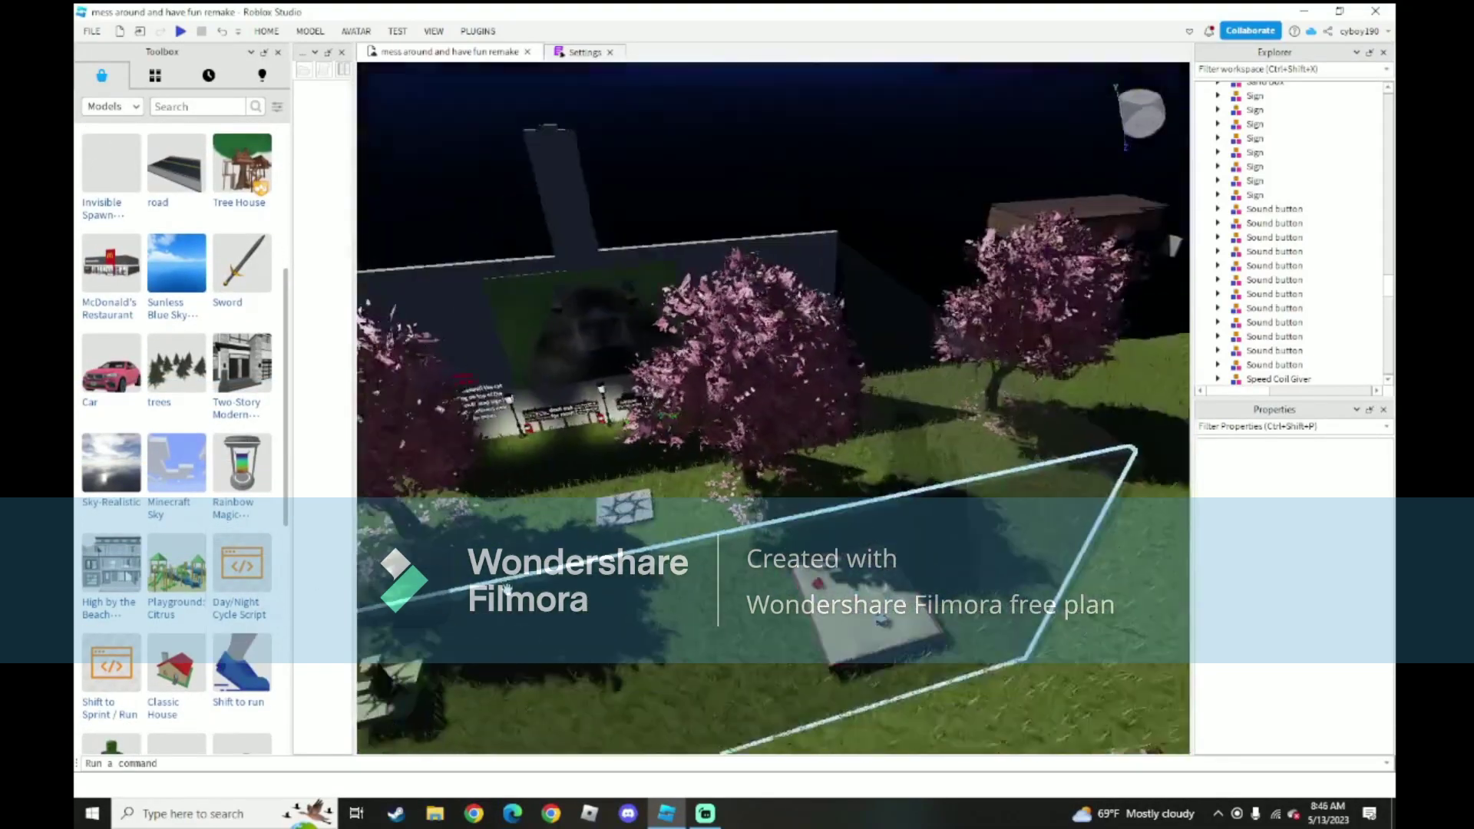
right_click_drag(456, 616, 432, 623)
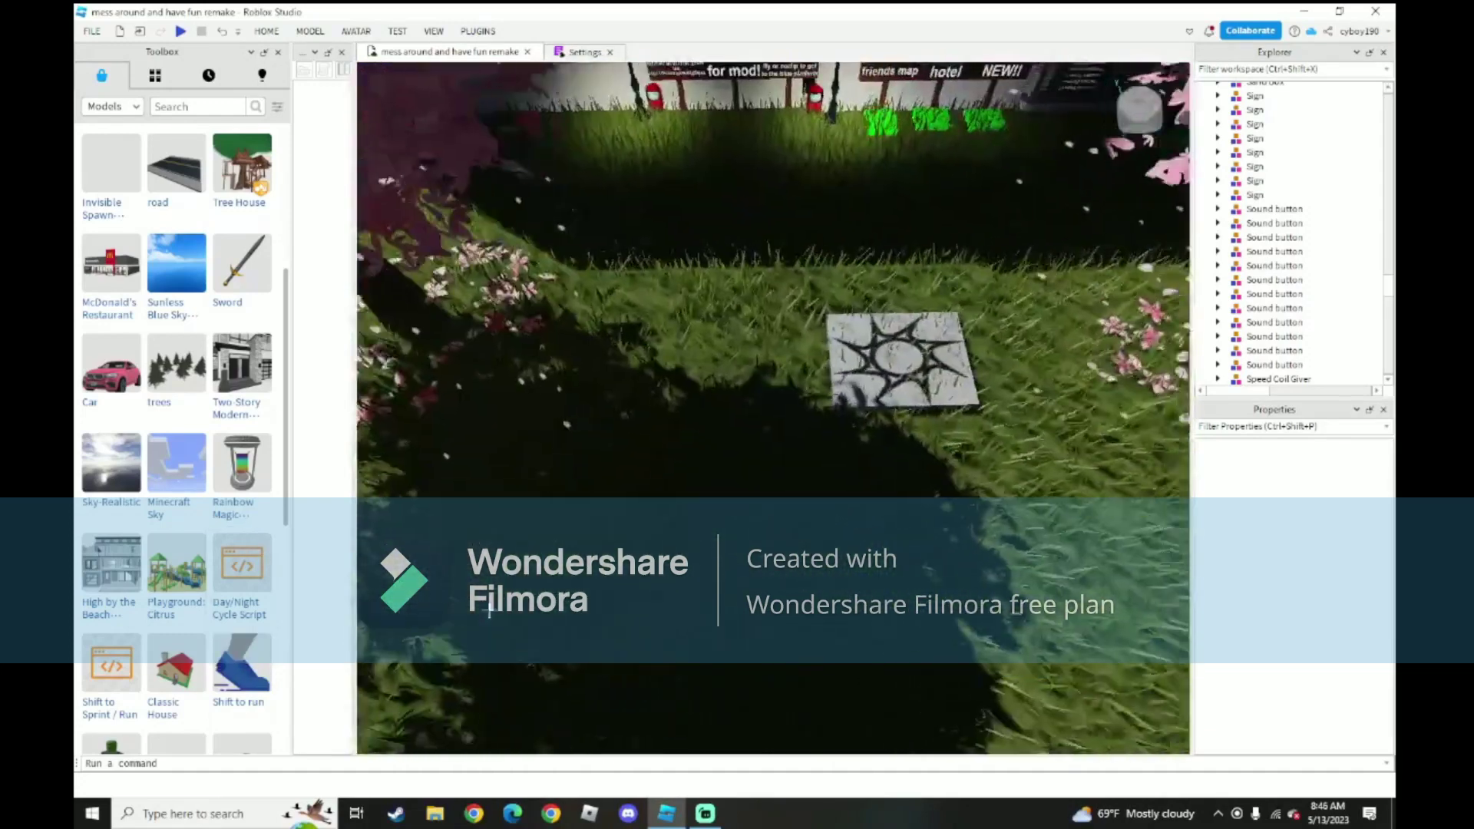
right_click_drag(607, 582, 612, 588)
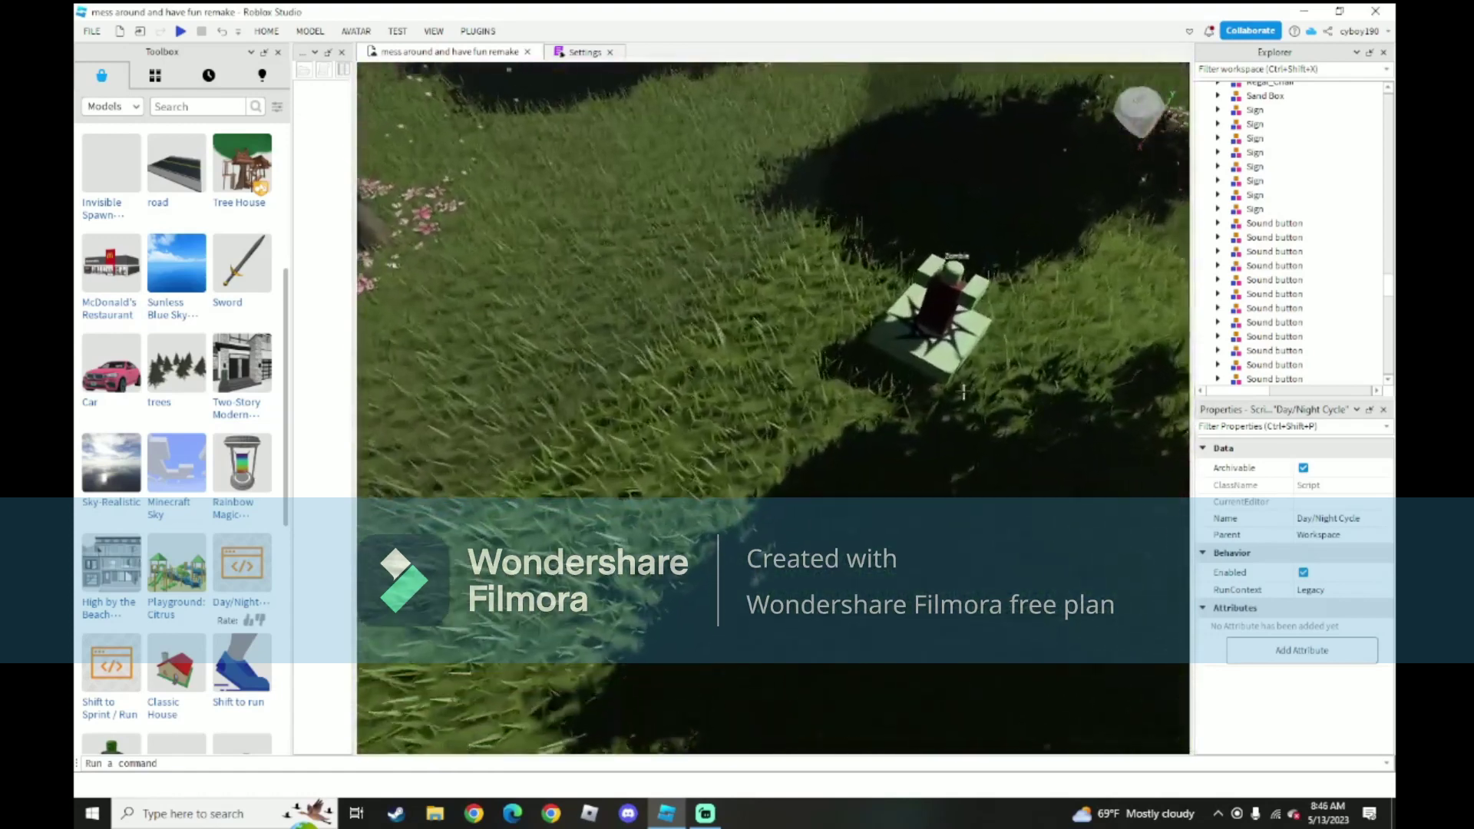
- Delete the Zombie Spawner standing on the grass near the cherry trees
left_click(941, 336)
right_click(939, 335)
left_click(1005, 129)
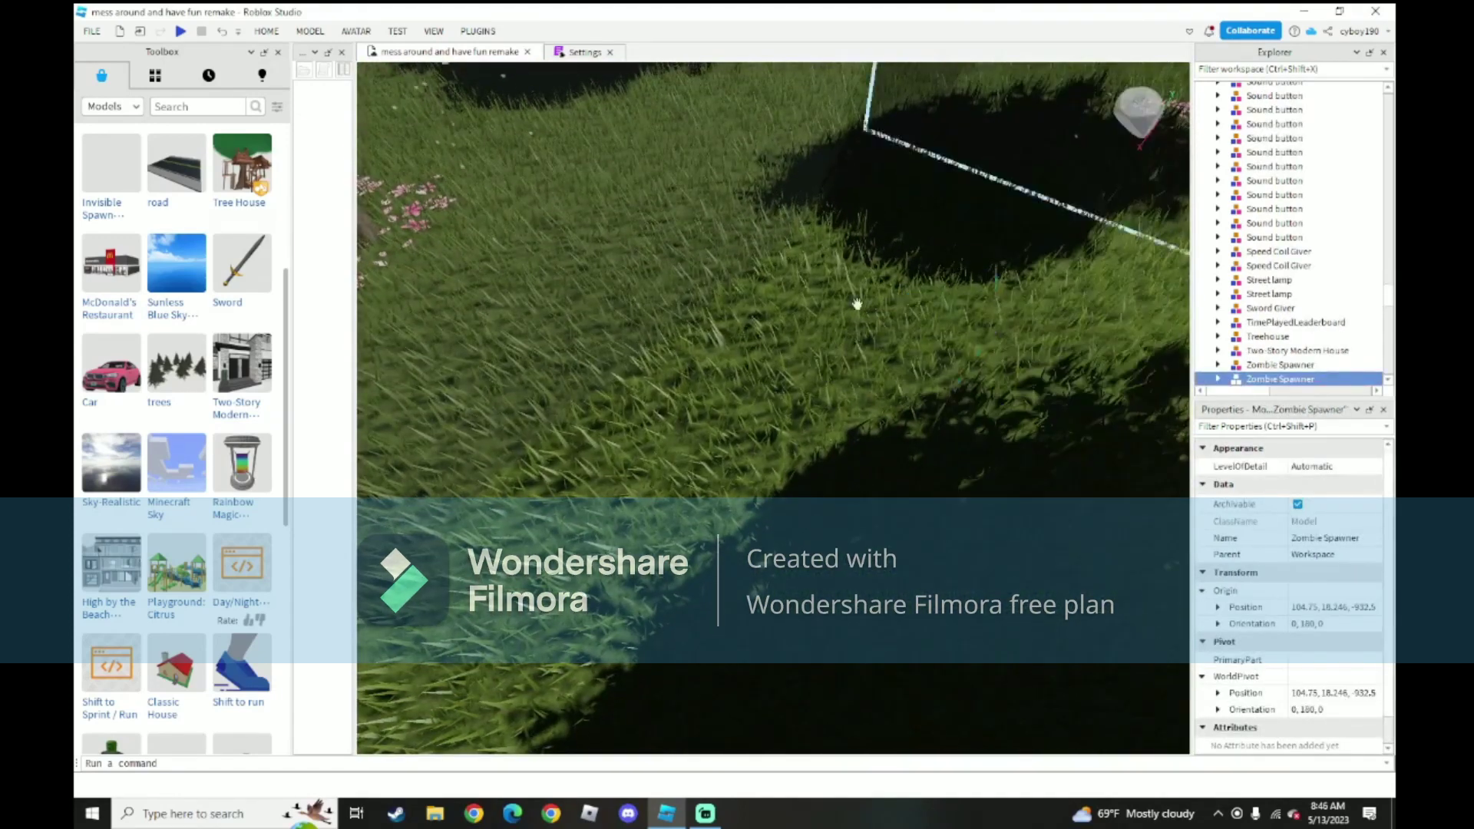
- Set the text label of the "horror NEW!!" sign to "horror"
right_click_drag(855, 302, 1025, 464)
key("w")
left_click(1019, 461)
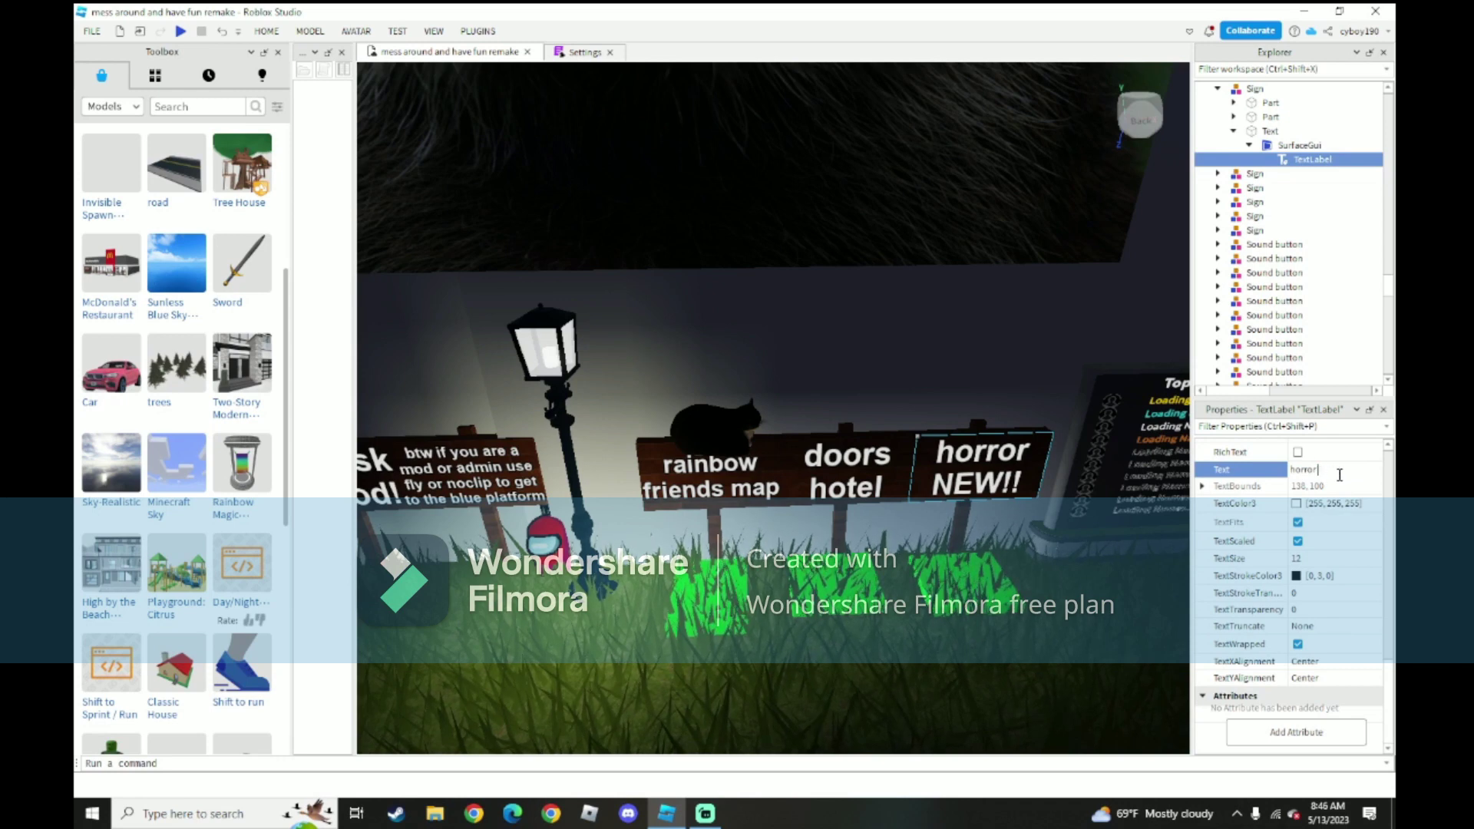
left_click(1080, 677)
- Delete the Zombie Spawner inside the large black building
right_click_drag(1081, 677, 1065, 676)
key("w")
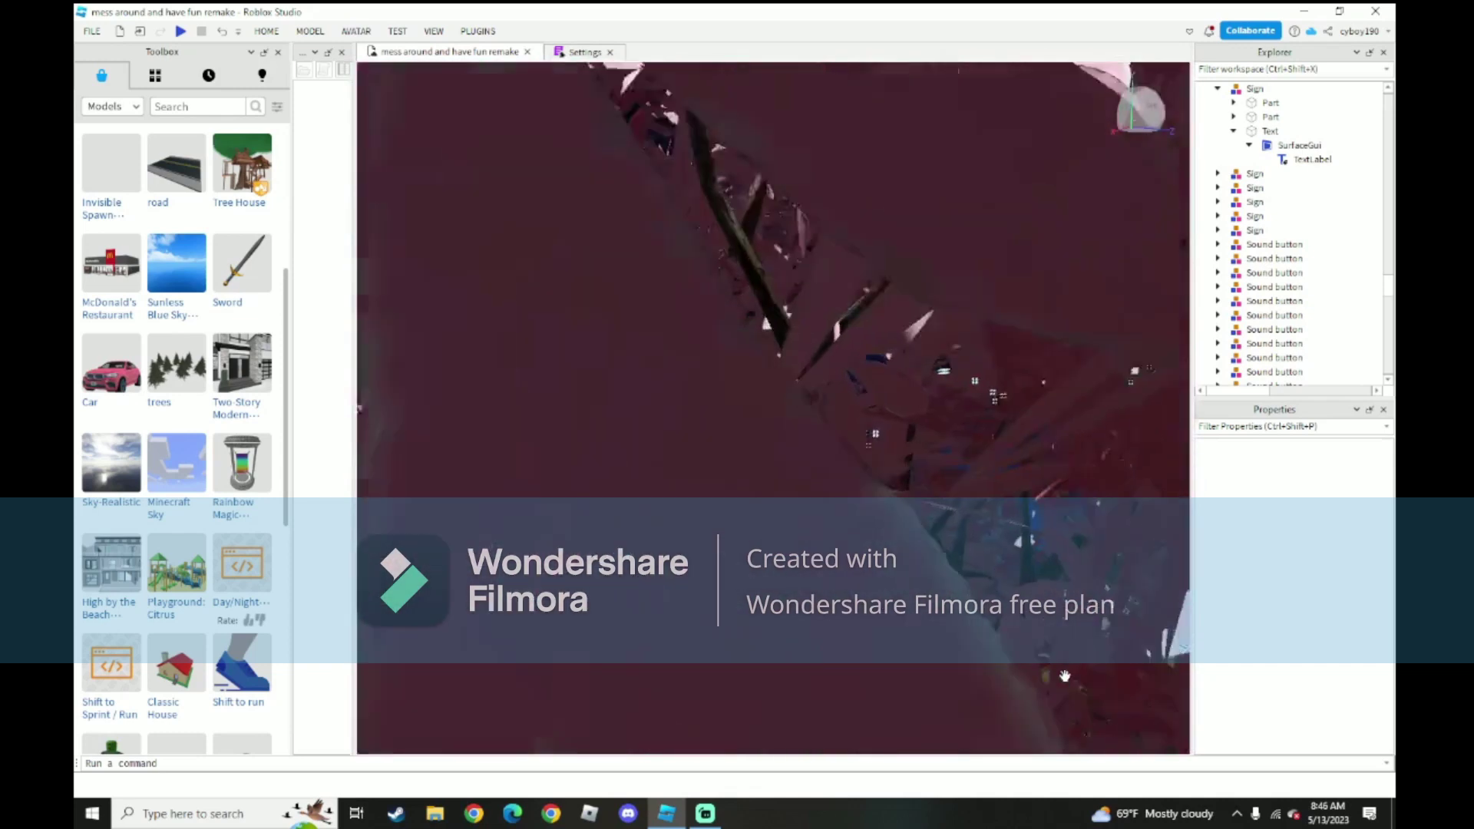
key("w")
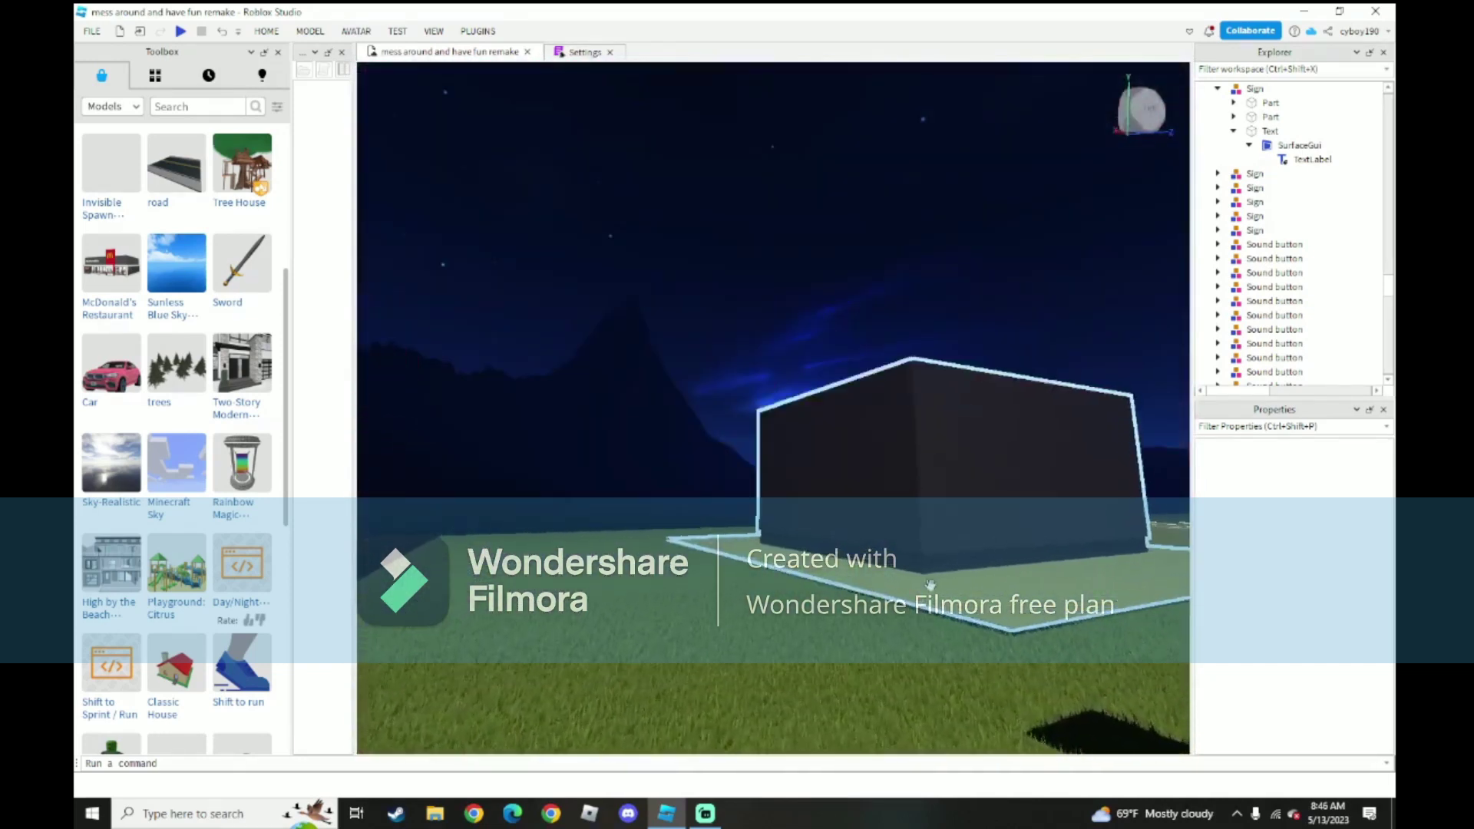
right_click_drag(930, 585, 930, 586)
key("w")
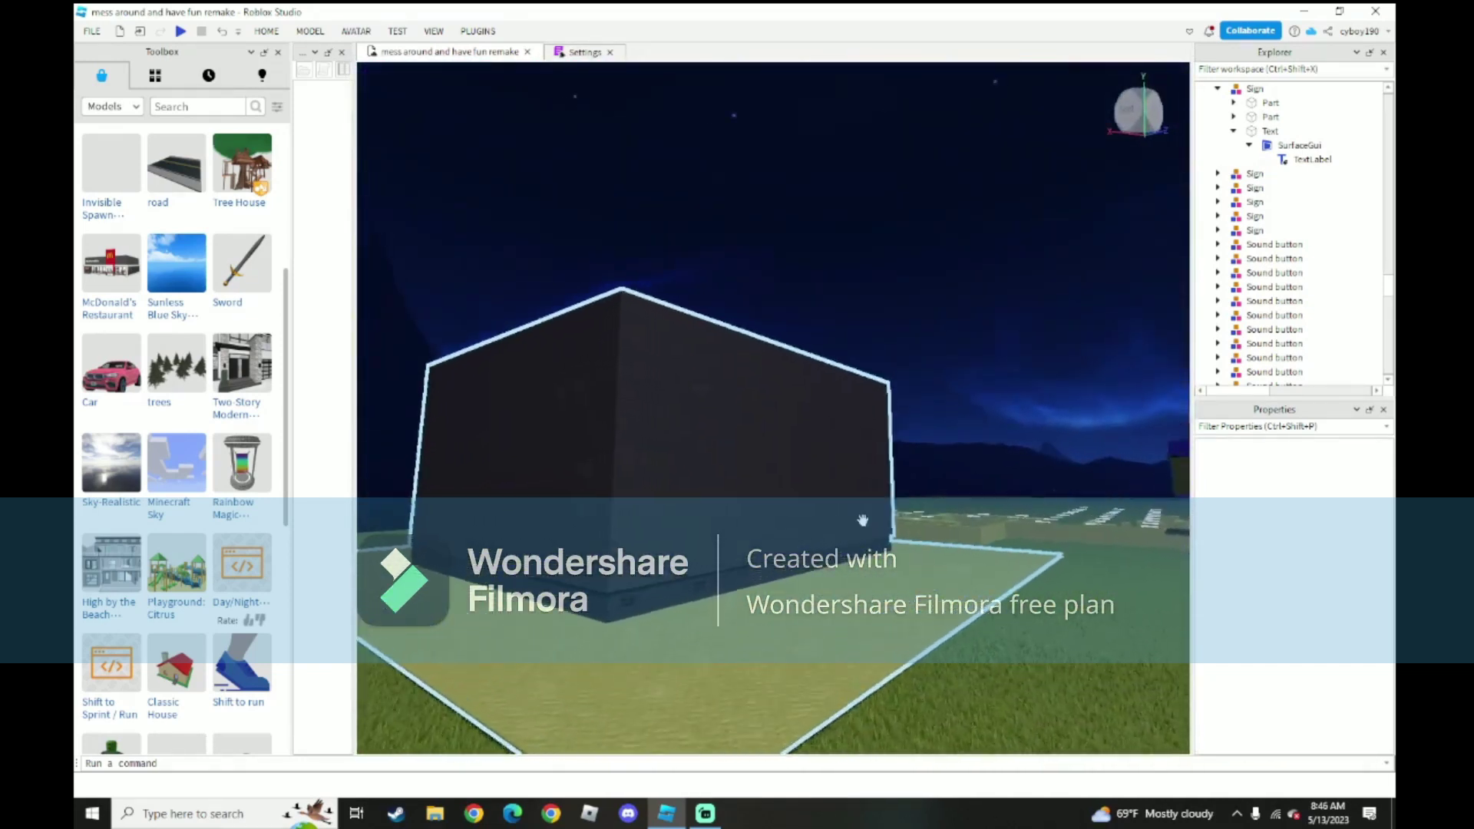
scroll(862, 521, "up", 8)
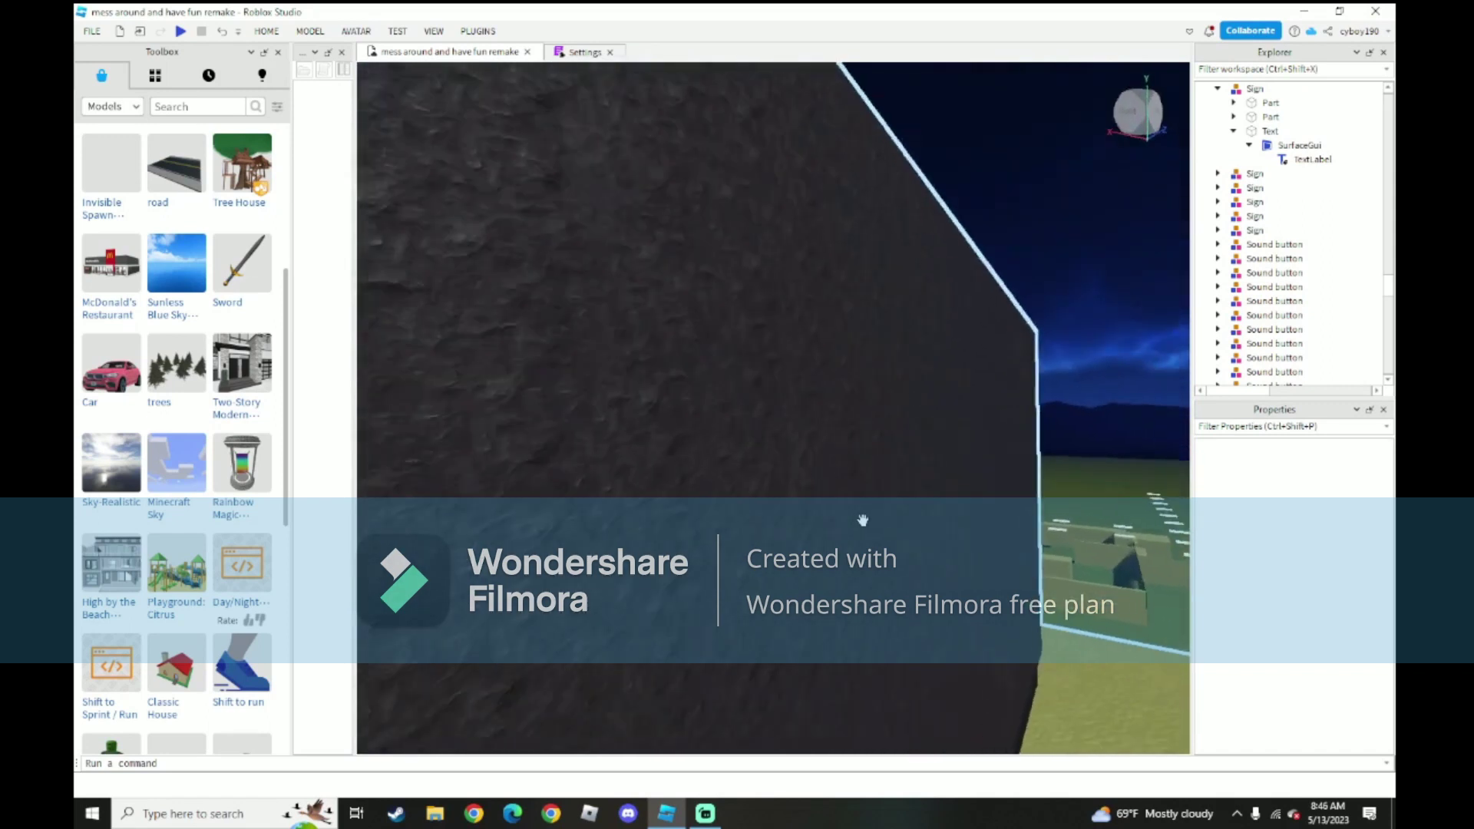
right_click_drag(863, 520, 917, 529)
scroll(843, 369, "up", 5)
right_click_drag(843, 369, 844, 366)
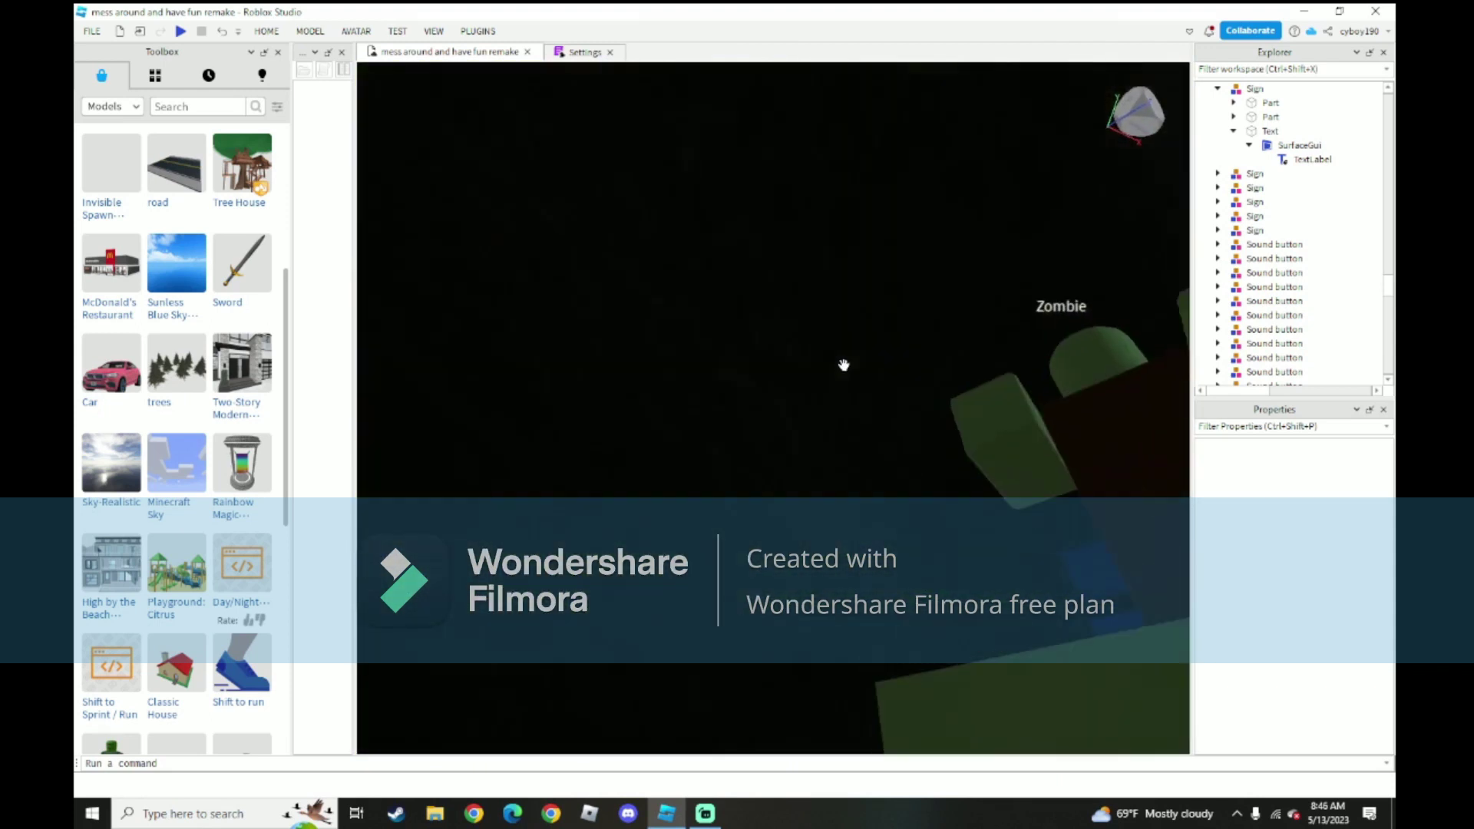
scroll(843, 366, "up", 5)
right_click(822, 342)
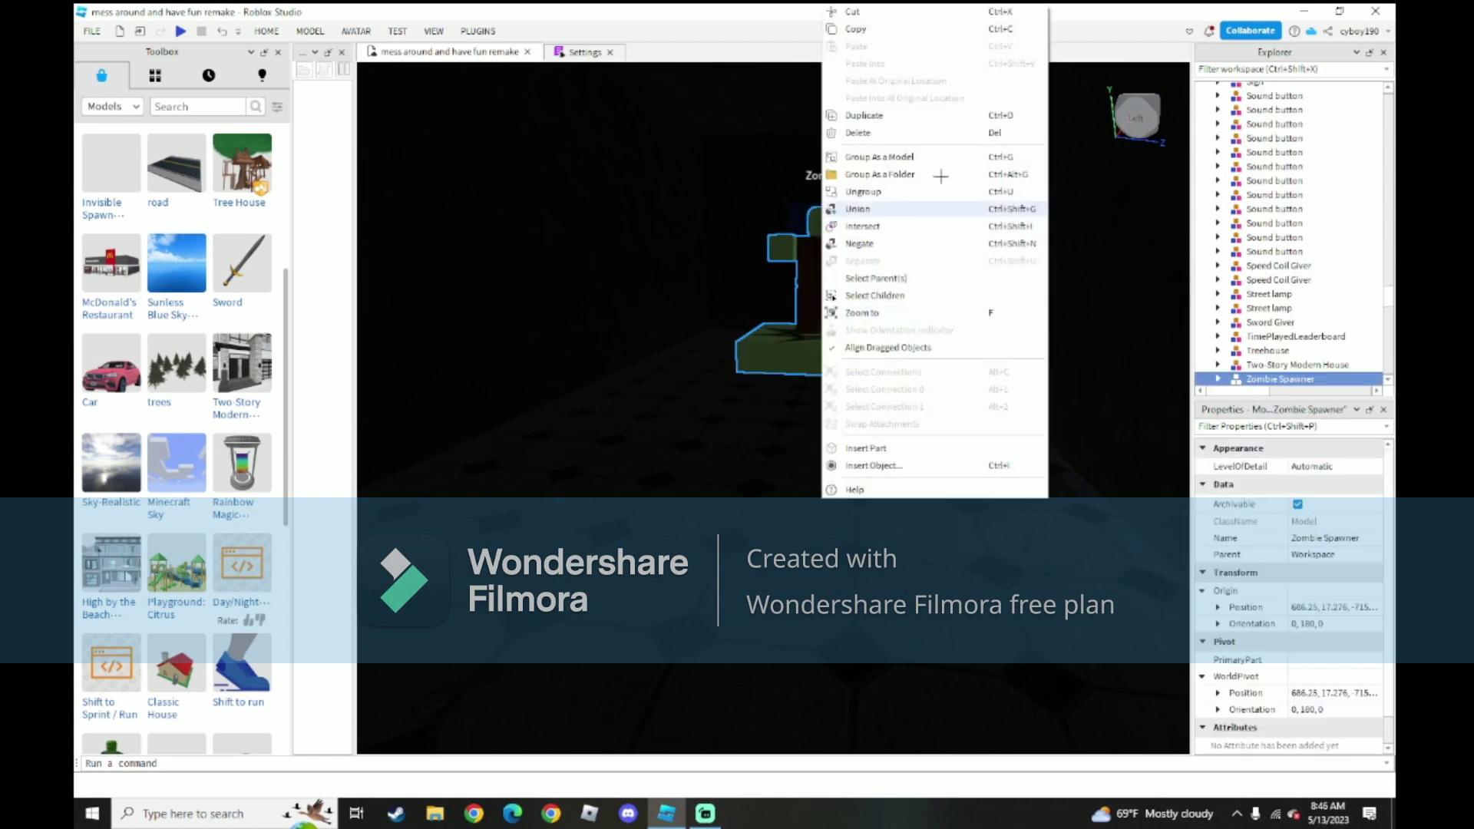
left_click(858, 134)
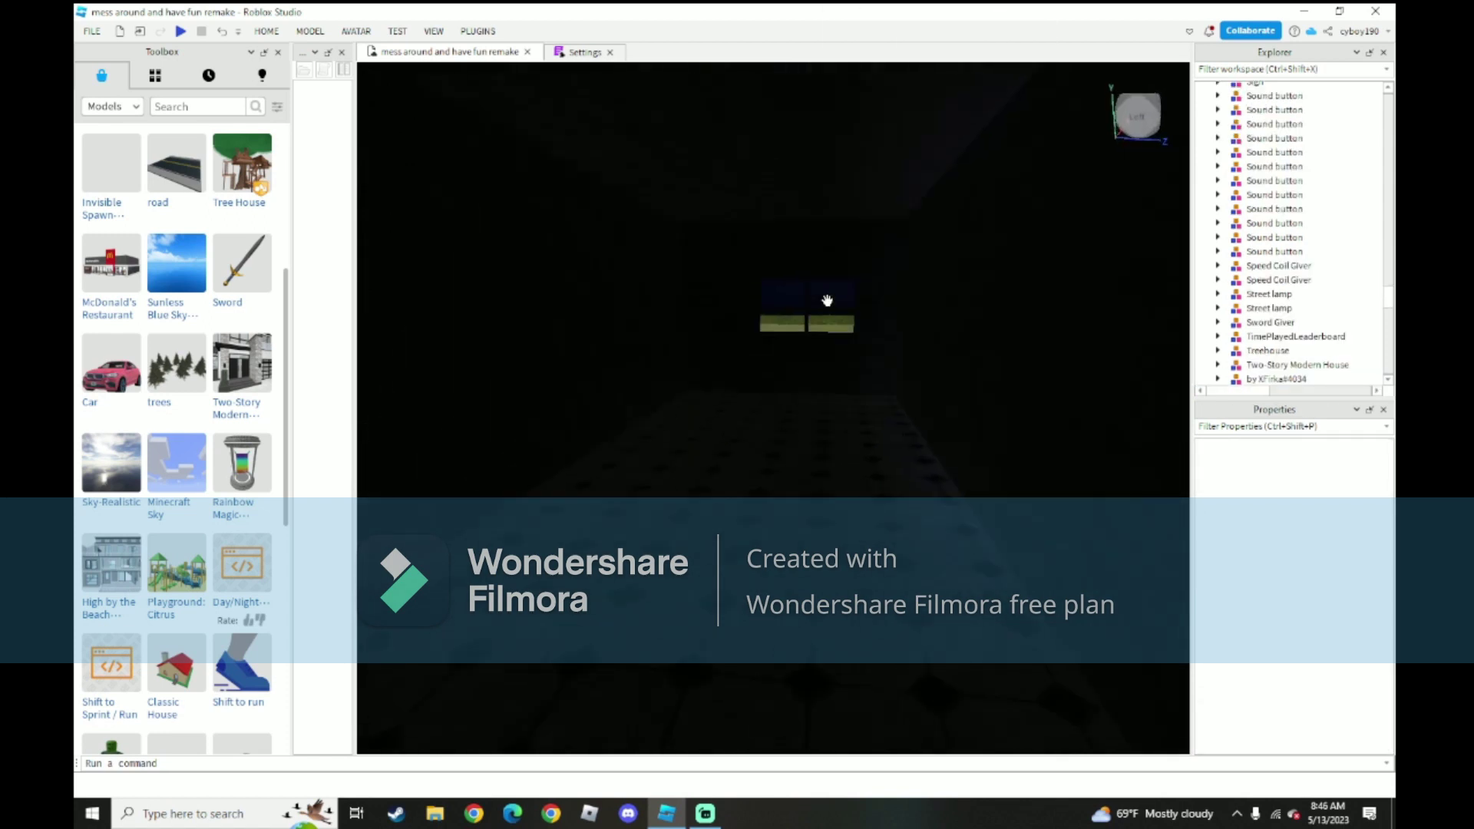
- Search the model library for "the rake" and insert the THE RAKE NPC KILLER model inside the dark building
left_click(189, 109)
type("the rake")
key("Return")
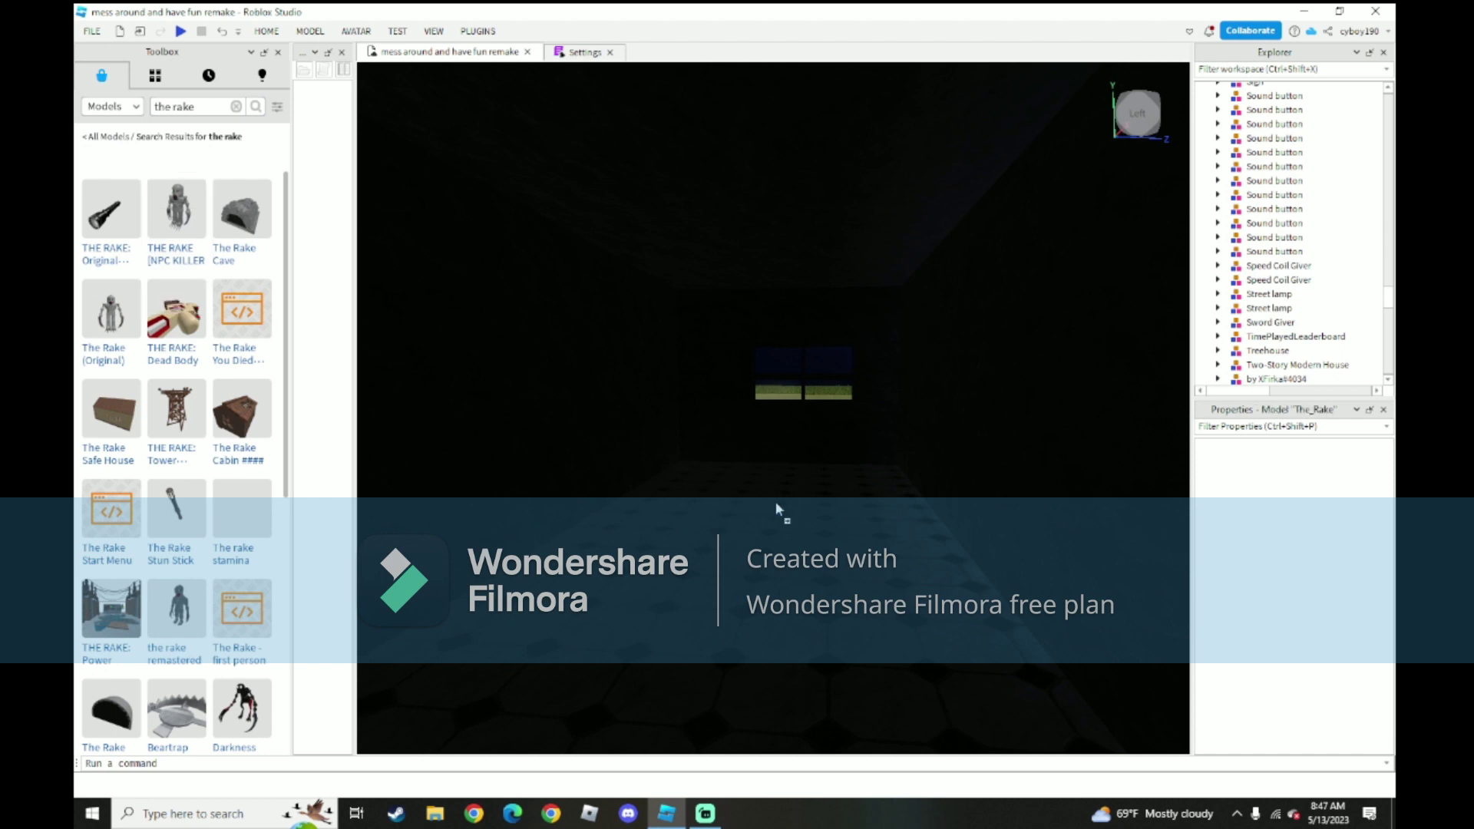
left_click_drag(776, 503, 773, 483)
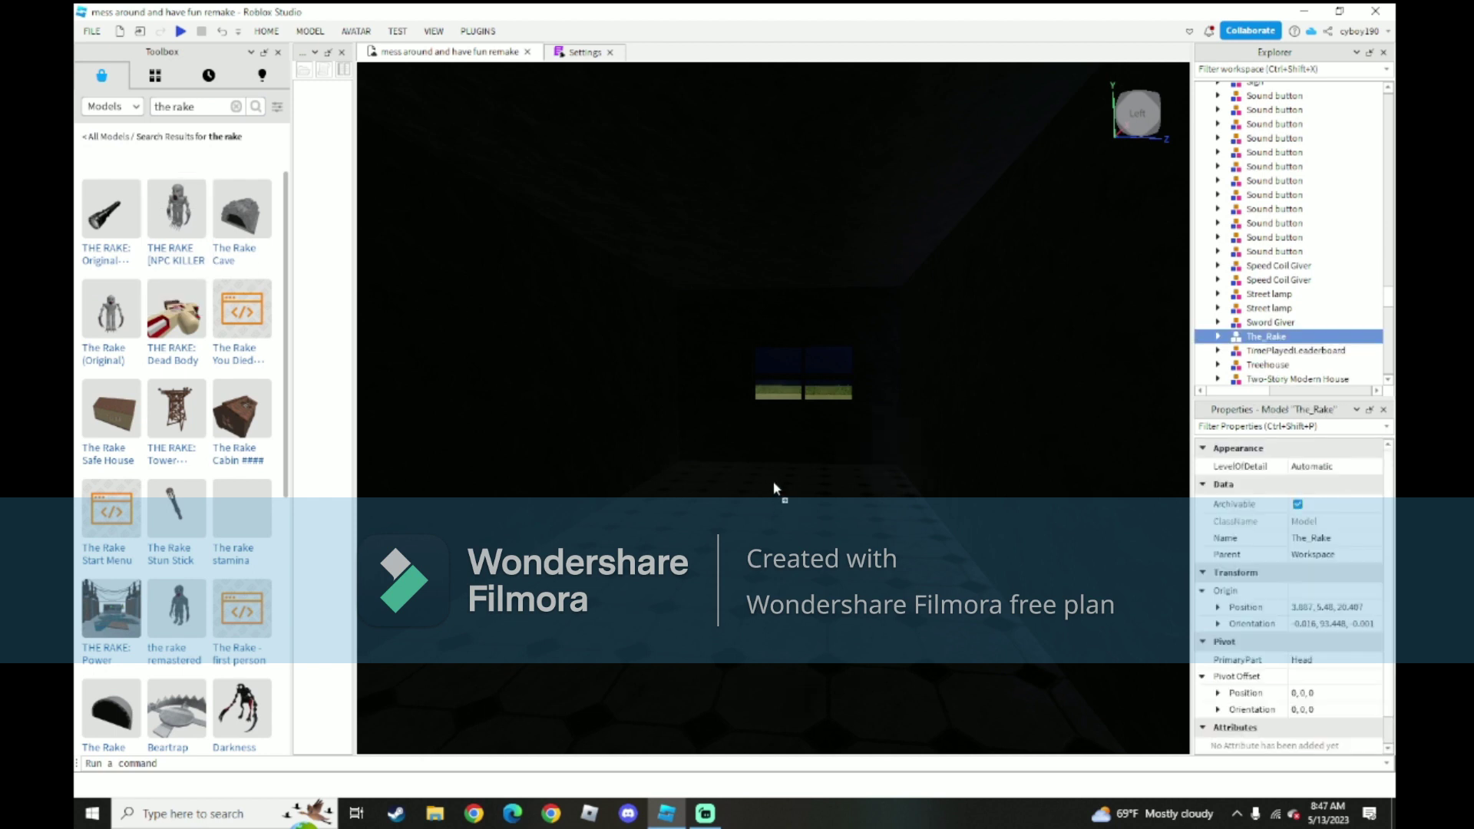
right_click_drag(570, 428, 637, 446)
left_click(569, 430)
- Look for the inserted The_Rake model around the black building and nearby field, and inspect the DayAndNightCycle icon in the grass
key("s")
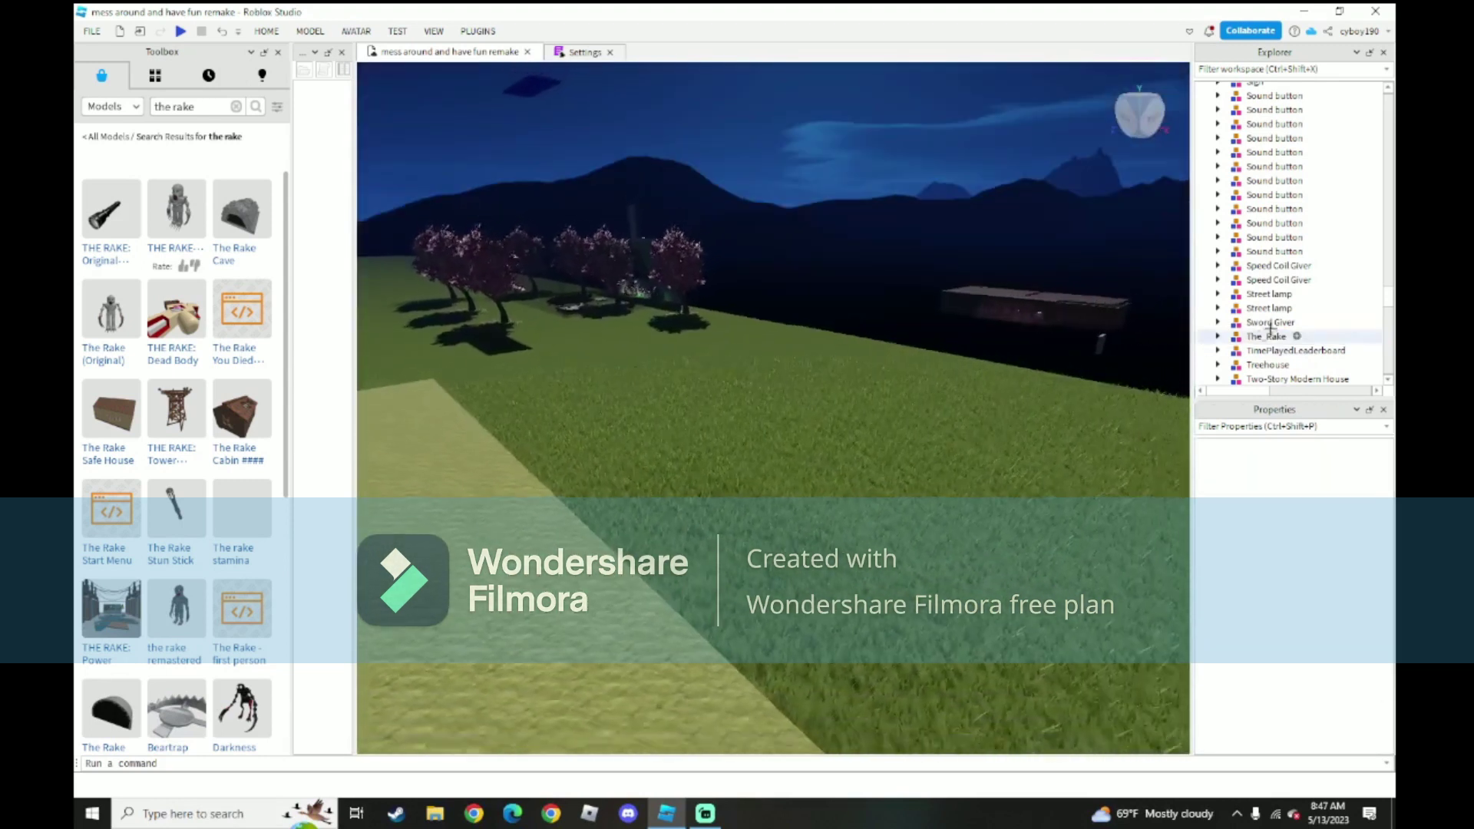
left_click(1270, 336)
key("d")
right_click_drag(979, 334, 974, 335)
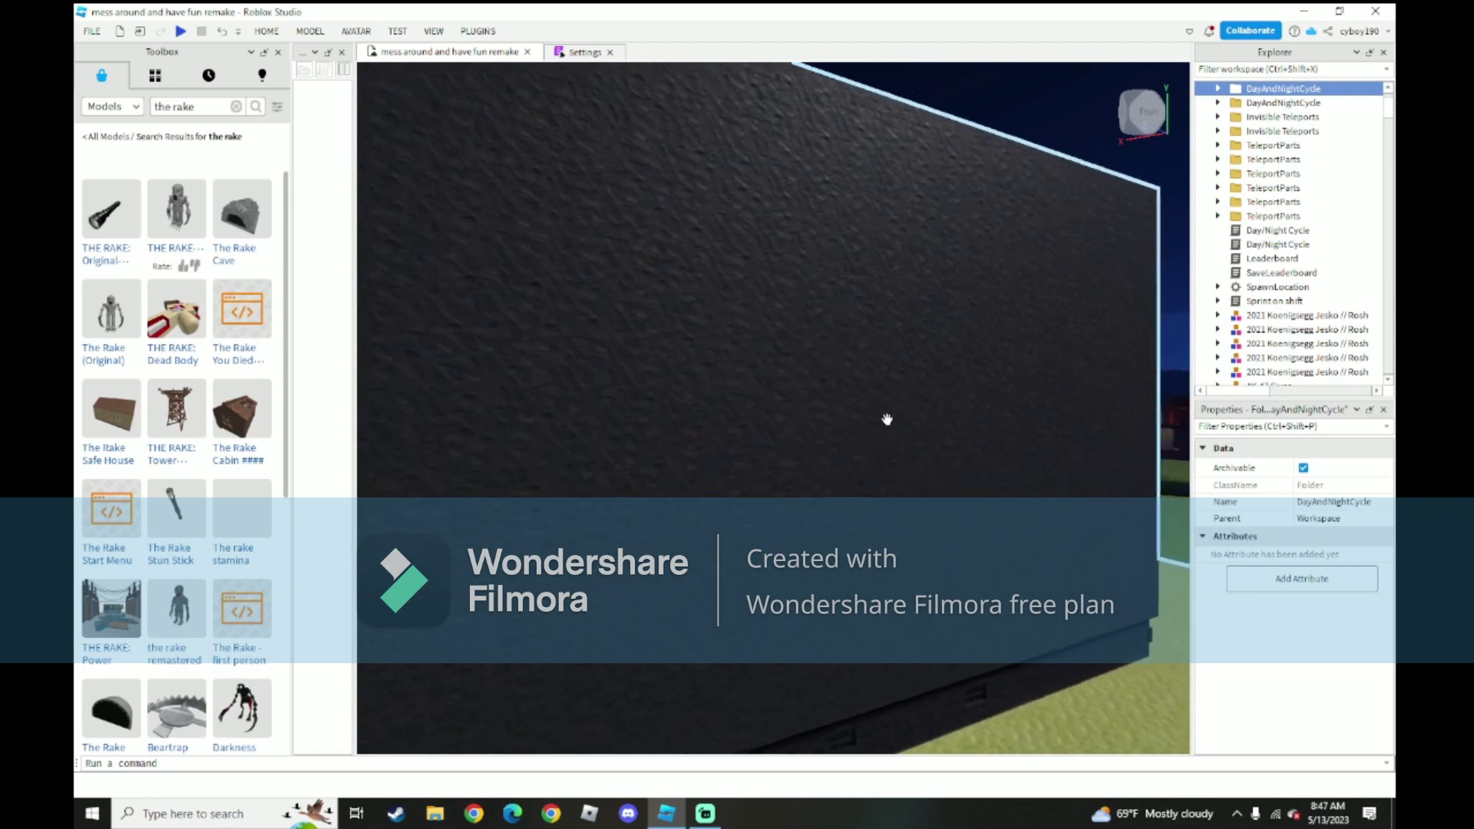
key("d")
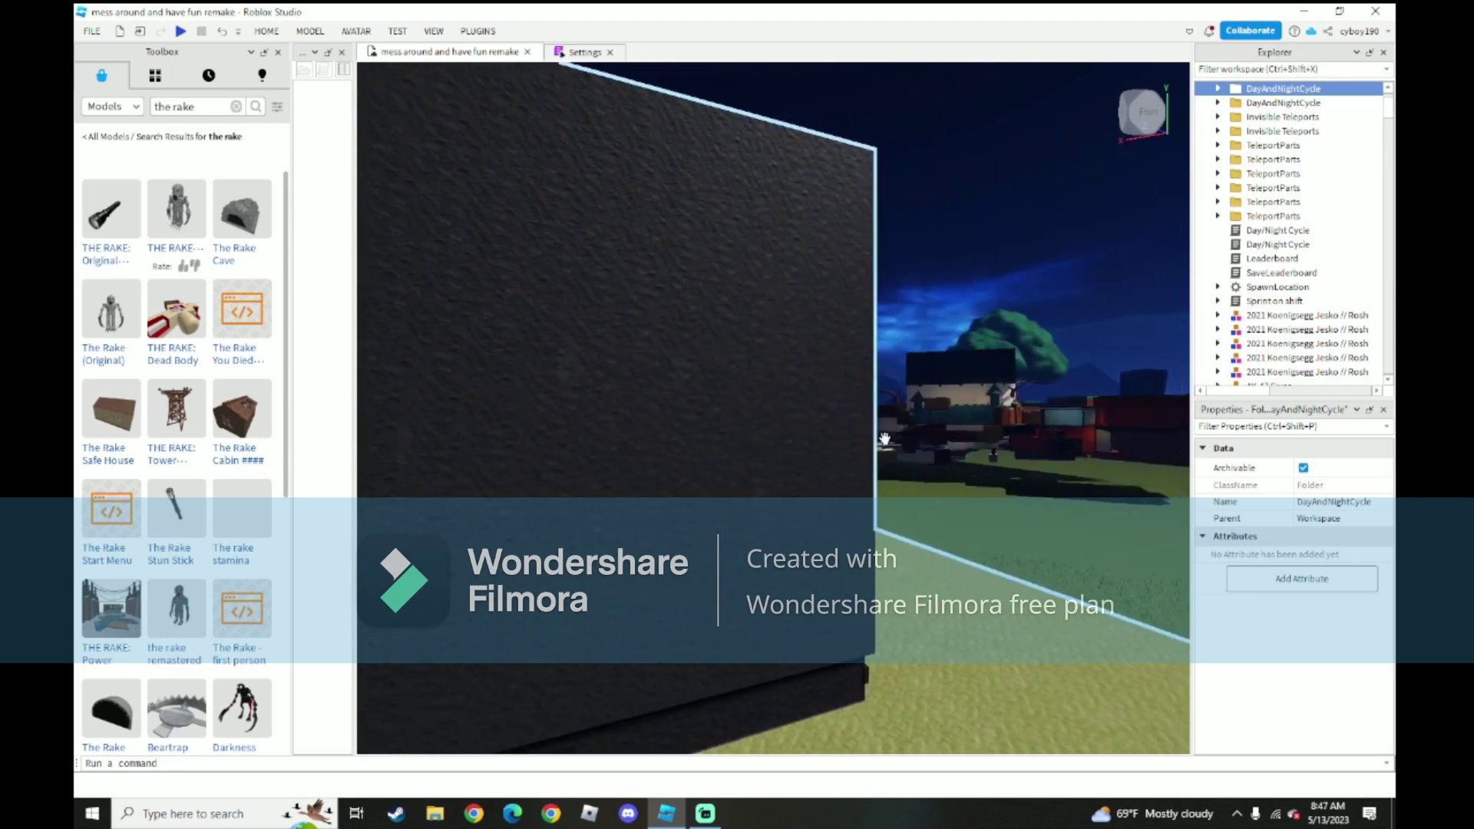
right_click_drag(884, 439, 901, 428)
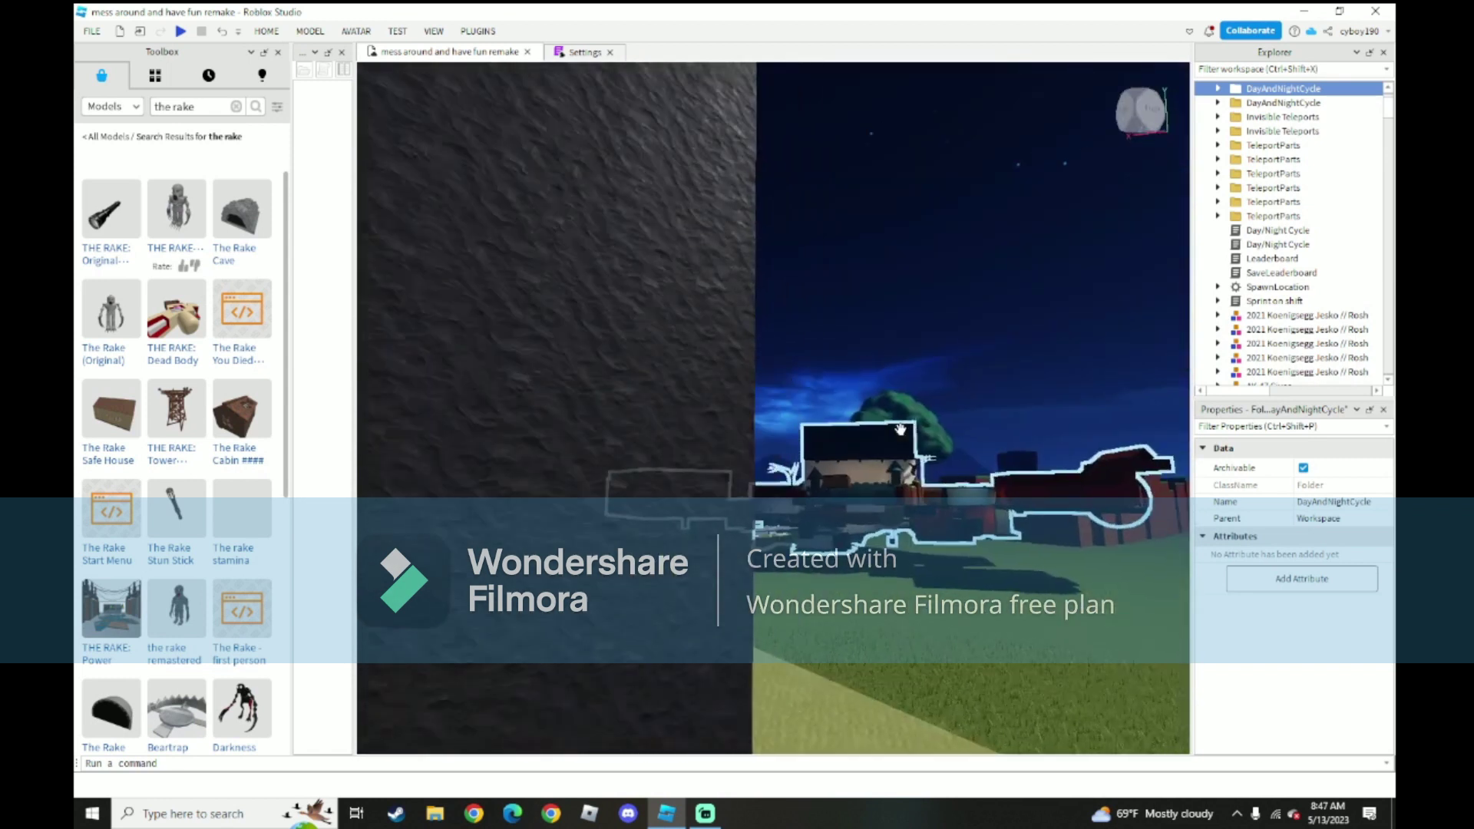
key("w")
right_click_drag(860, 643, 829, 641)
key("w")
key("w")
right_click_drag(691, 322, 691, 322)
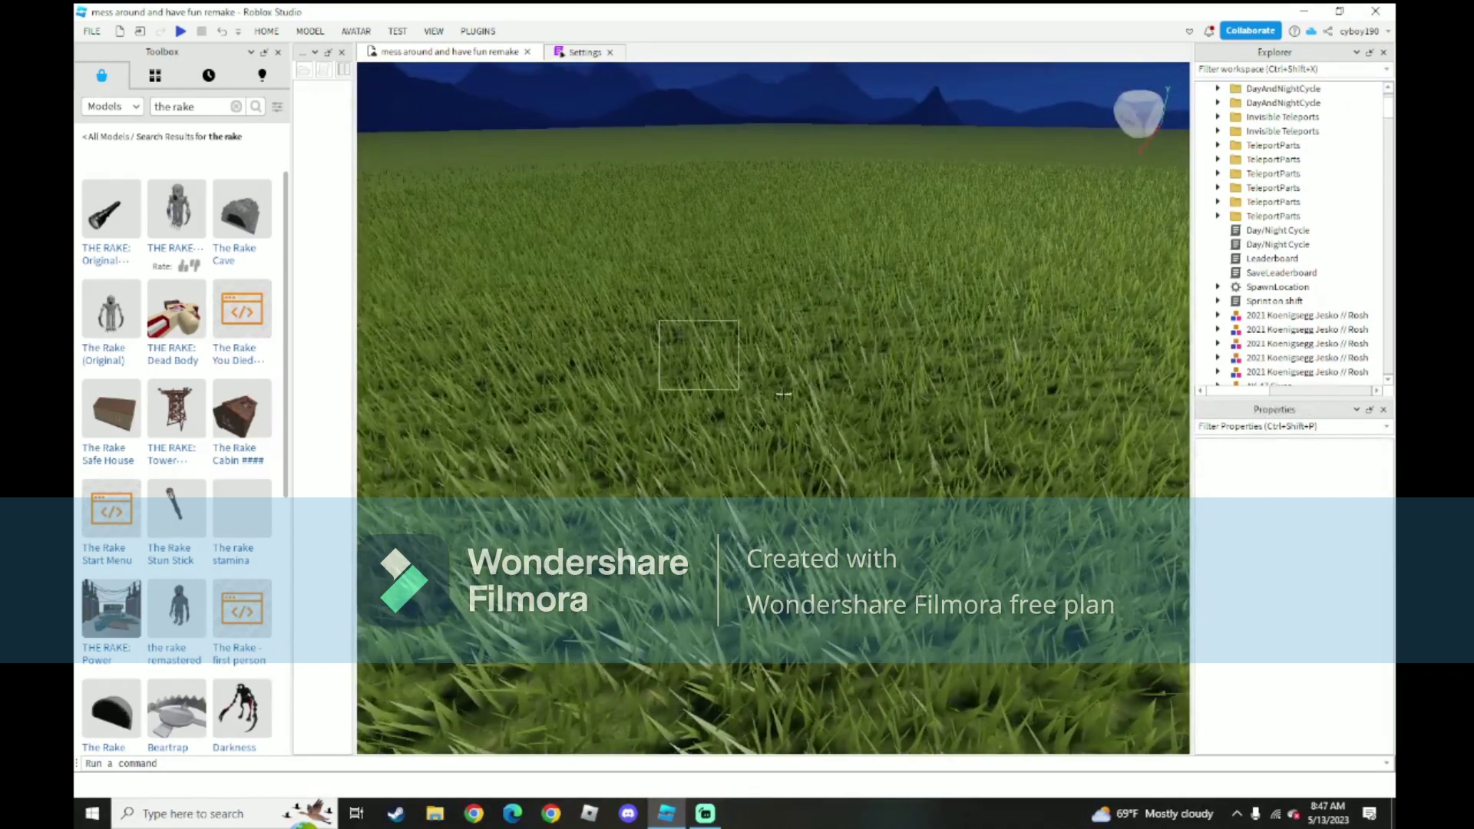
left_click(701, 325)
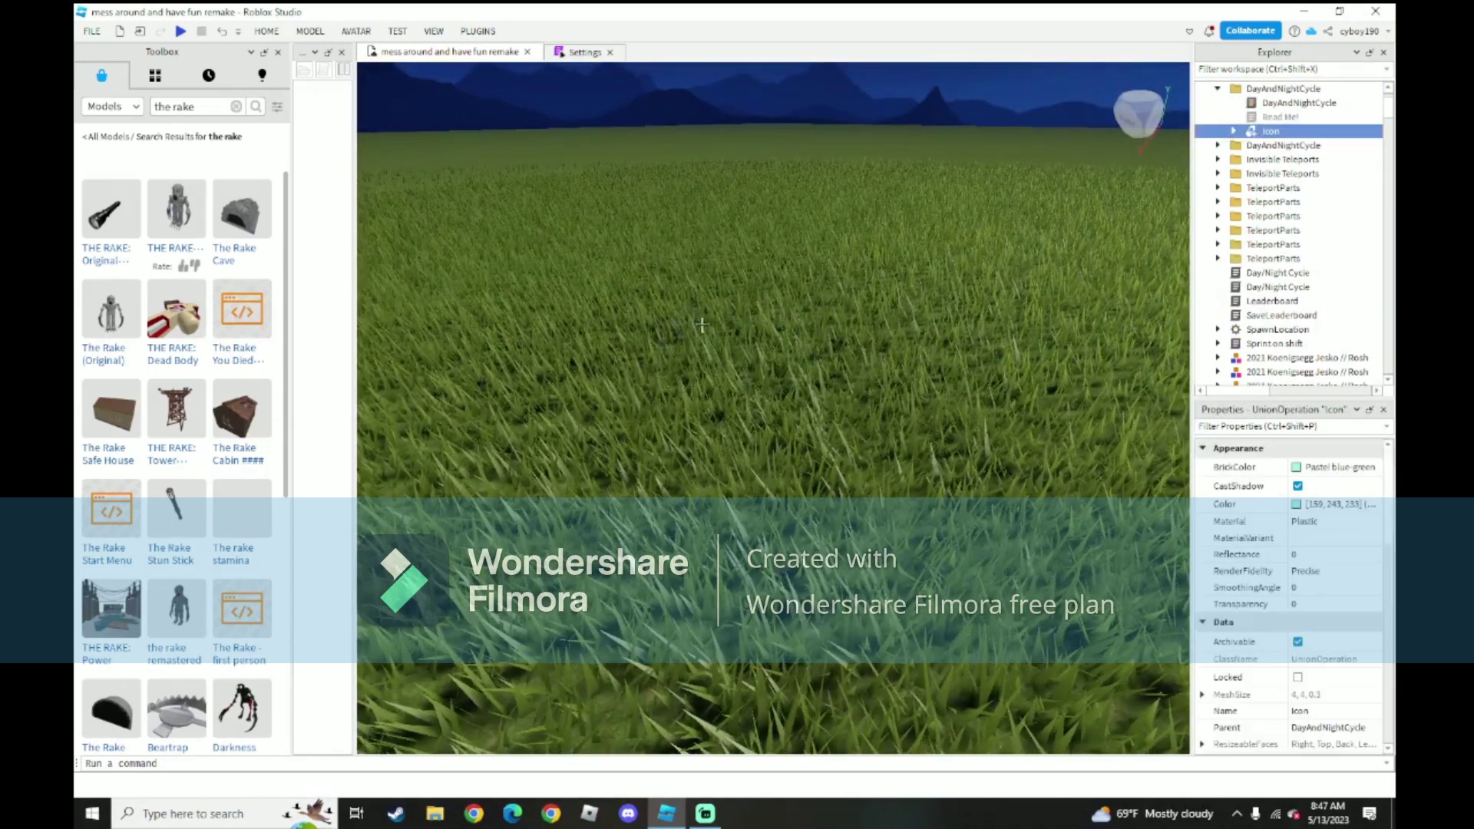
left_click(818, 286)
right_click_drag(814, 285, 812, 285)
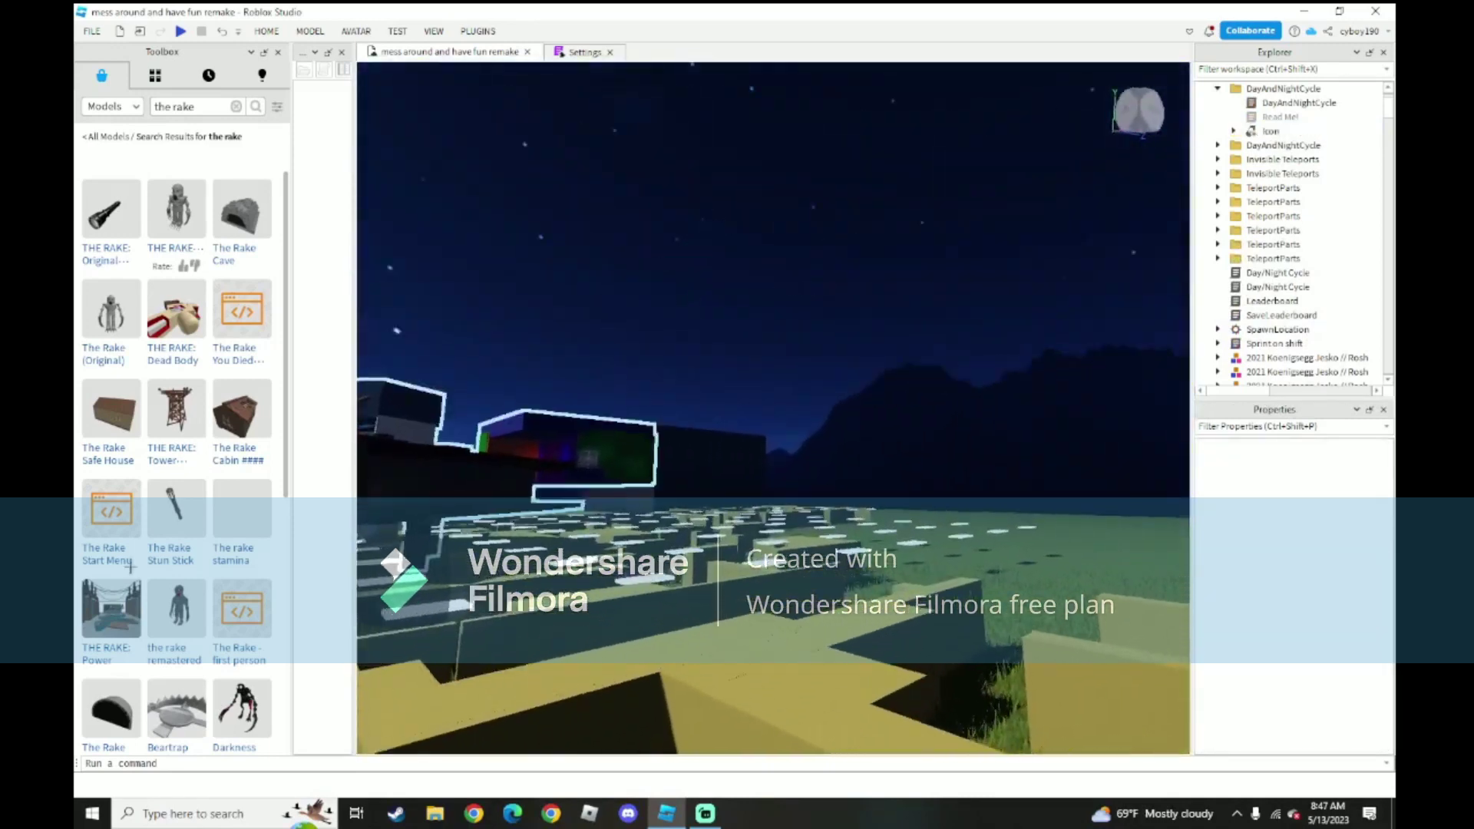
- Insert the THE RAKE NPC KILLER model again, on the open grass beside the low yellow maze walls
right_click_drag(372, 507, 372, 507)
key("w")
scroll(235, 564, "down", 2)
key("d")
scroll(235, 564, "up", 2)
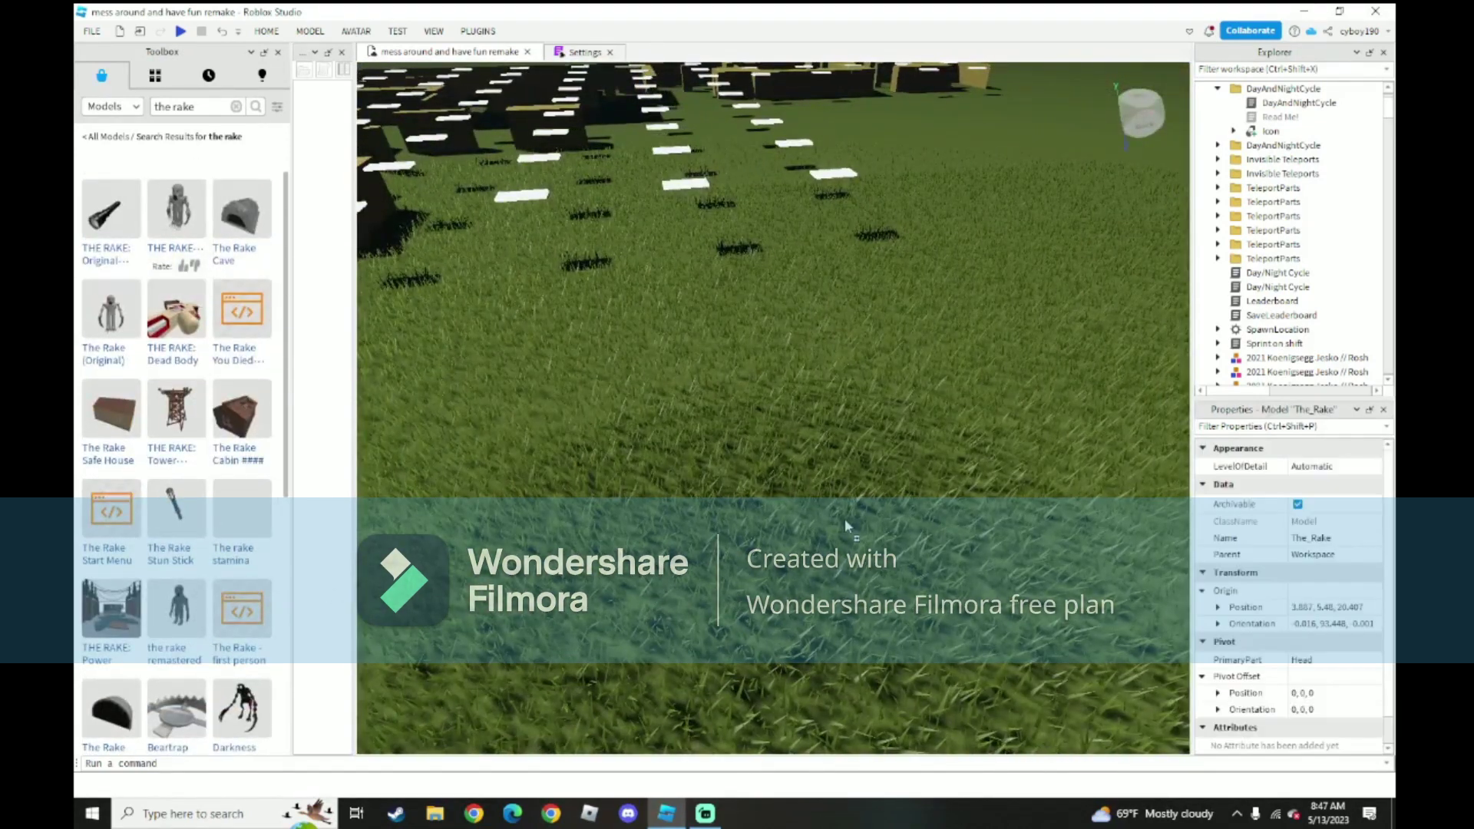
right_click_drag(818, 515, 826, 516)
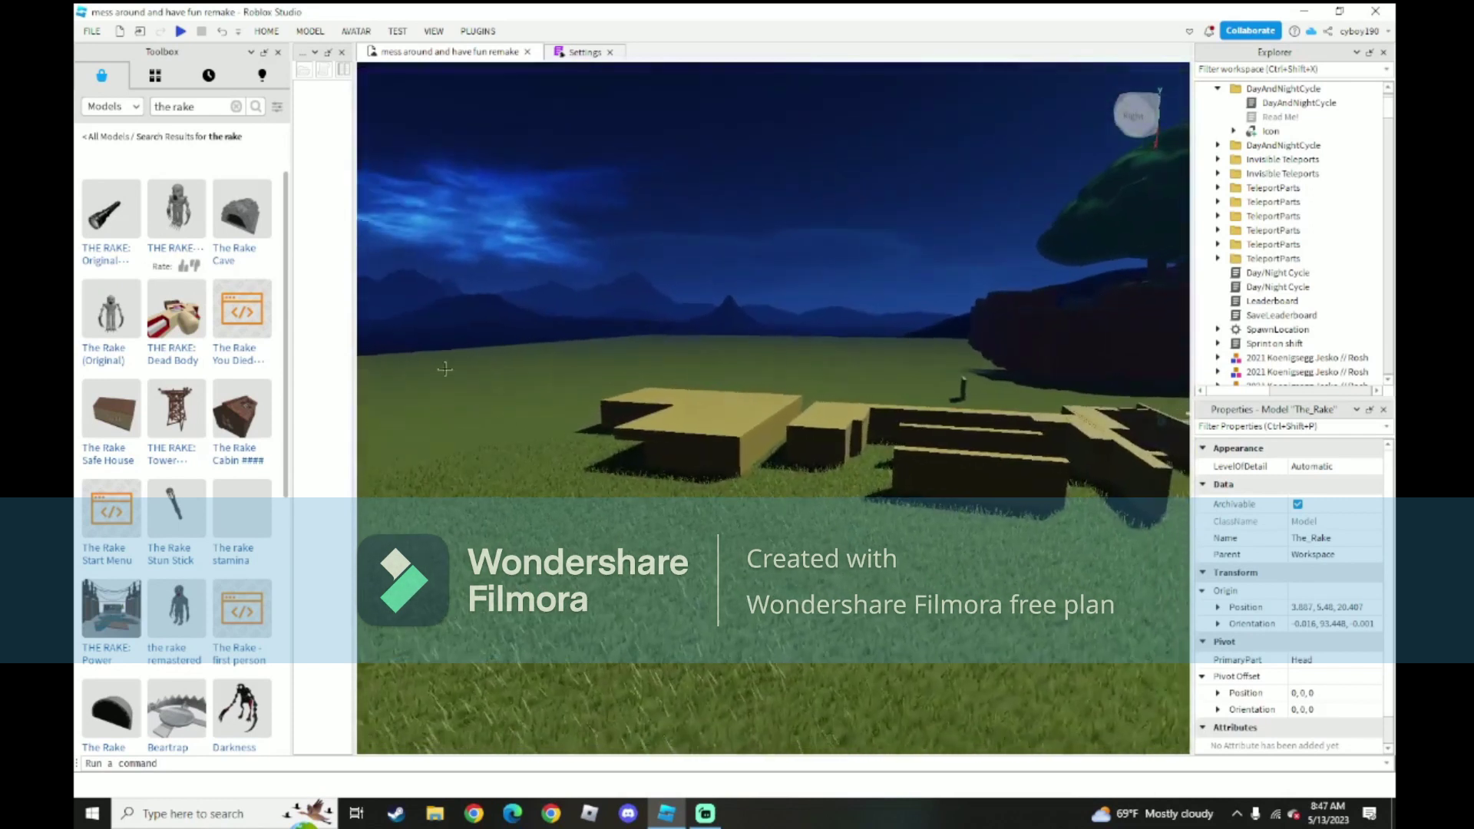
- Look through the "the rake" model results for another Rake monster to use
key("s")
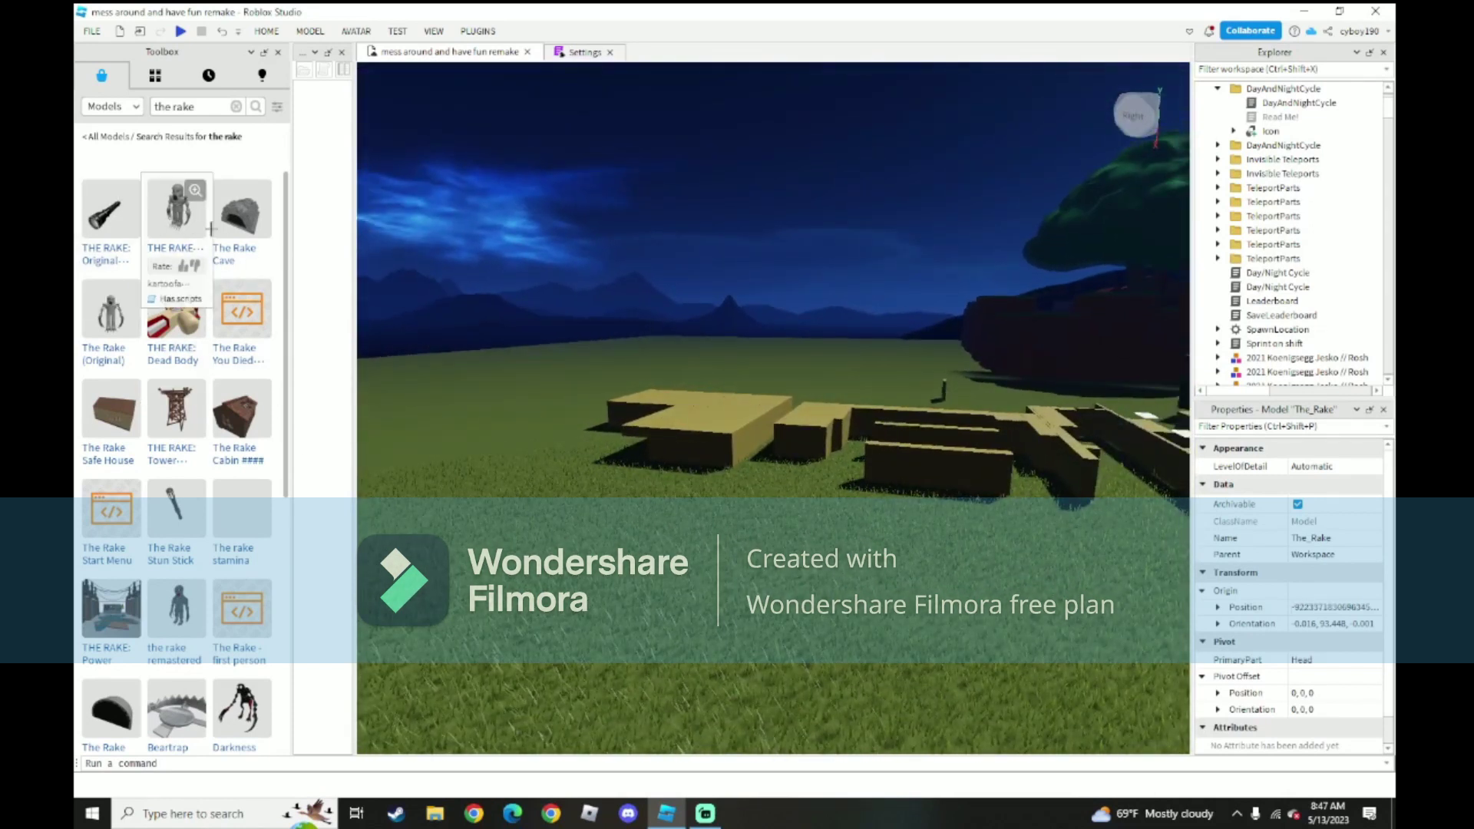
right_click_drag(371, 417, 377, 421)
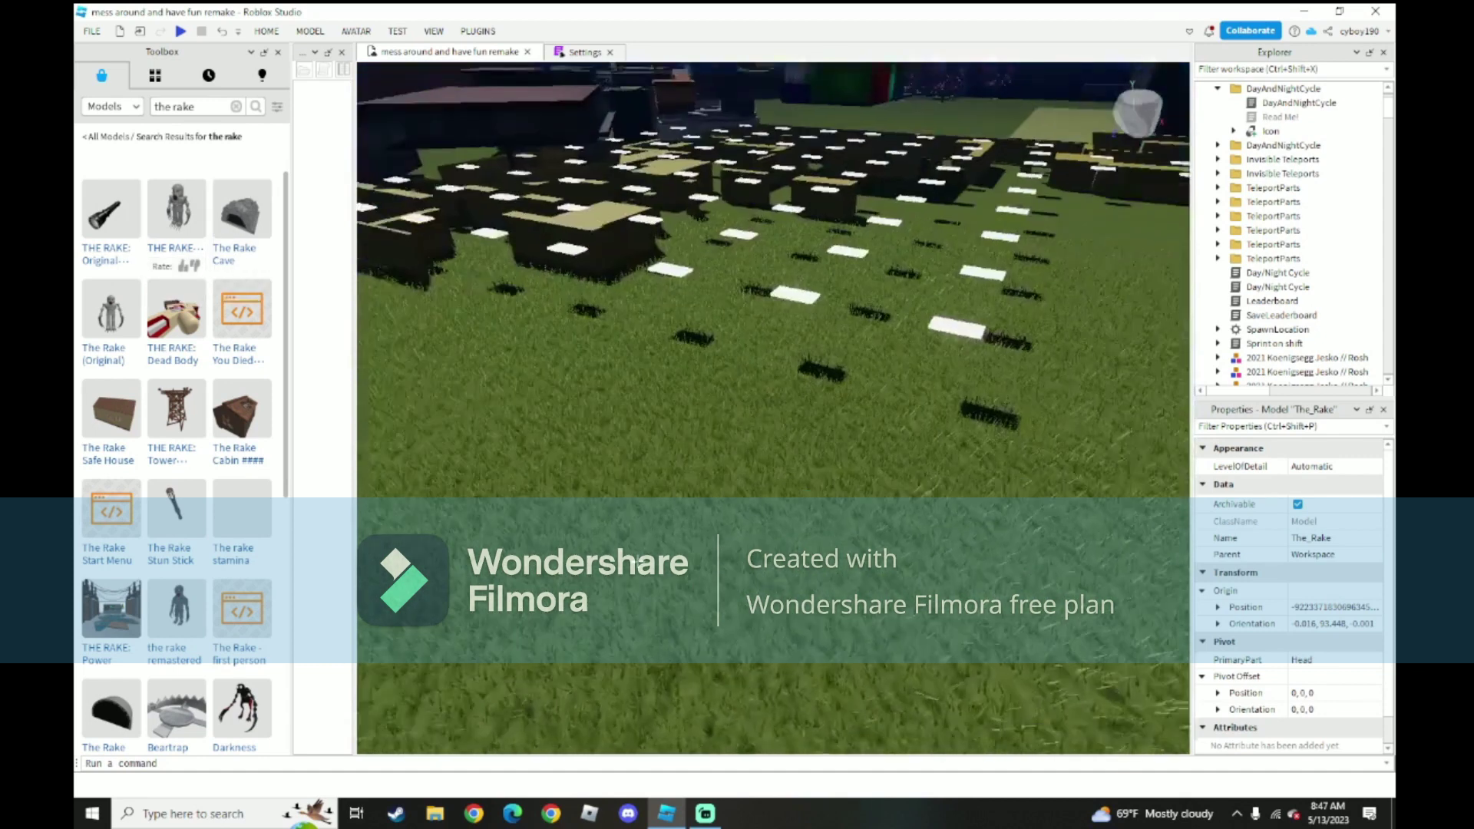
scroll(198, 546, "down", 5)
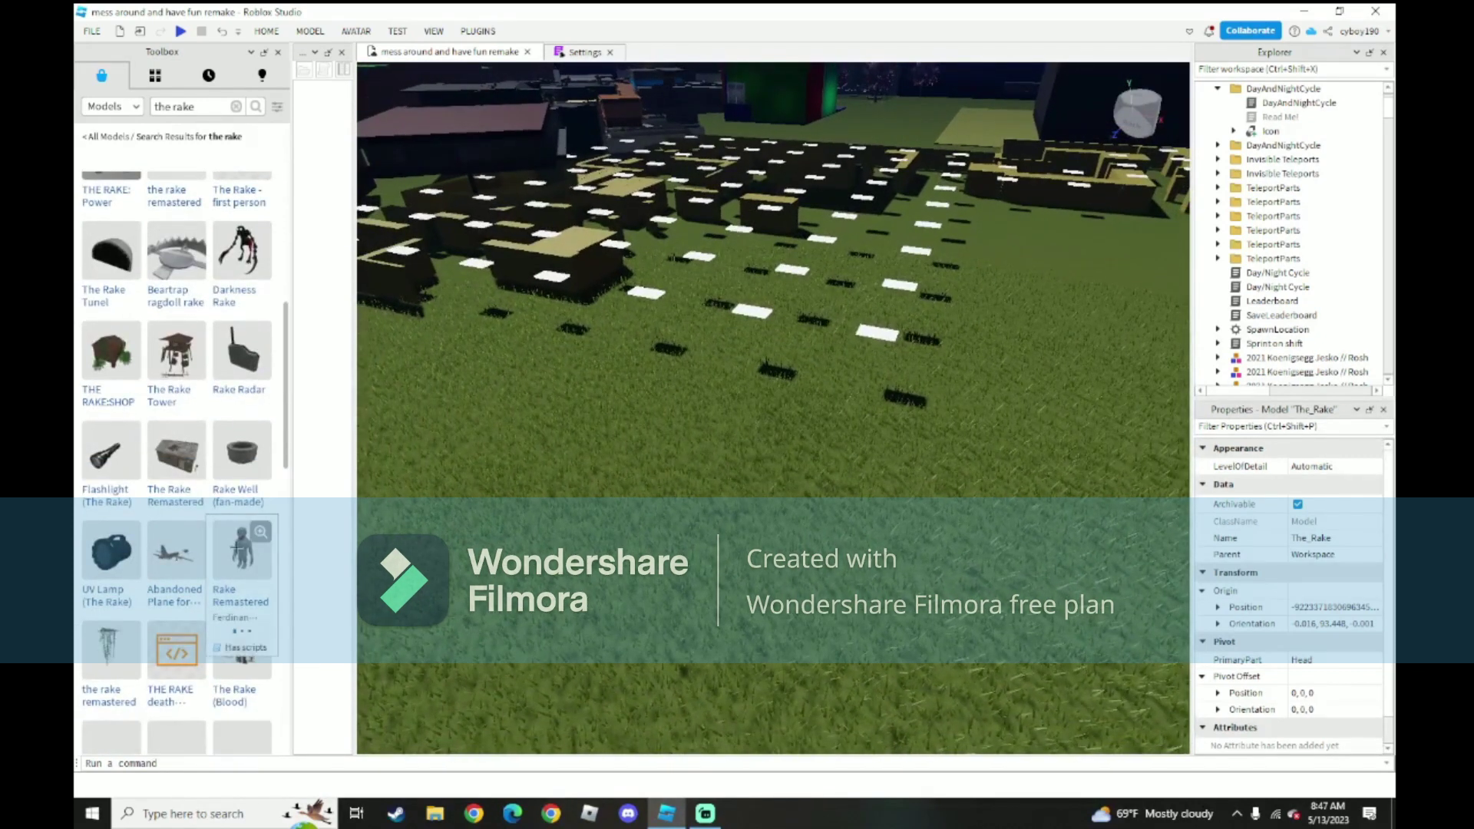
scroll(242, 654, "down", 3)
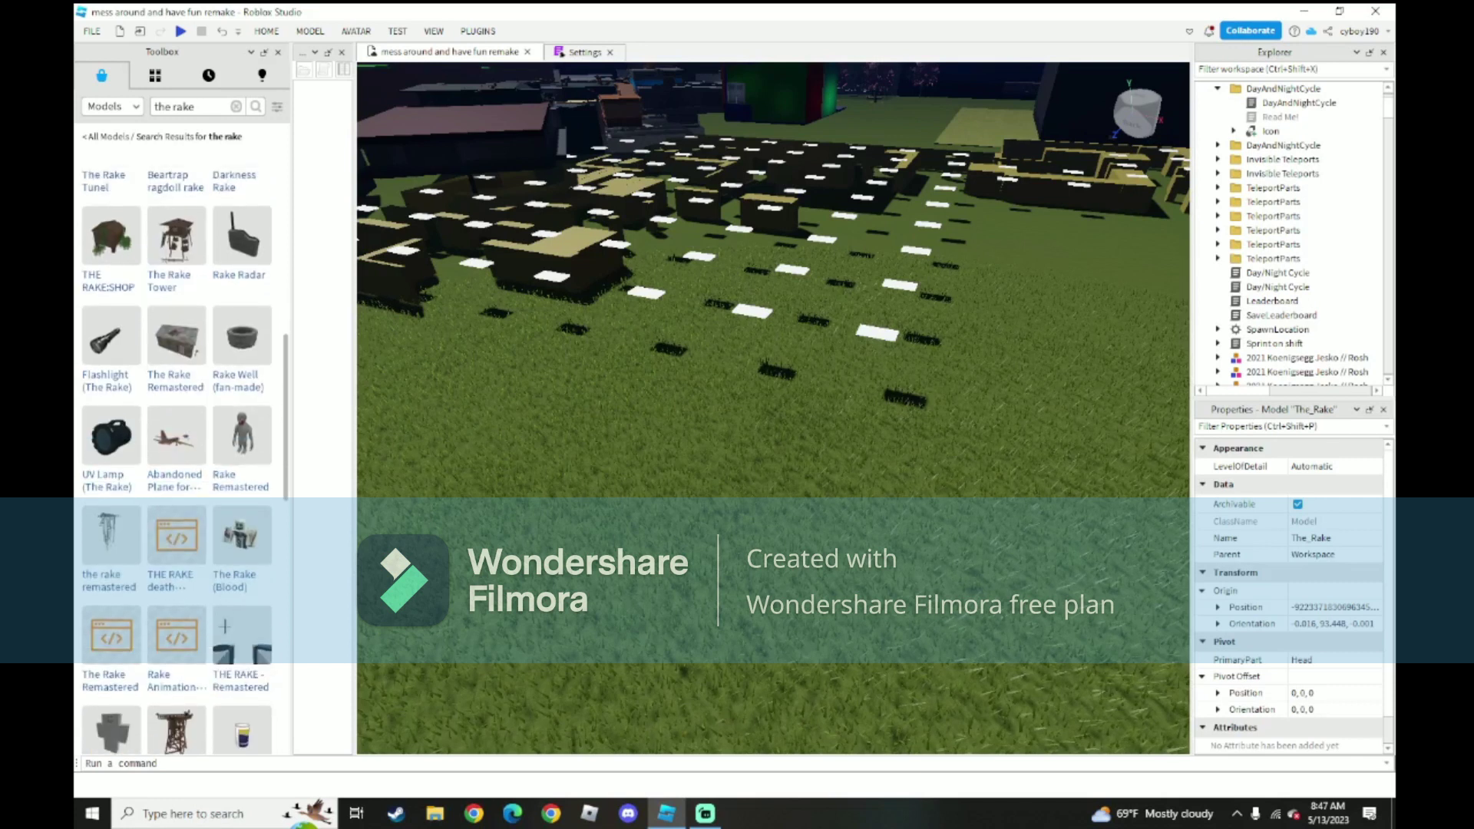
scroll(171, 558, "down", 6)
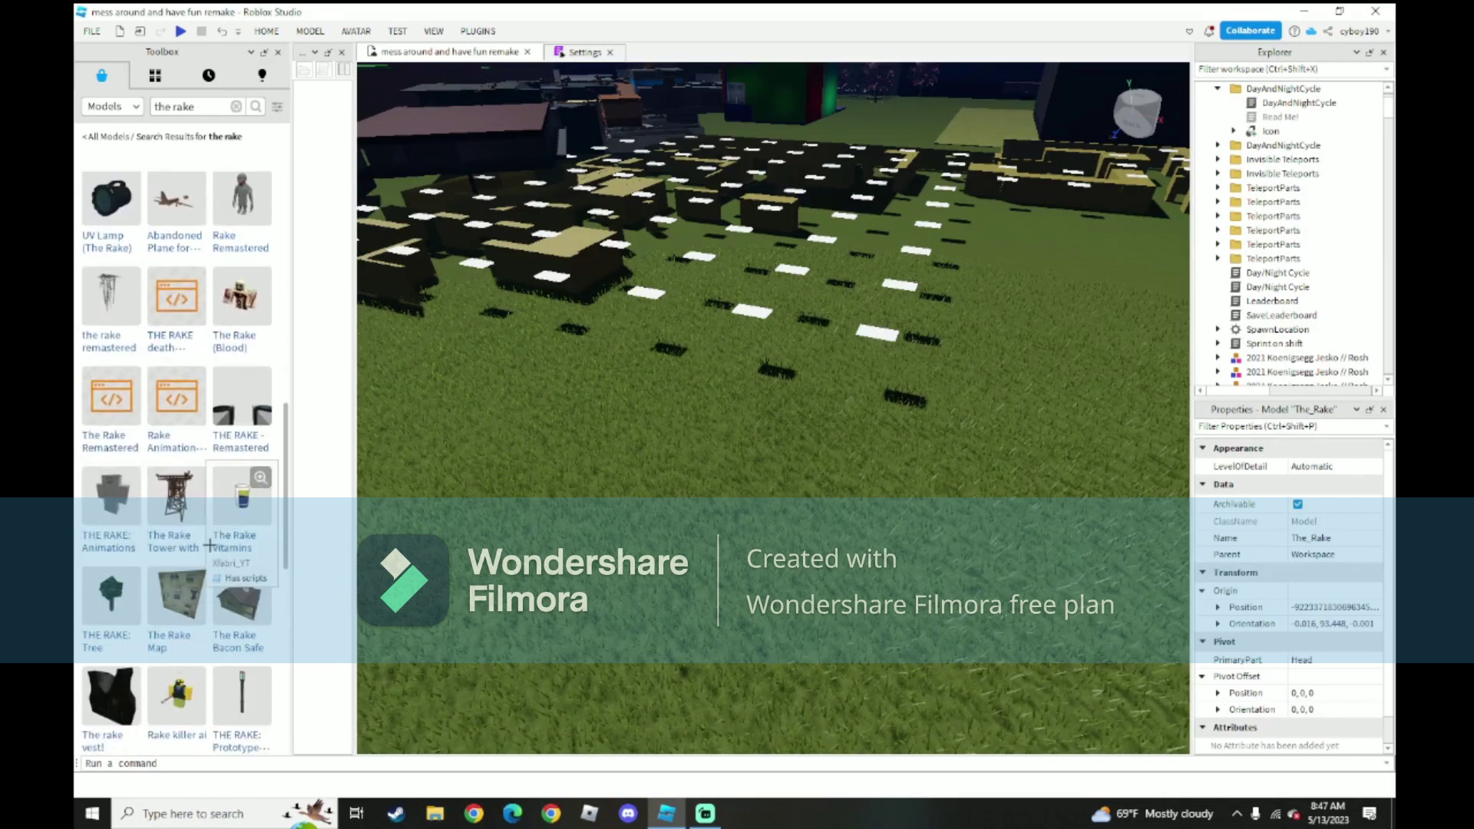
scroll(209, 545, "up", 8)
scroll(212, 388, "down", 7)
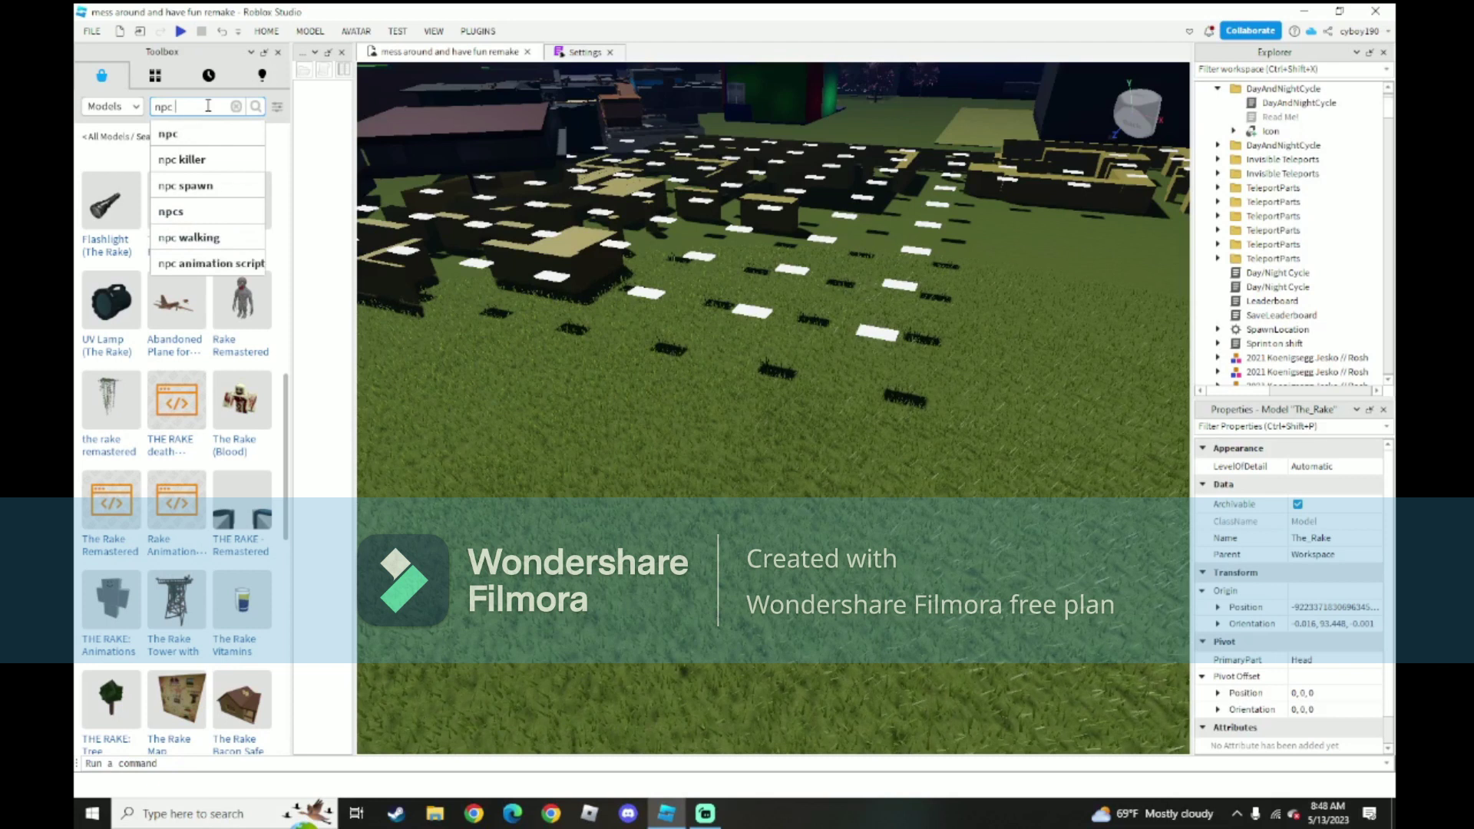
- Search the model library for "npc killer" and look over the area beside the large black building as a spawn spot
key("Return")
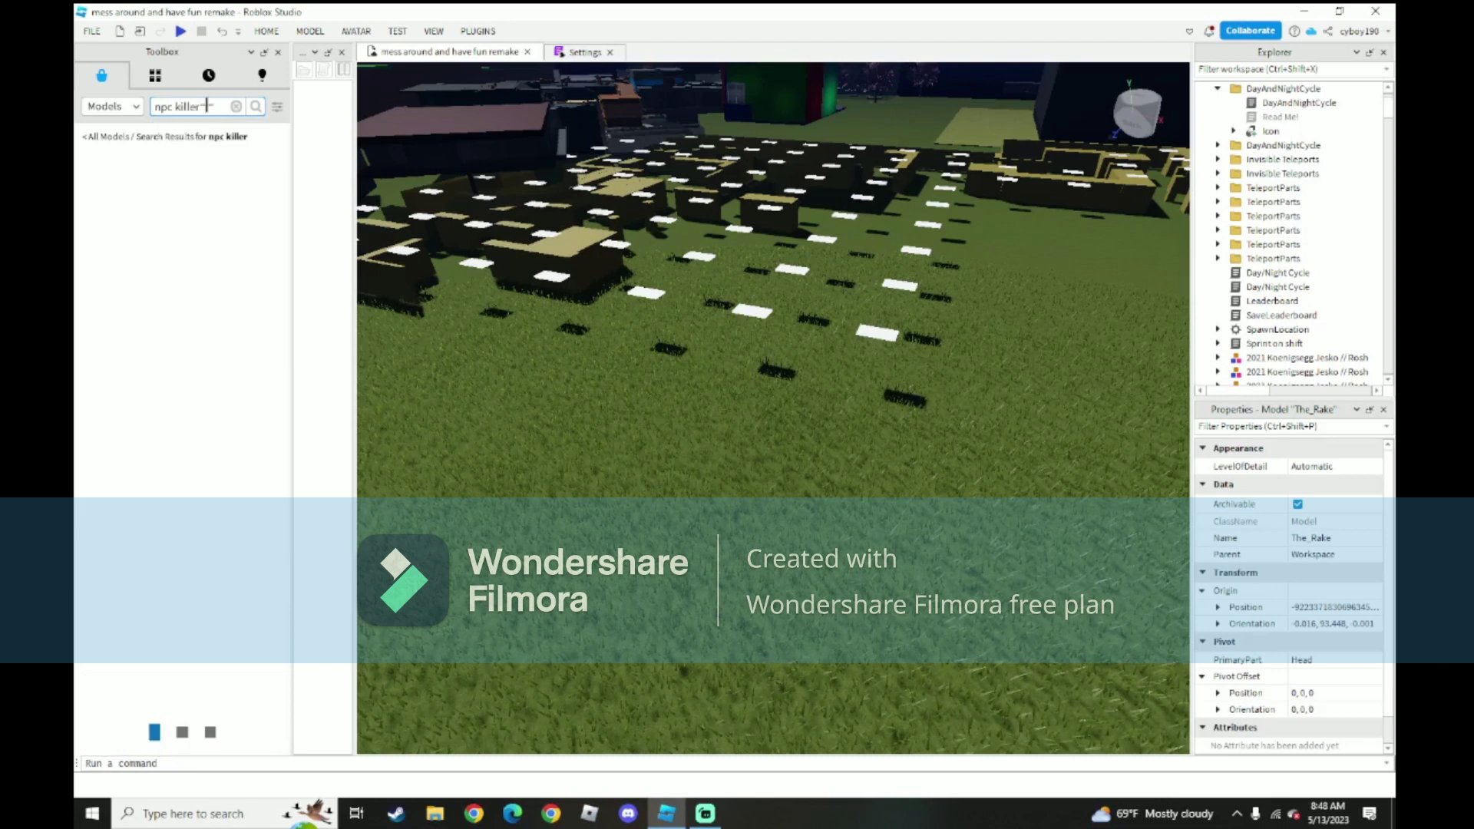
right_click_drag(1118, 536, 750, 526)
key("w")
key("d")
left_click_drag(675, 457, 718, 491)
right_click_drag(854, 532, 791, 542)
key("d")
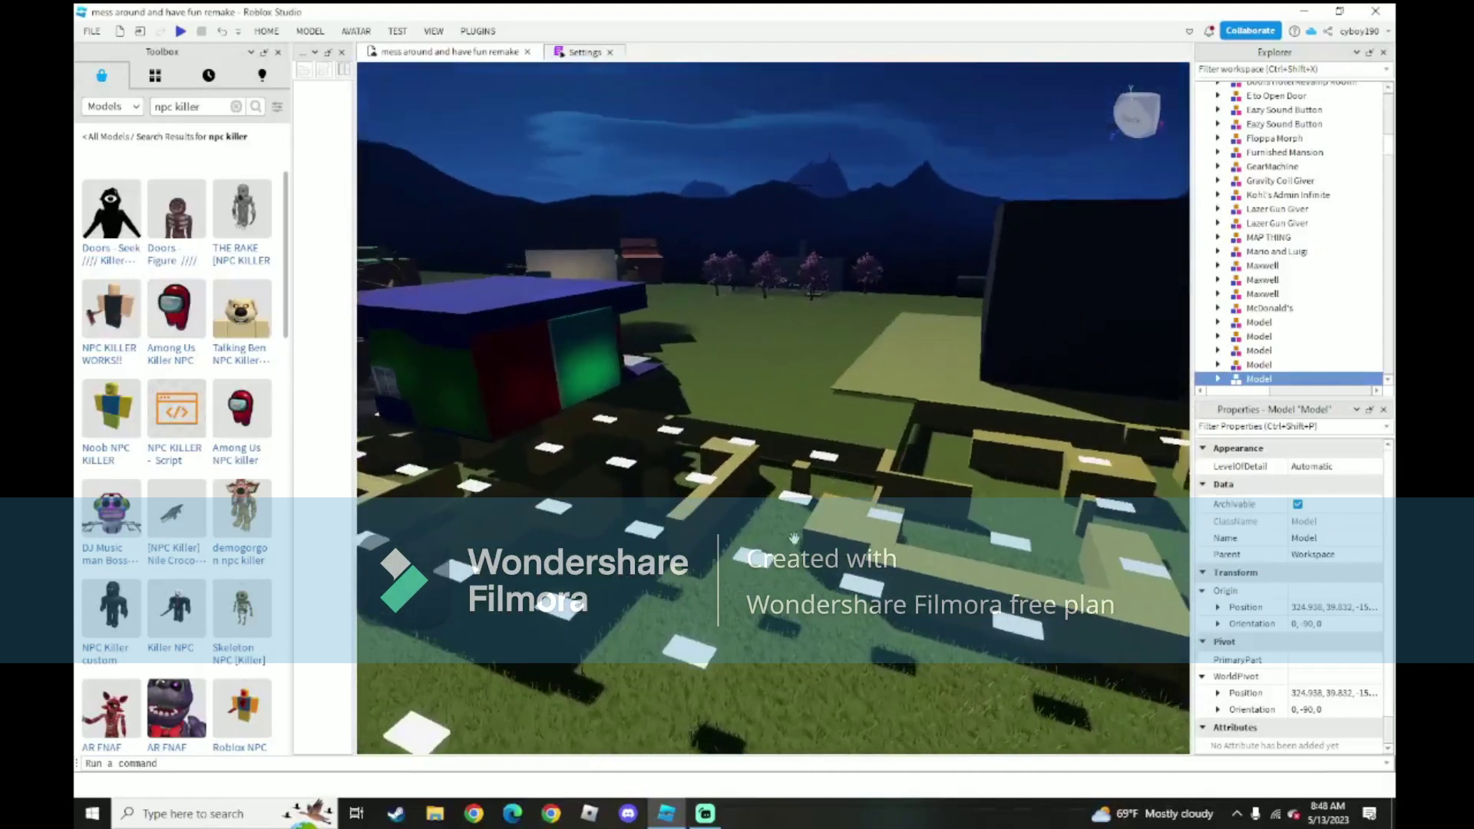
right_click_drag(794, 538, 921, 469)
key("w")
mouse_move(241, 311)
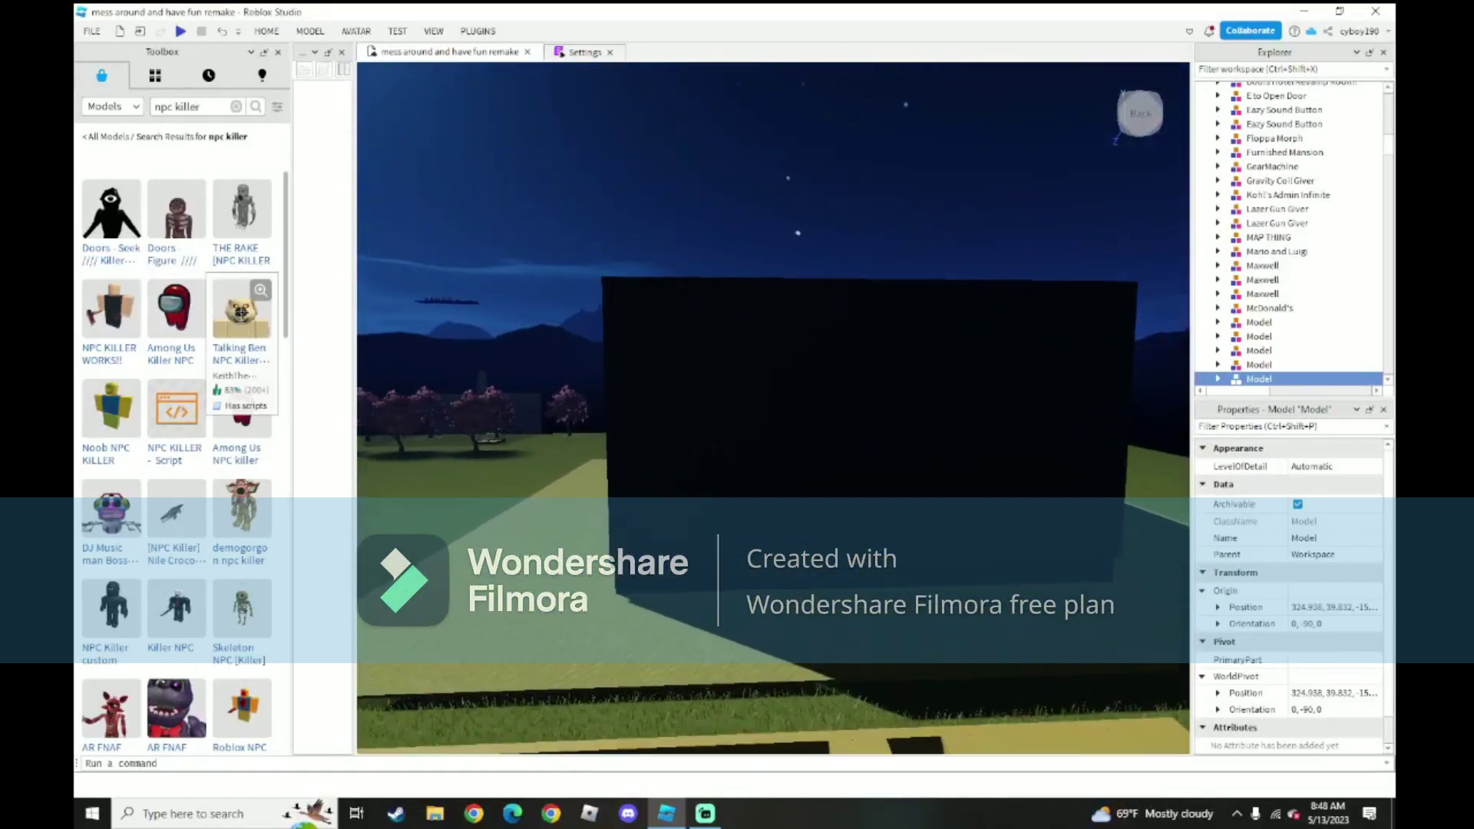
key("w")
right_click_drag(486, 342, 477, 355)
right_click_drag(355, 348, 335, 343)
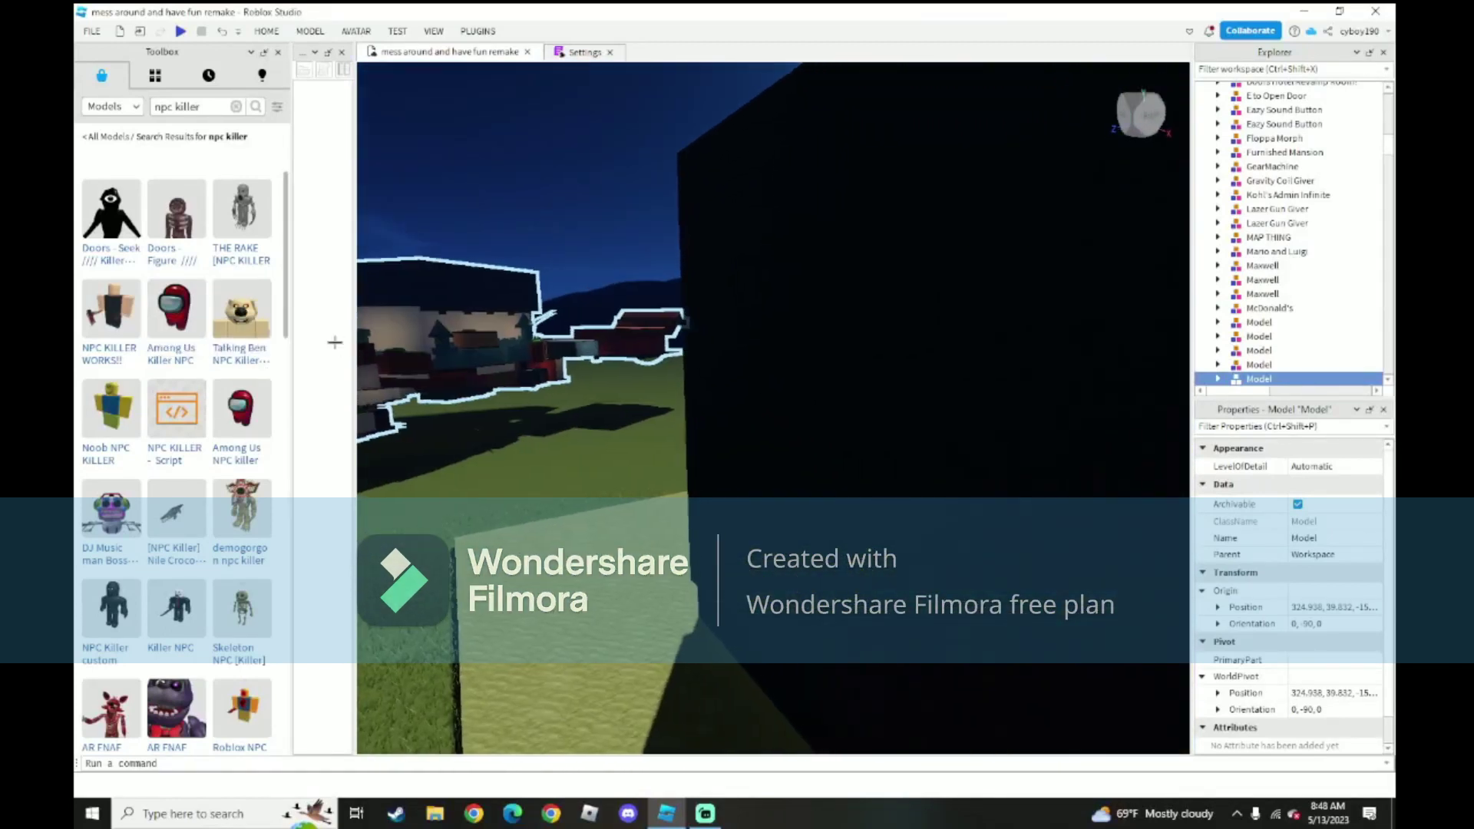
key("d")
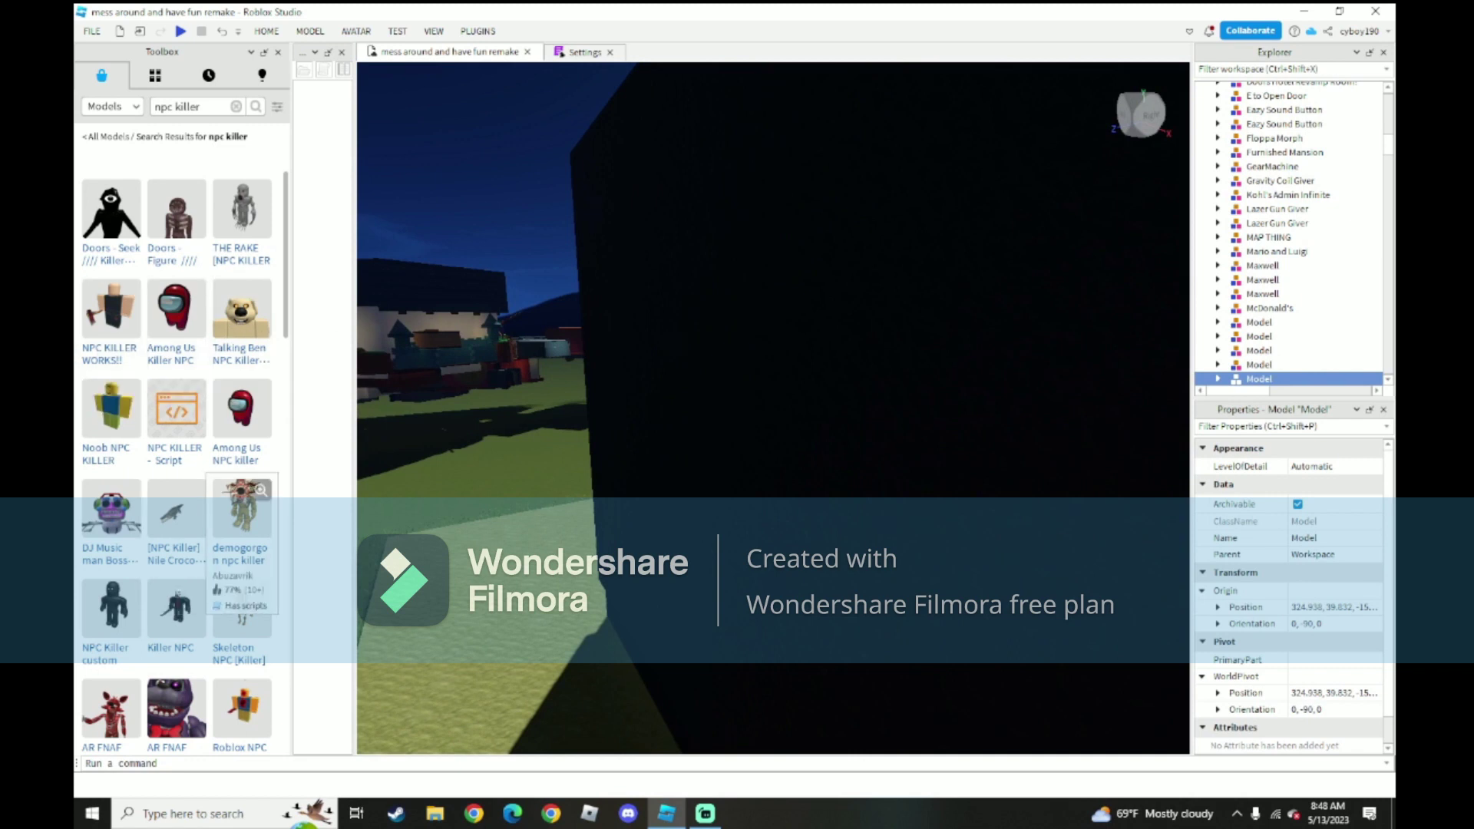
- Browse the killer NPC models and insert the demogorgon npc killer beside the large black building
scroll(231, 460, "down", 5)
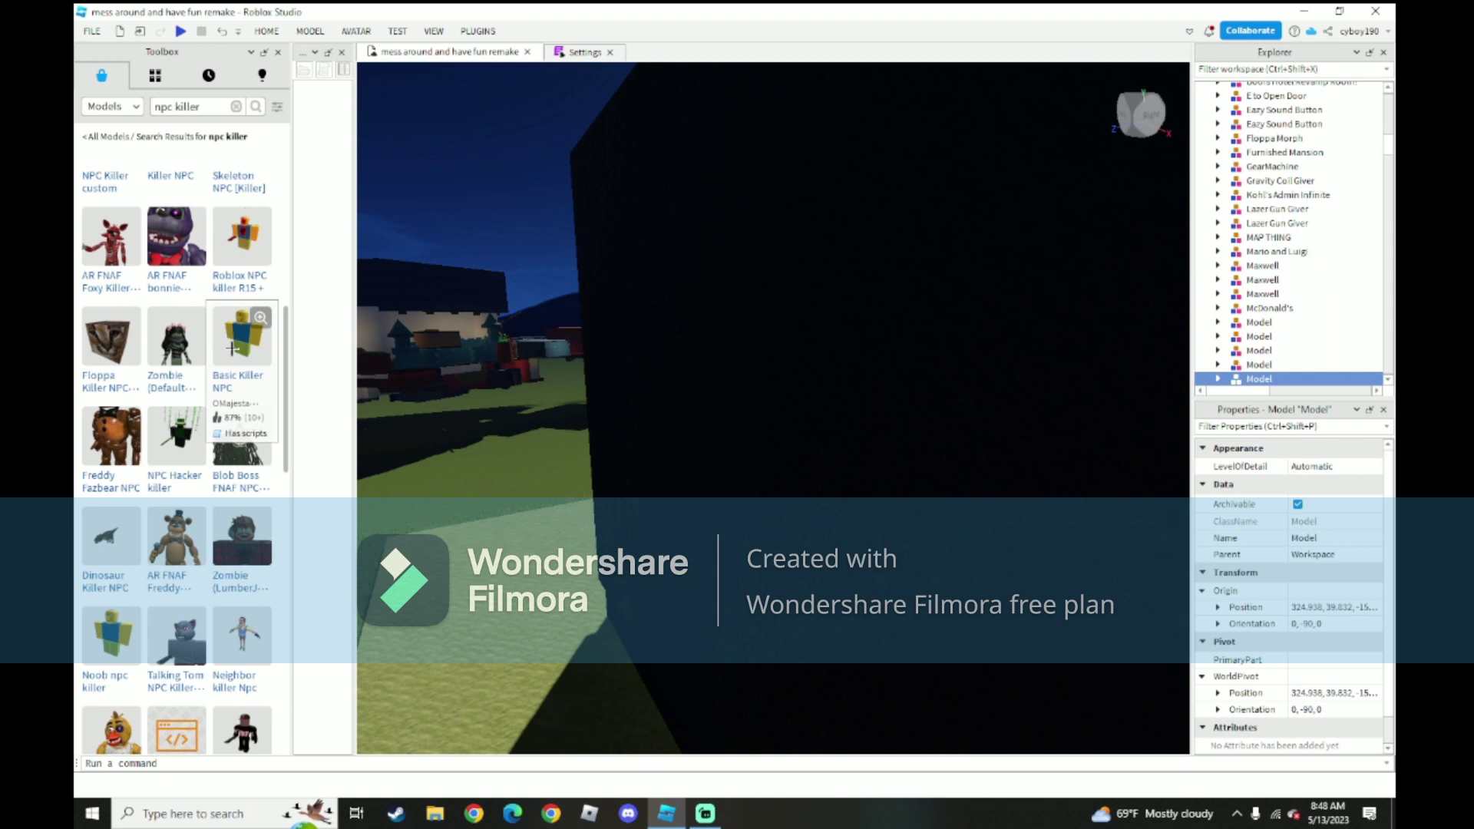
scroll(231, 347, "down", 4)
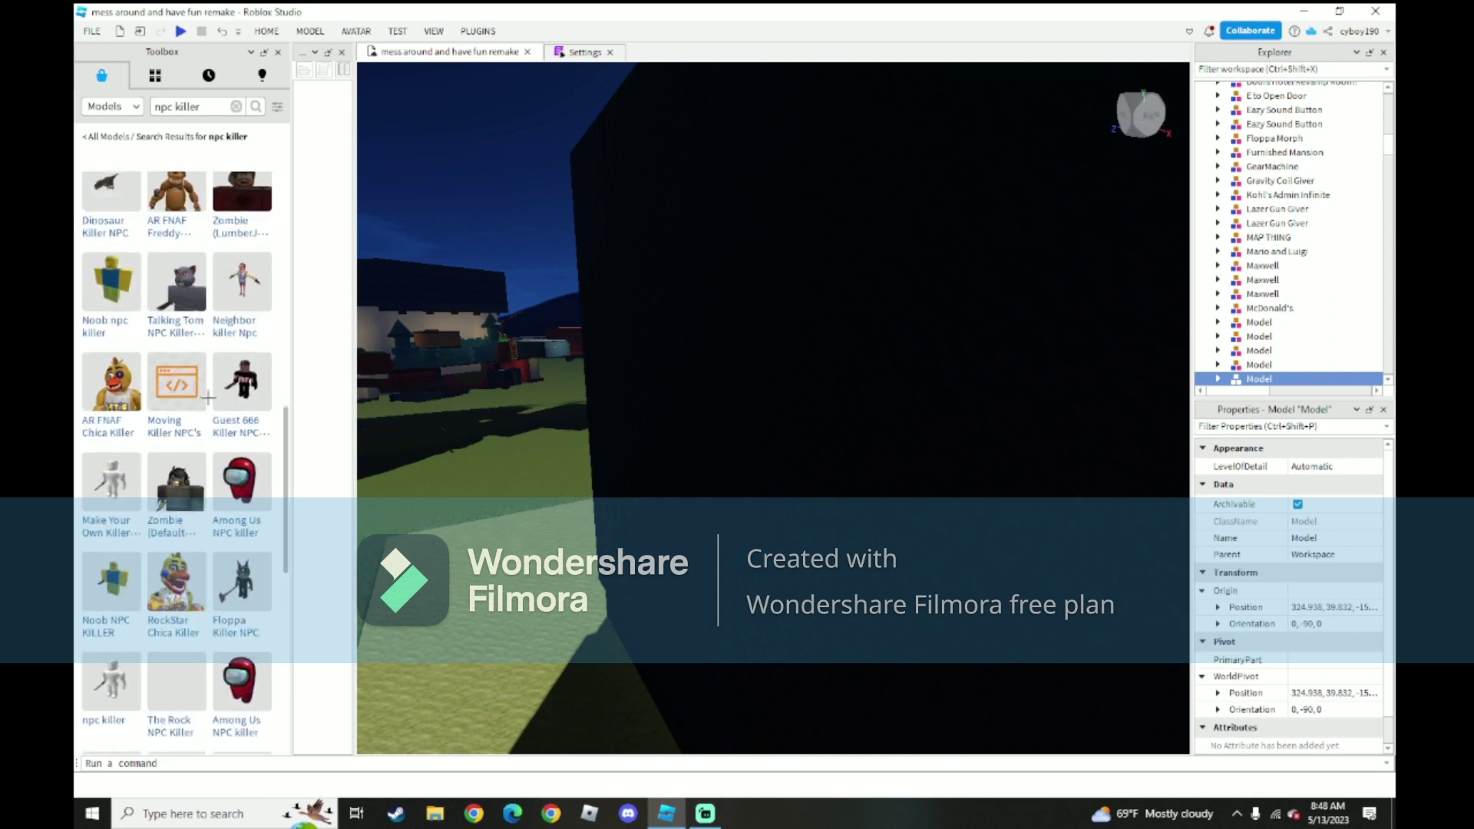
scroll(208, 396, "up", 8)
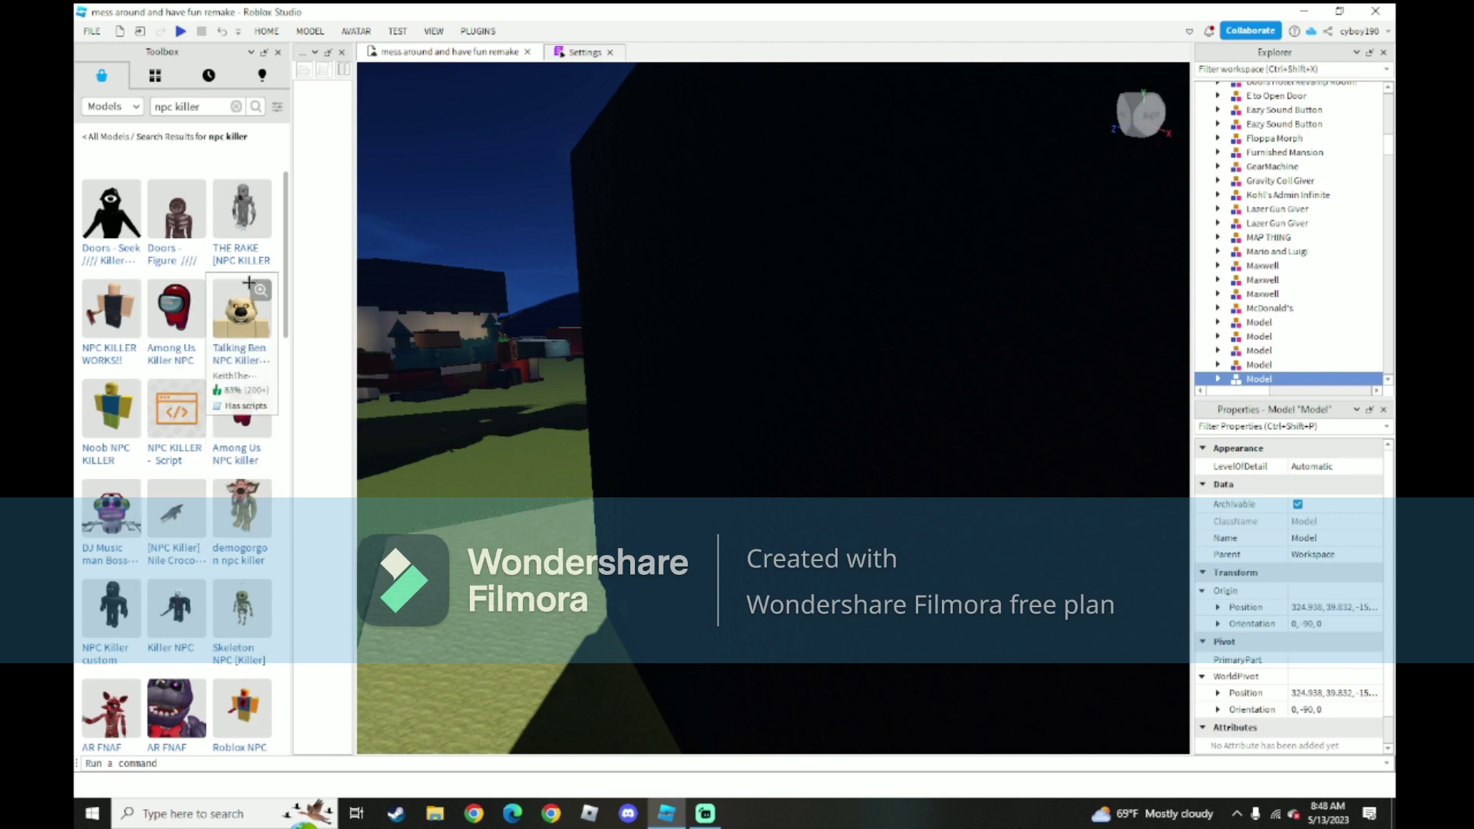
scroll(268, 470, "down", 8)
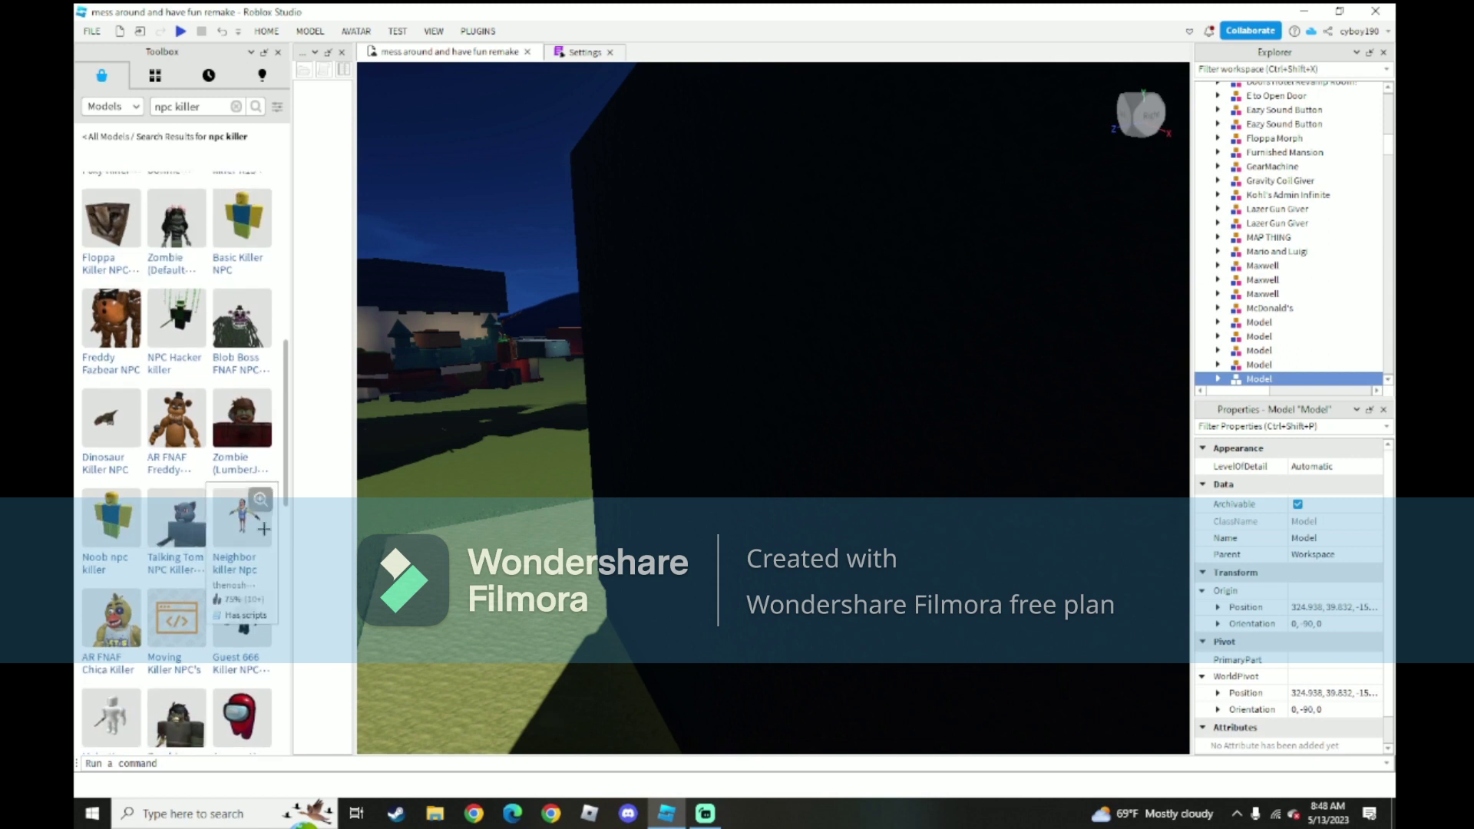
scroll(259, 558, "down", 10)
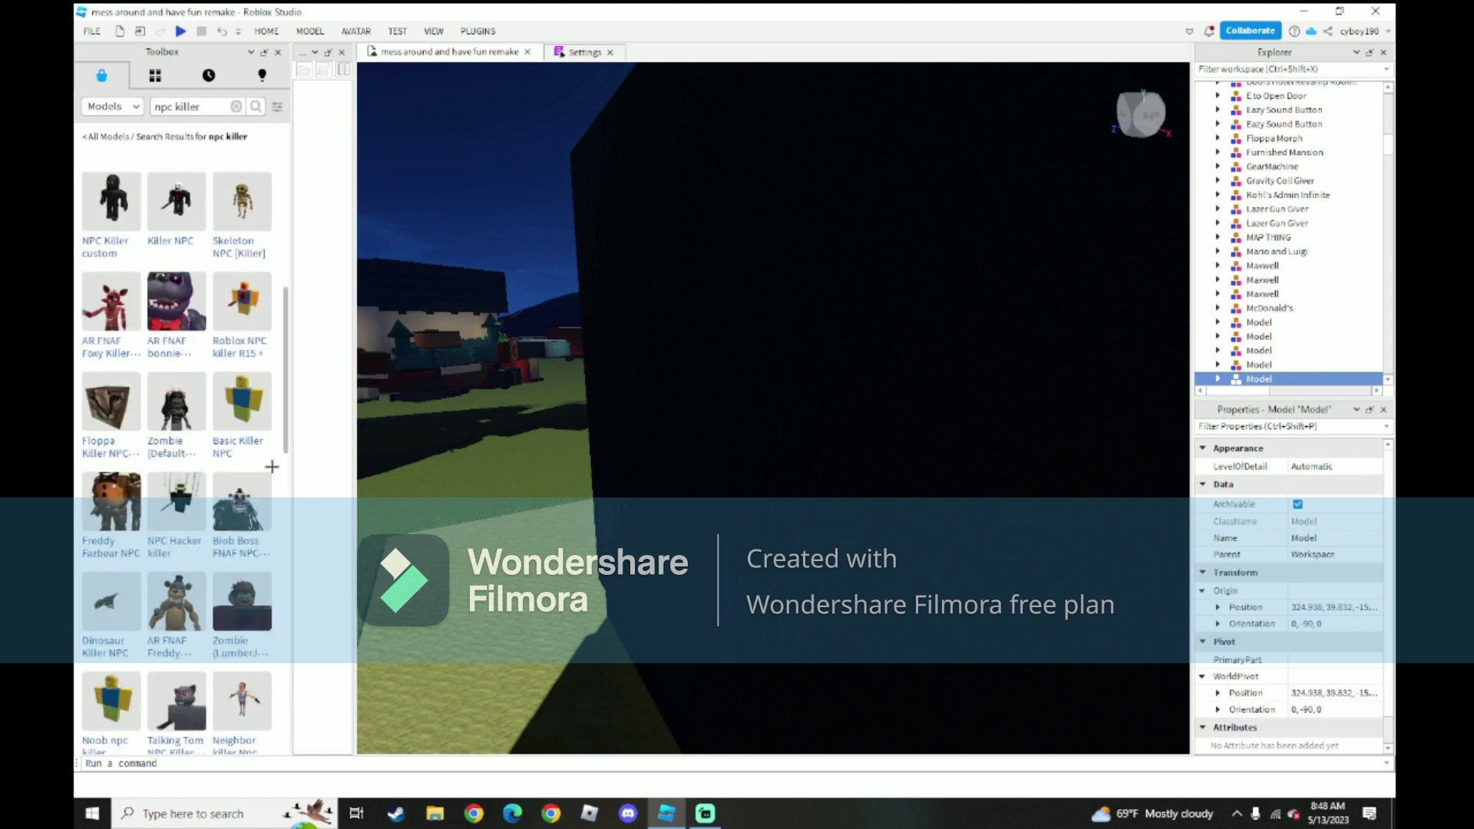
scroll(238, 481, "down", 3)
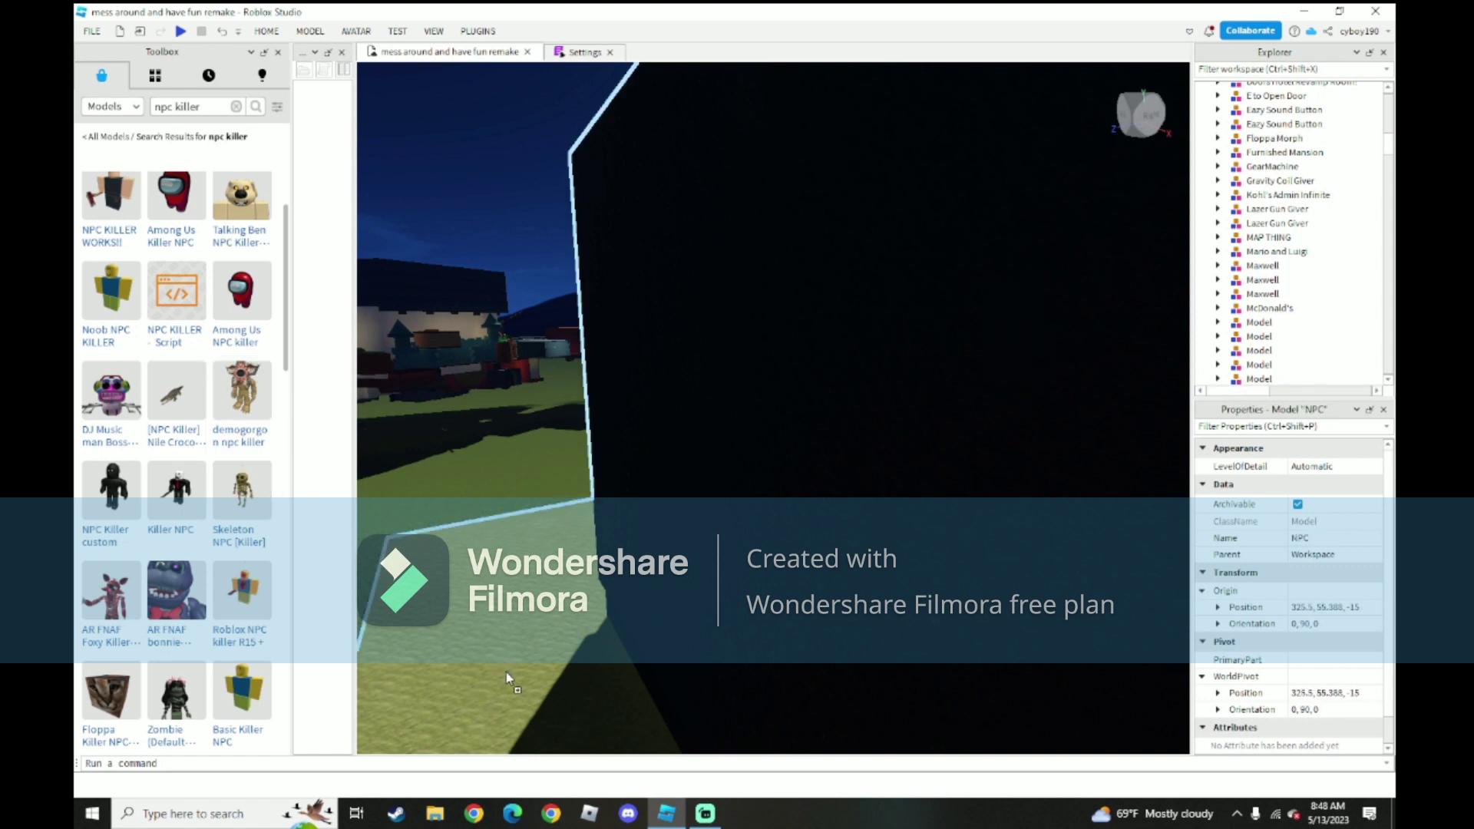
- Insert the demogorgon npc killer model again, on the pale platform near the yellow maze, and look for it around the maze
right_click_drag(512, 638, 512, 639)
key("a")
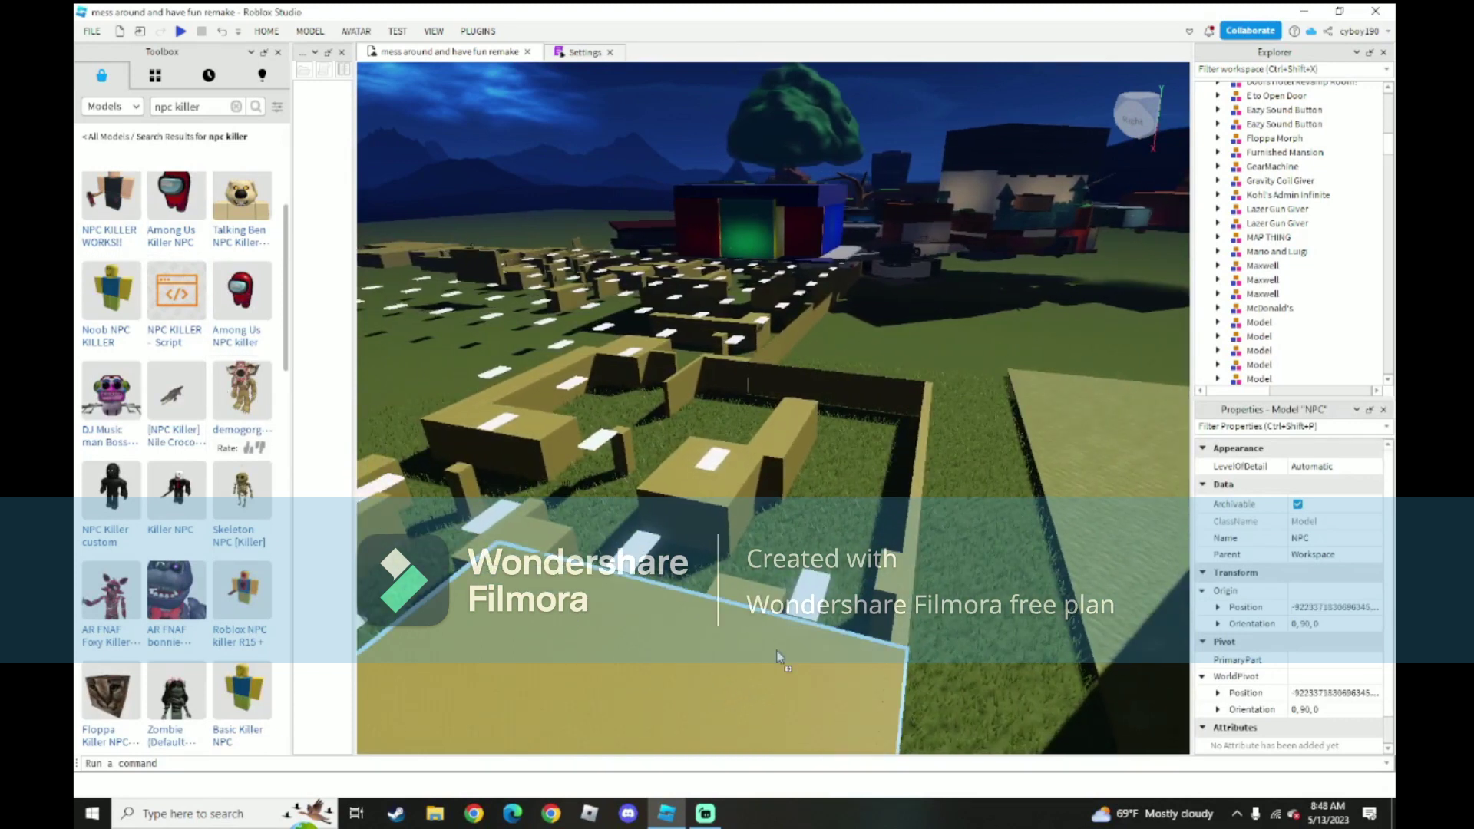
right_click_drag(655, 374, 655, 374)
key("w")
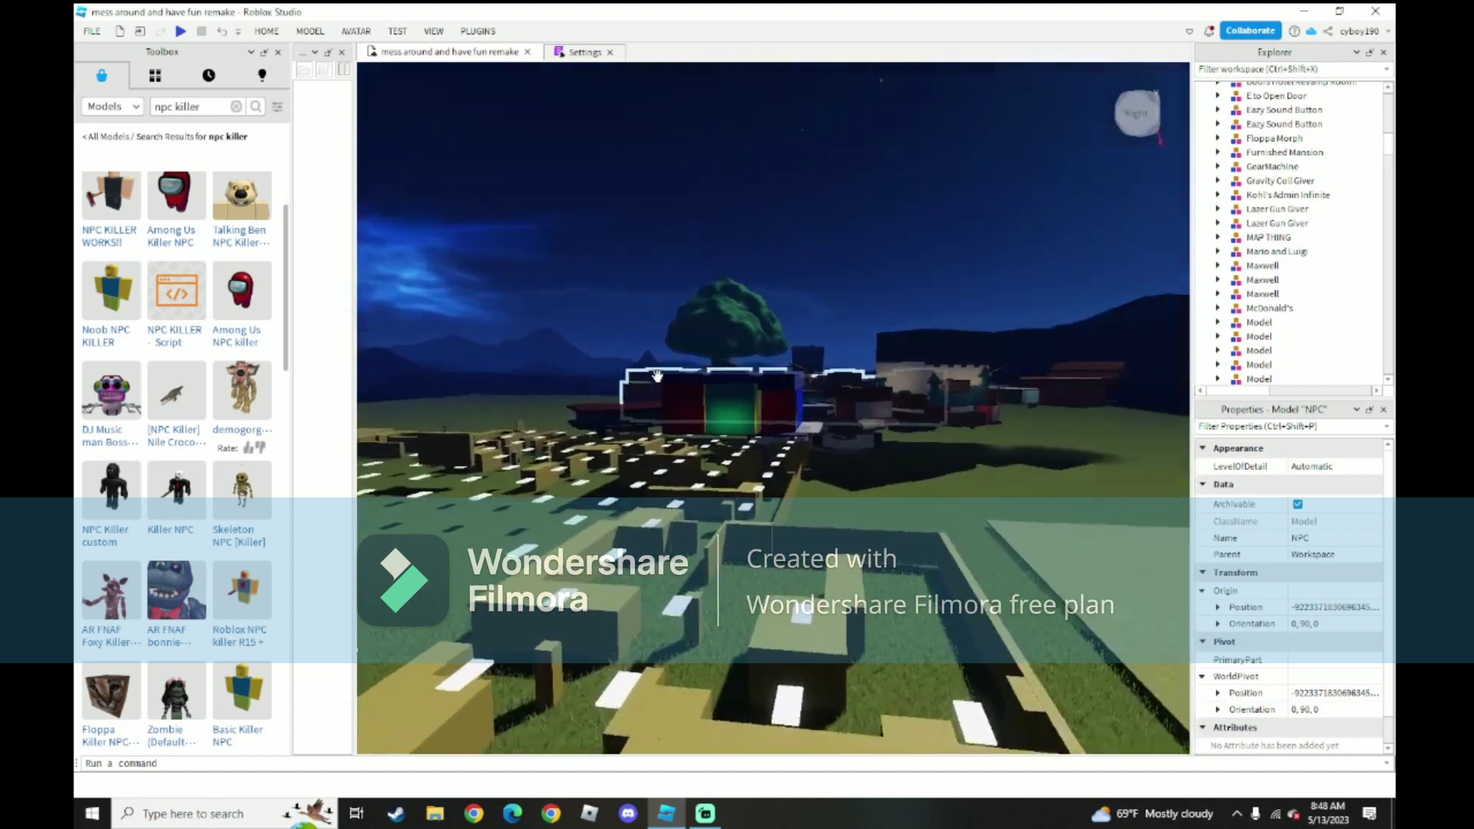
mouse_move(657, 489)
right_mouse_down()
mouse_move(684, 468)
mouse_move(668, 467)
right_mouse_up()
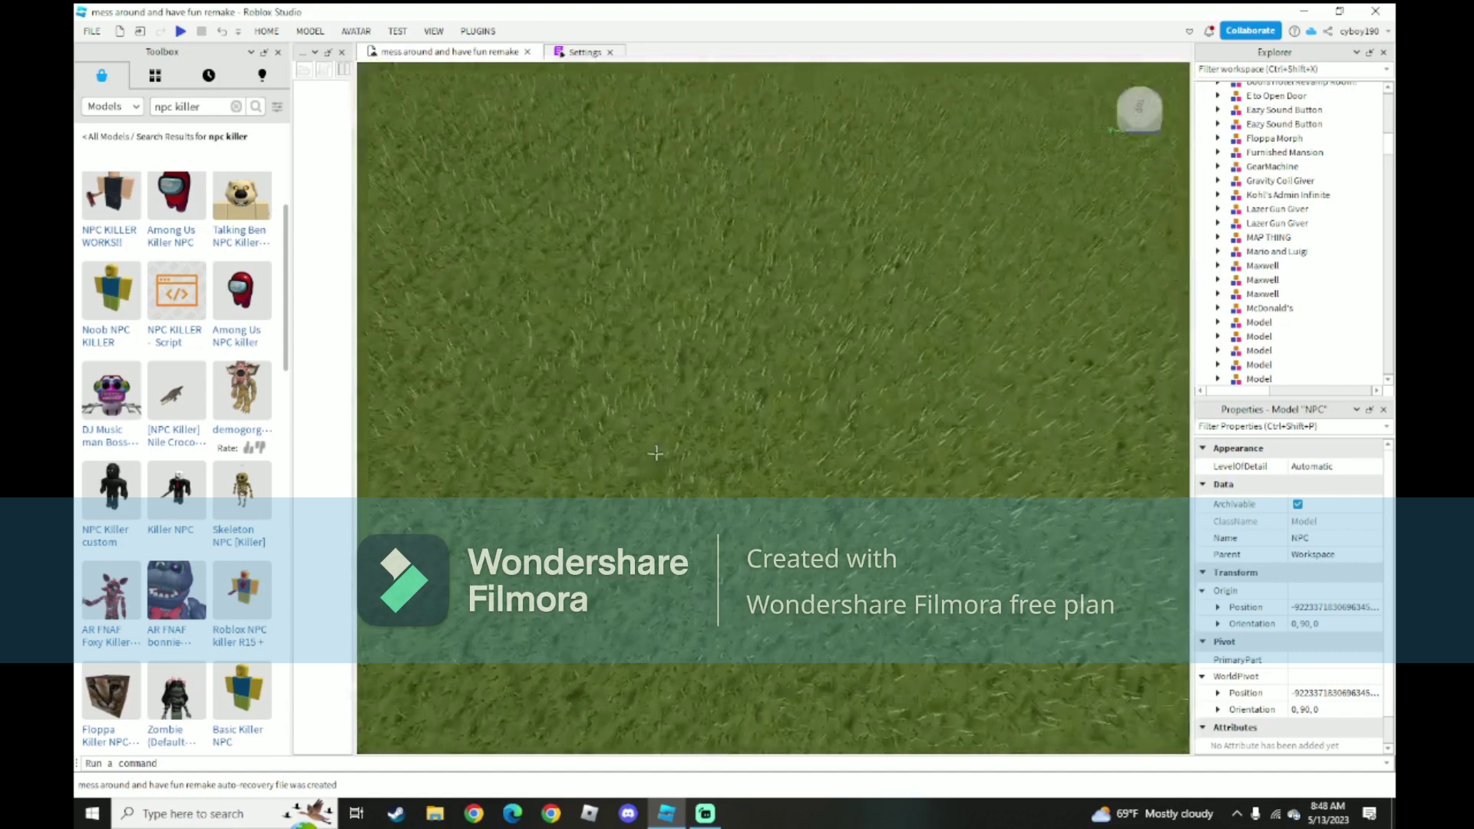
- Insert another copy of the demogorgon npc killer on the open grass beside the maze
mouse_move(242, 395)
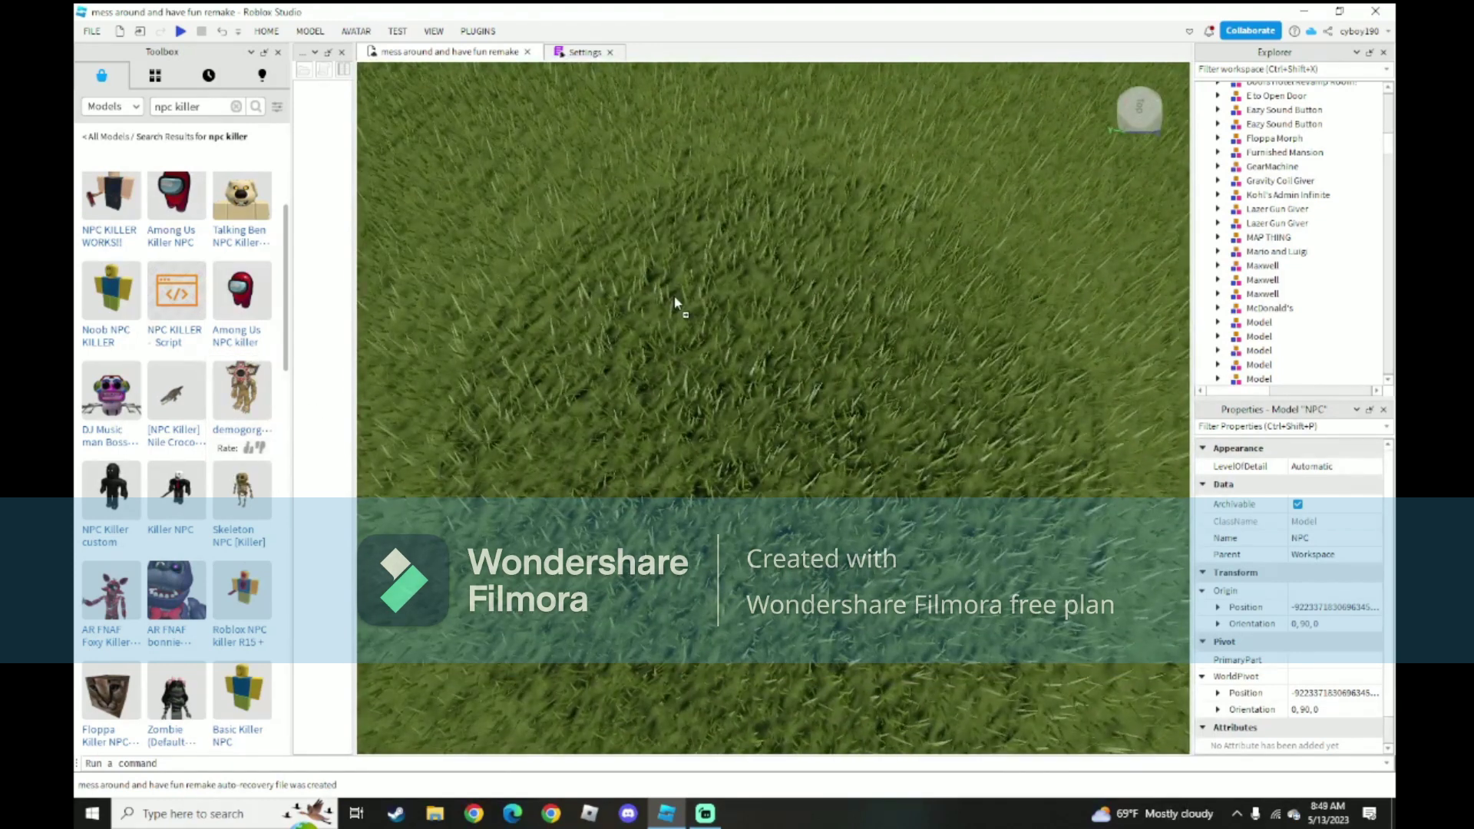
left_click_drag(699, 311, 732, 338)
right_click_drag(732, 337, 732, 340)
key("s")
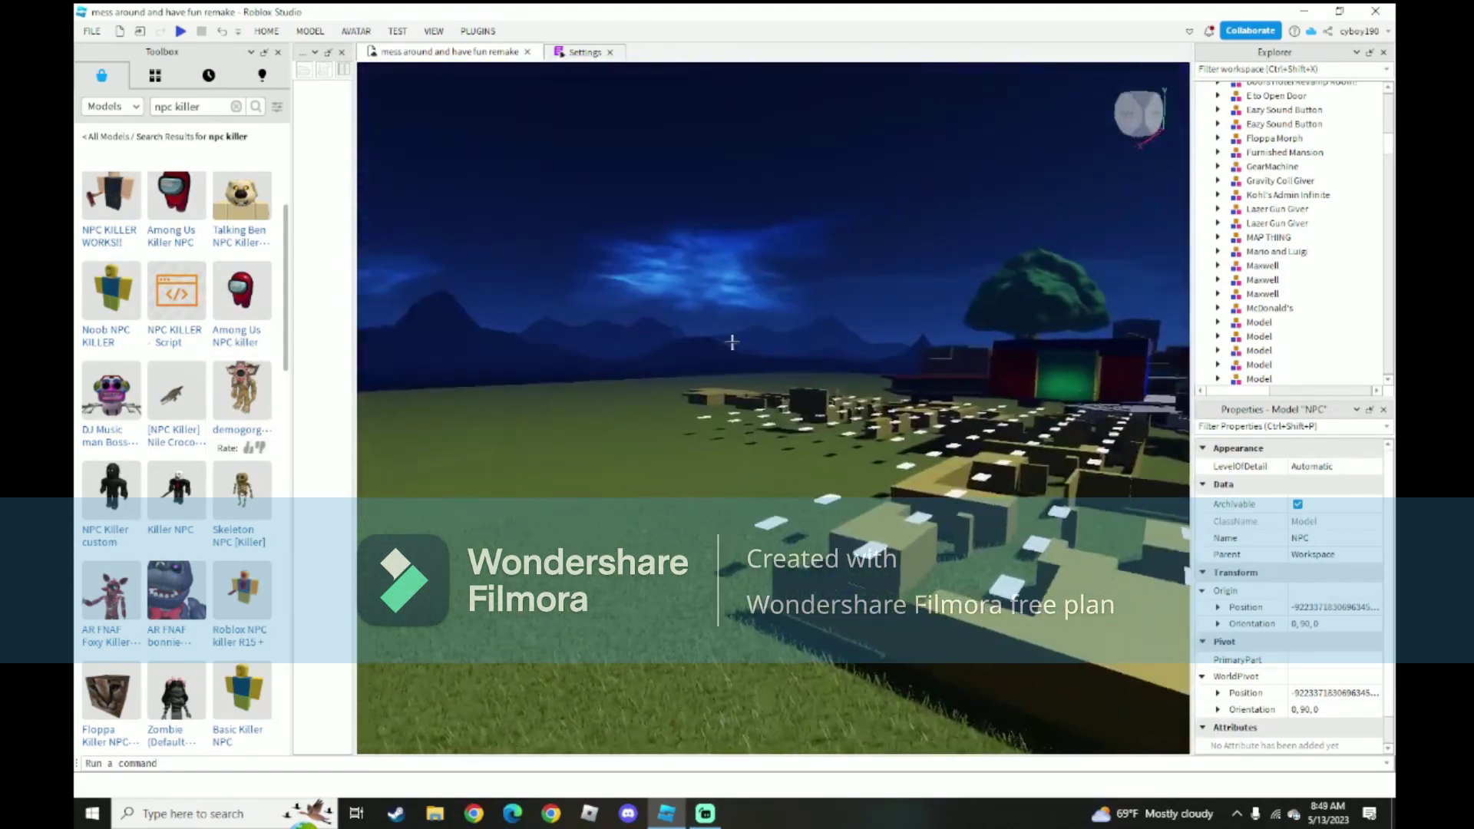
- Insert the Noob NPC KILLER model on the open grass near the maze
scroll(149, 428, "up", 3)
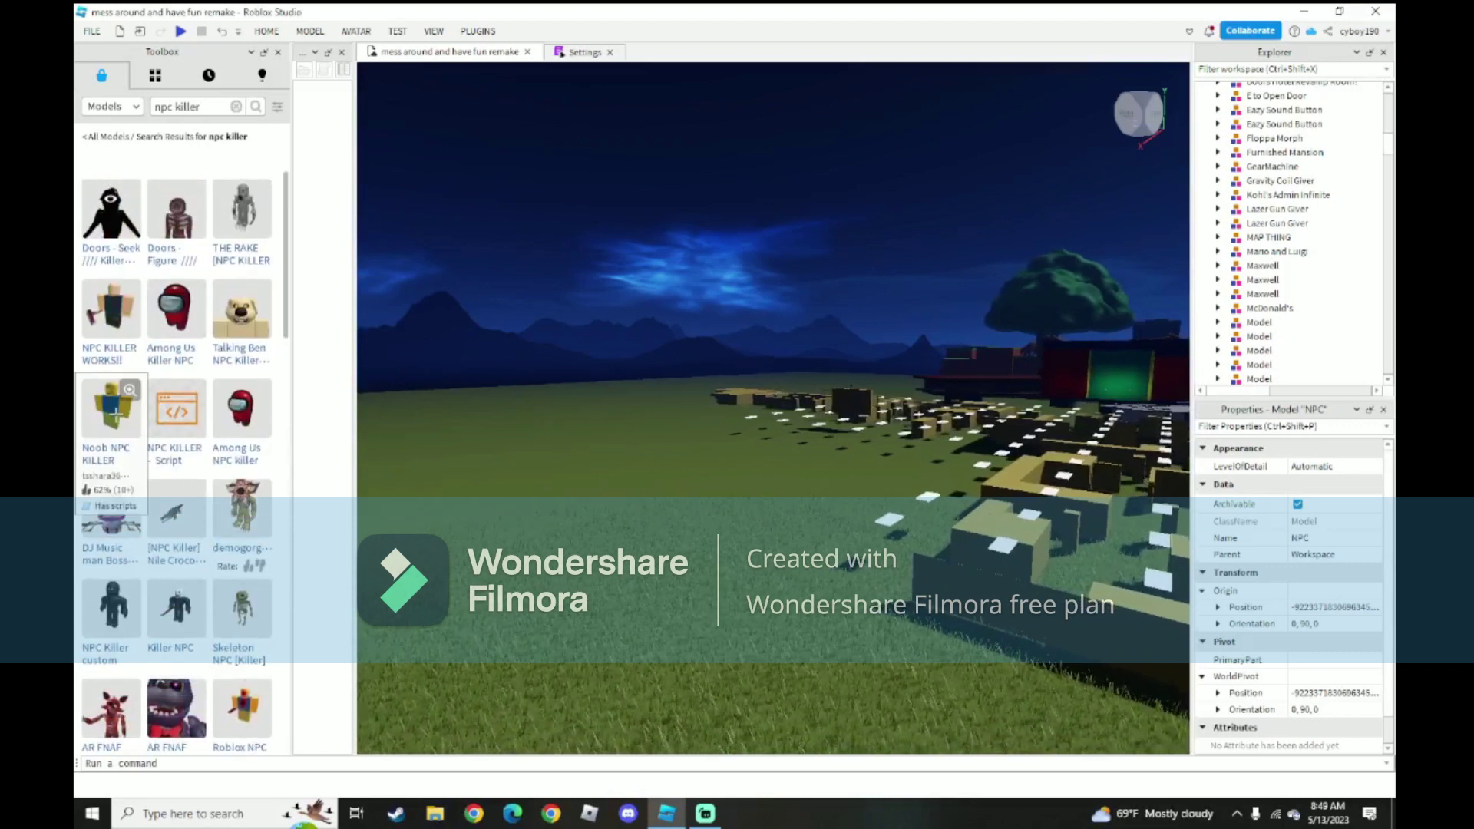
left_click_drag(697, 631, 706, 628)
right_click_drag(706, 628, 832, 604)
key("d")
right_click_drag(741, 616, 756, 624)
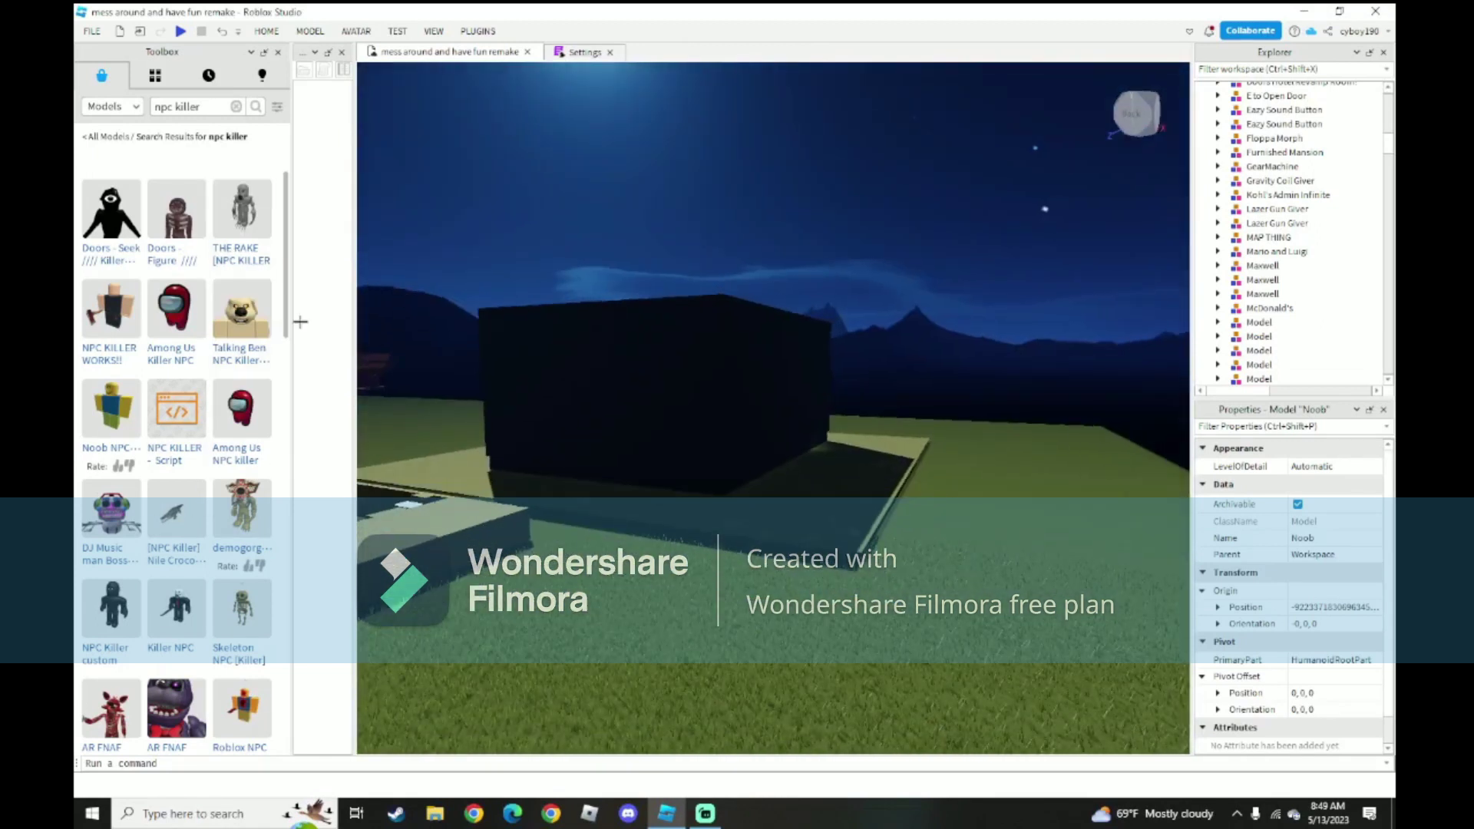
- Insert the Talking Ben NPC Killer model on the grass facing the black building and locate Ben NPC in the workspace hierarchy
left_click_drag(575, 540, 910, 636)
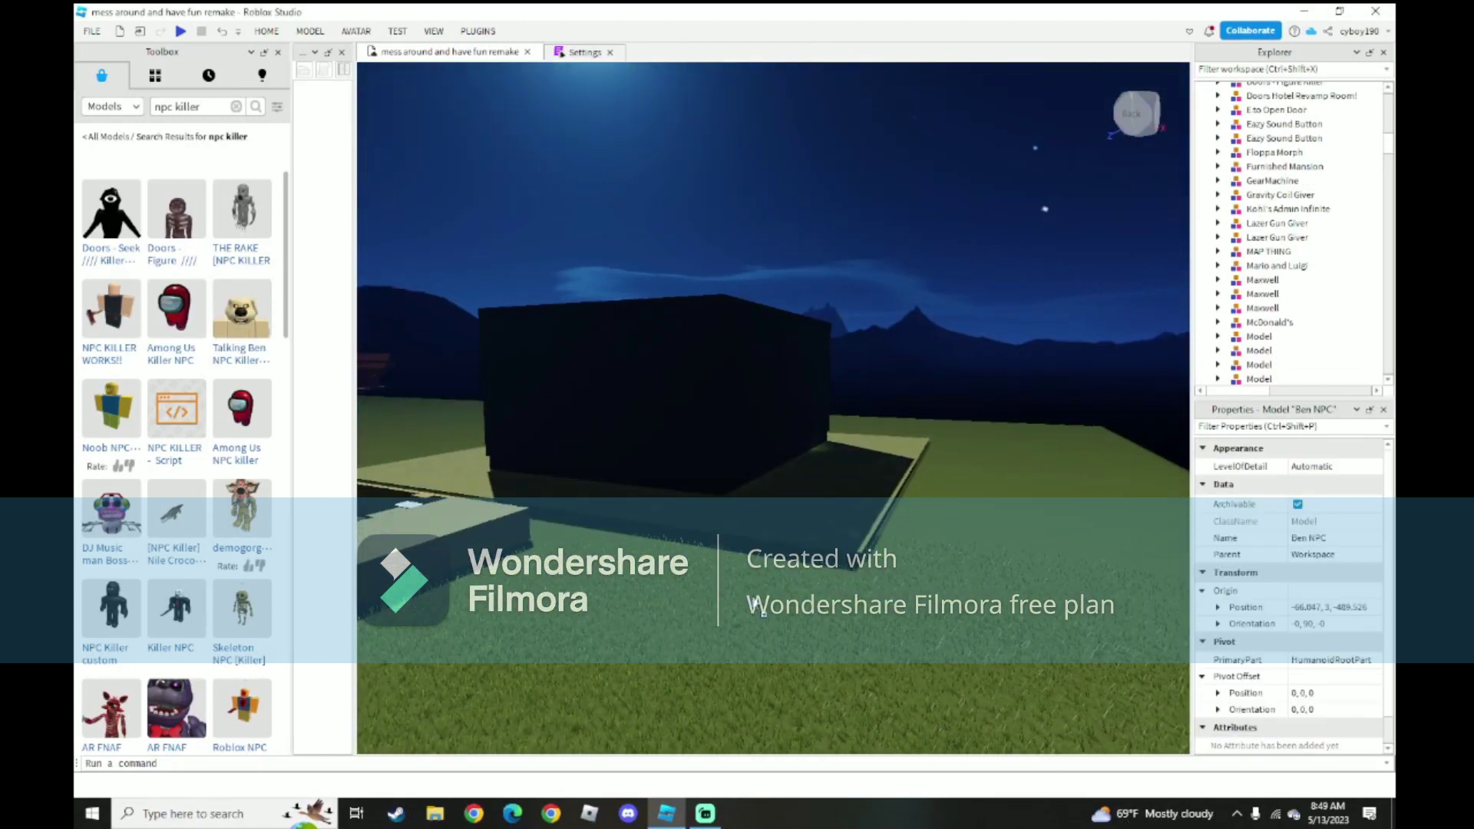
scroll(1290, 353, "down", 5)
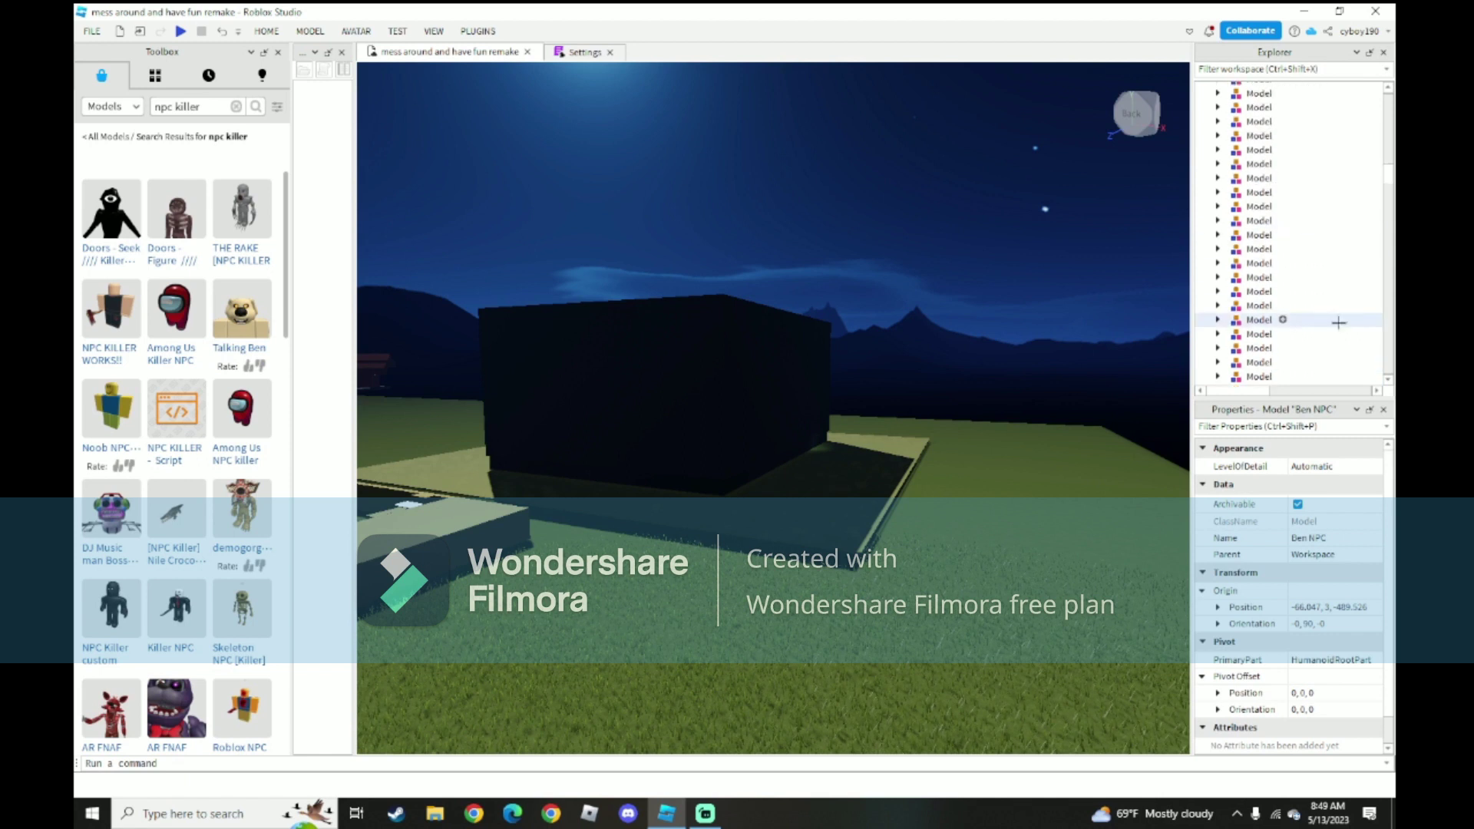
scroll(1297, 281, "down", 5)
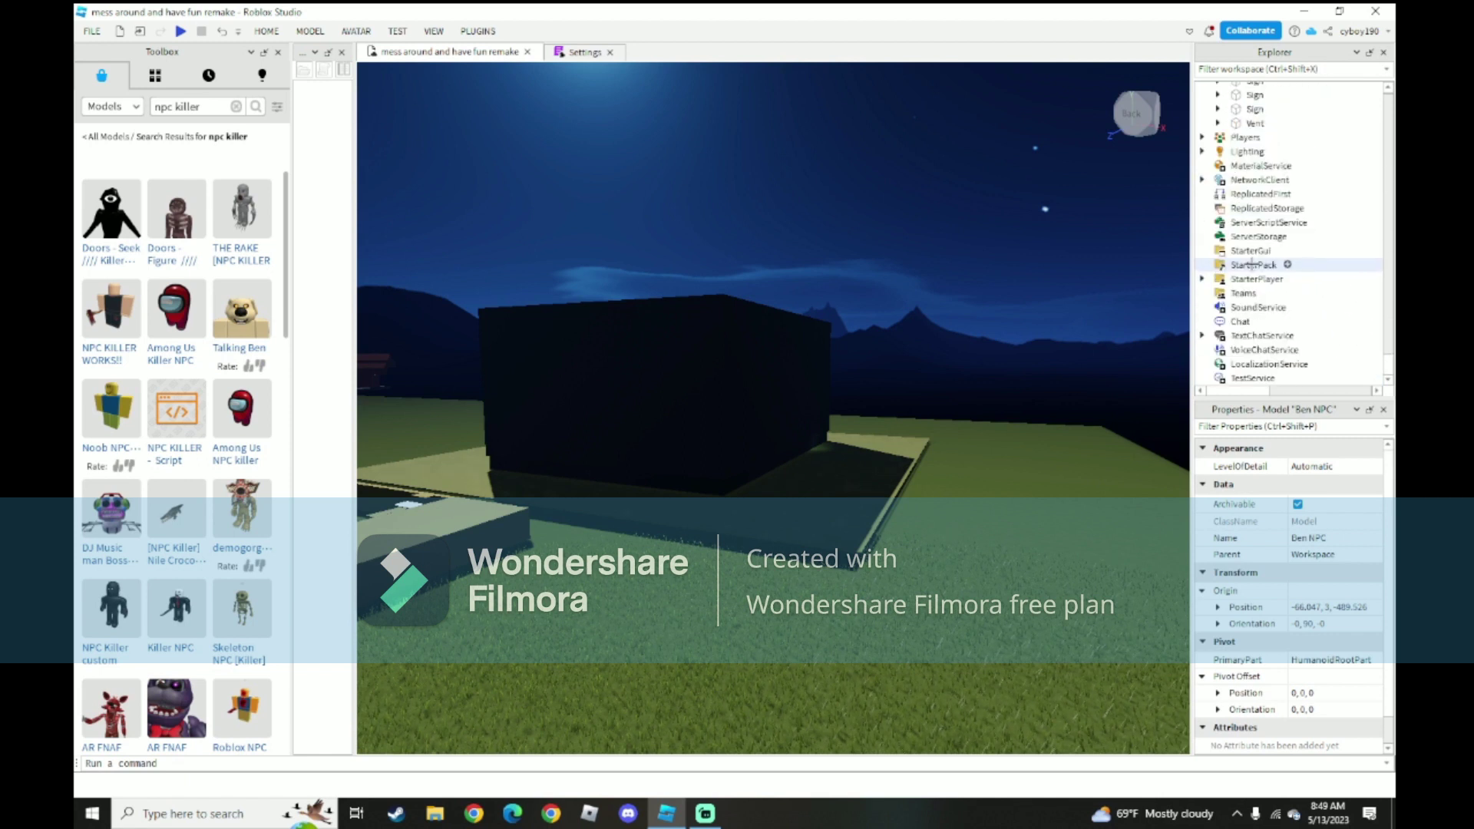
scroll(1275, 272, "up", 5)
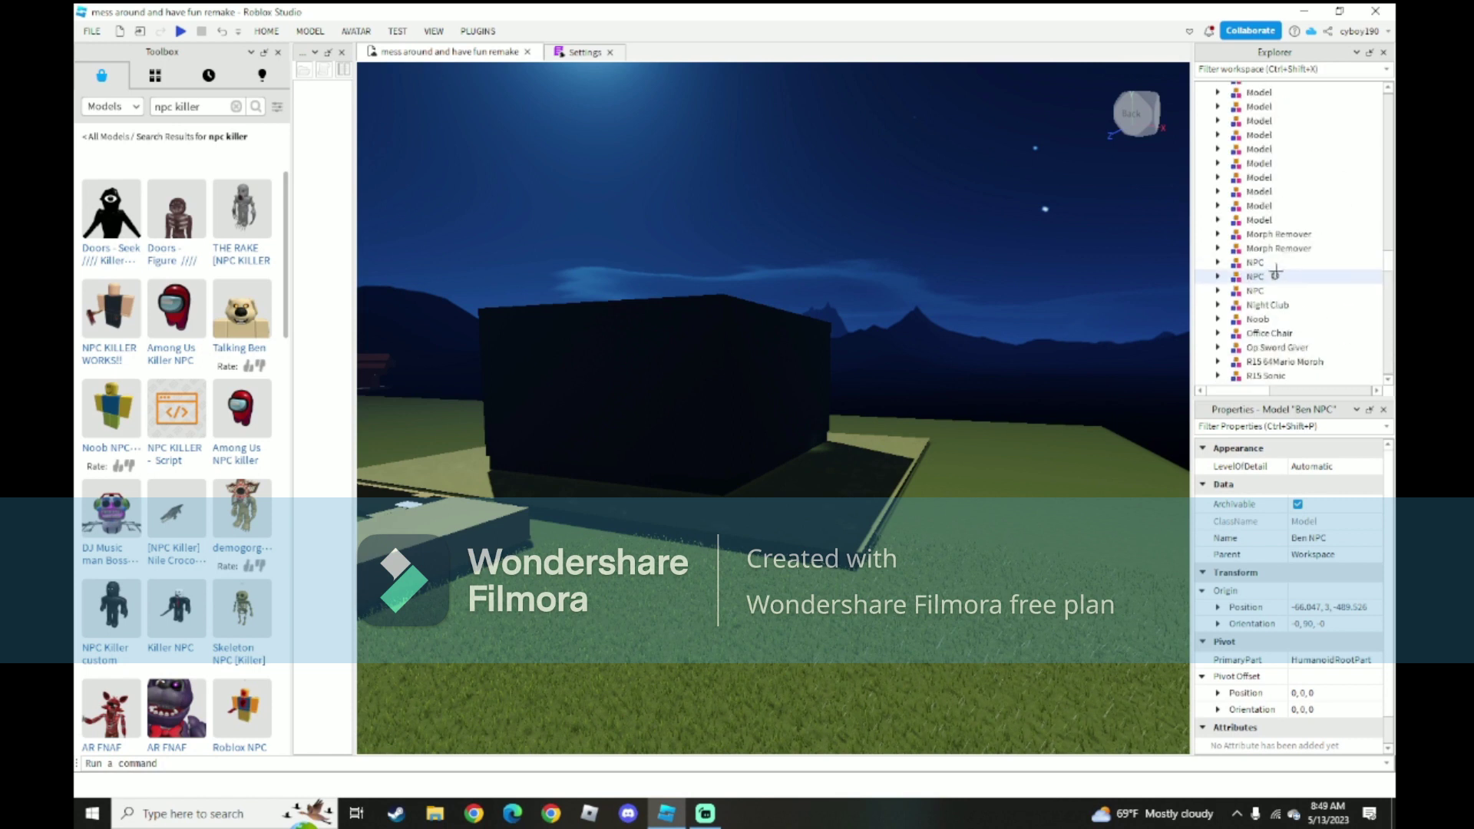
scroll(1276, 271, "up", 5)
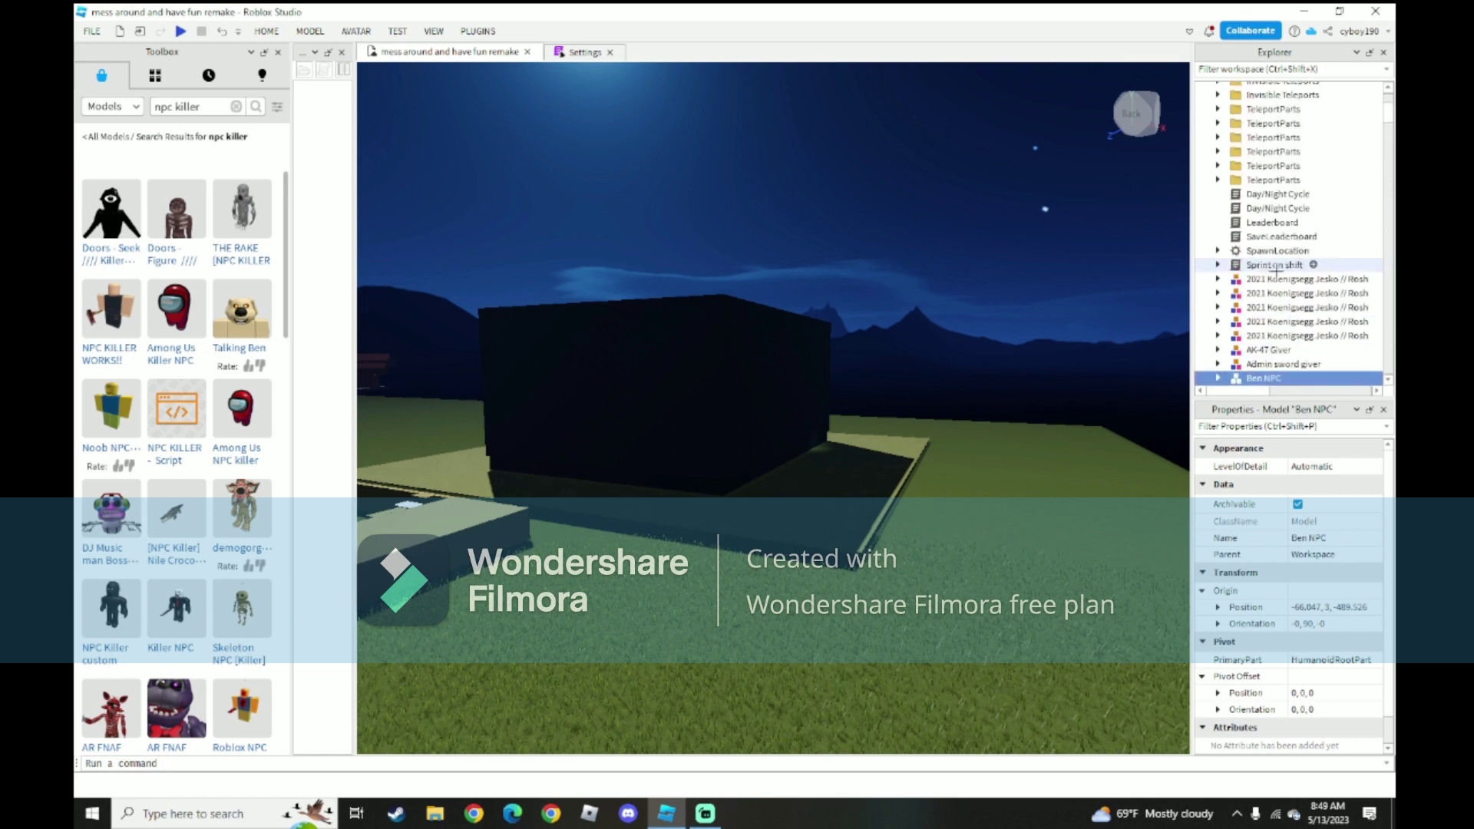
scroll(1297, 323, "down", 5)
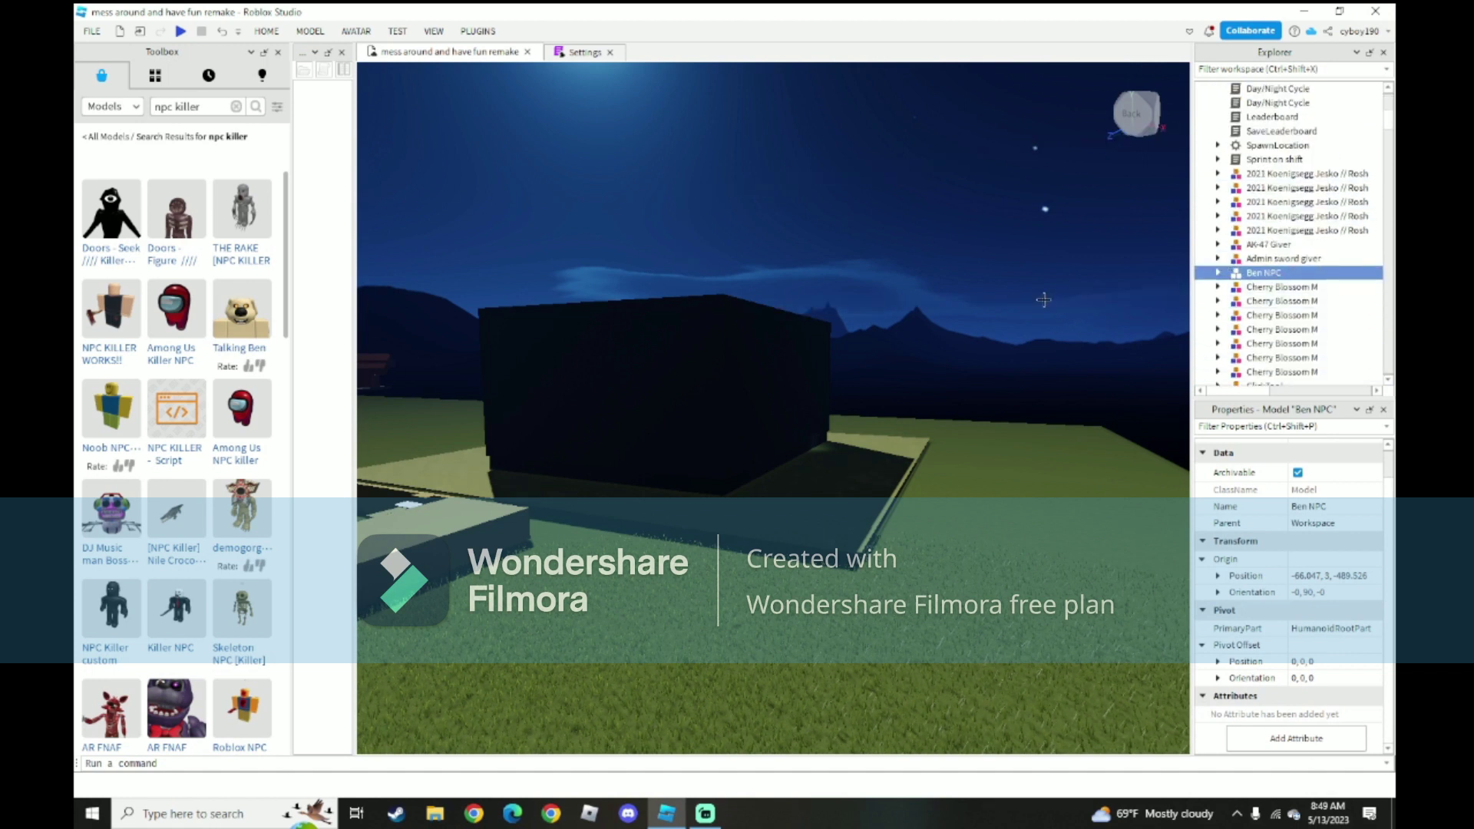
- Use the Move tool to bring Ben NPC along the X axis to about 472 and raise it to a height of 38
right_click_drag(1043, 300, 1182, 334)
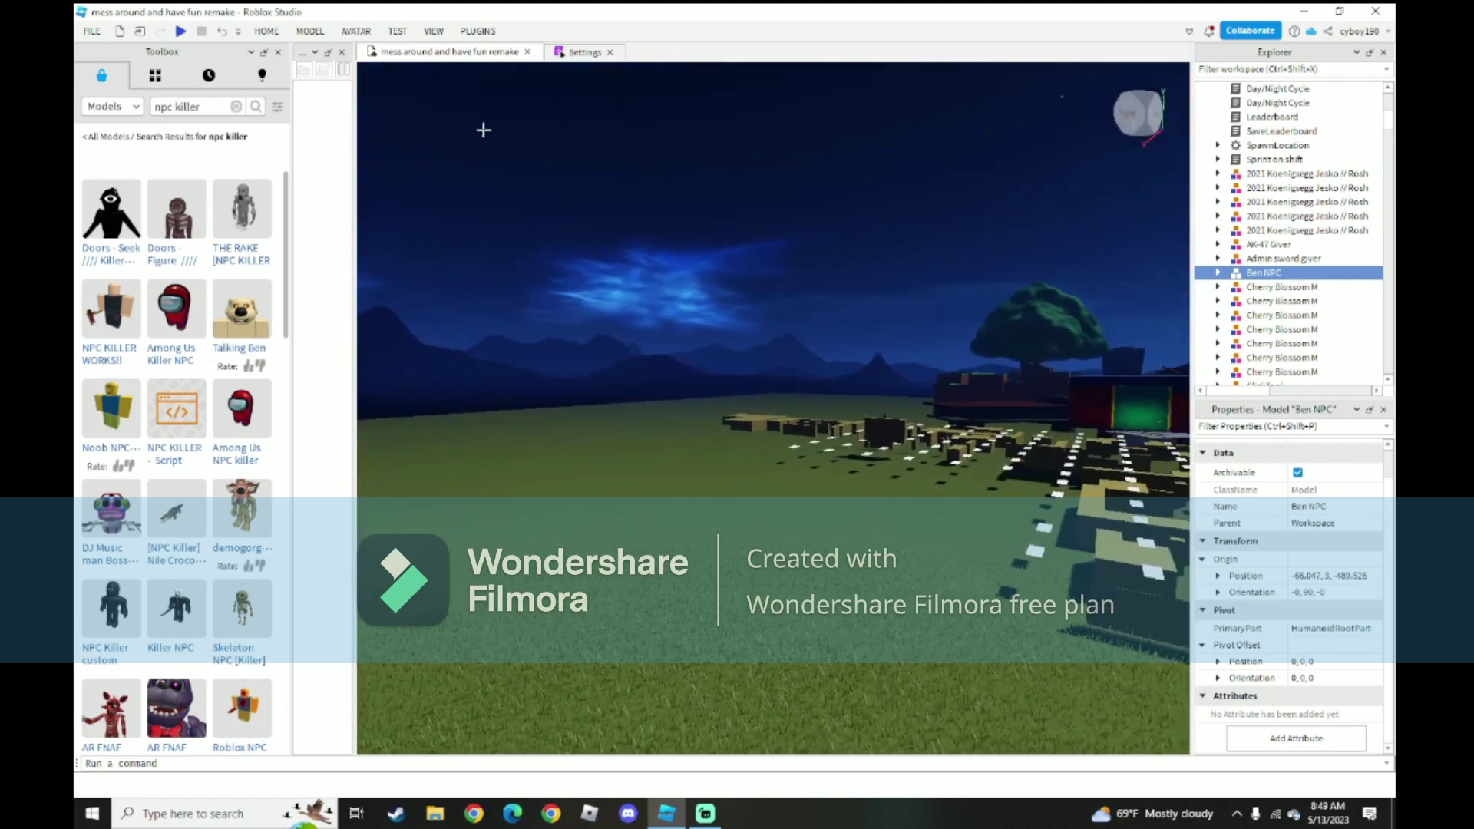
left_click(278, 31)
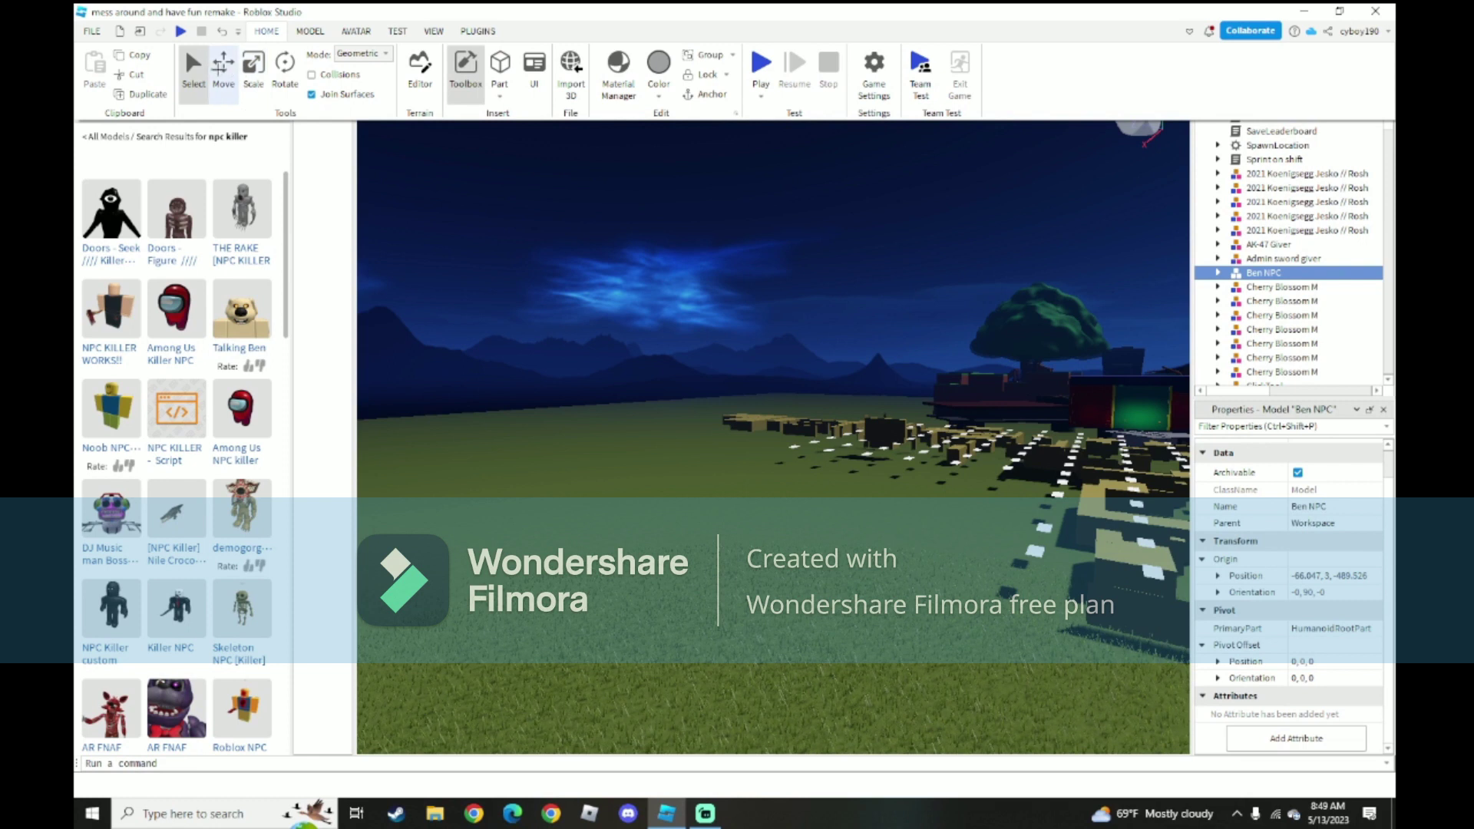
left_click(225, 74)
right_click_drag(761, 250, 764, 252)
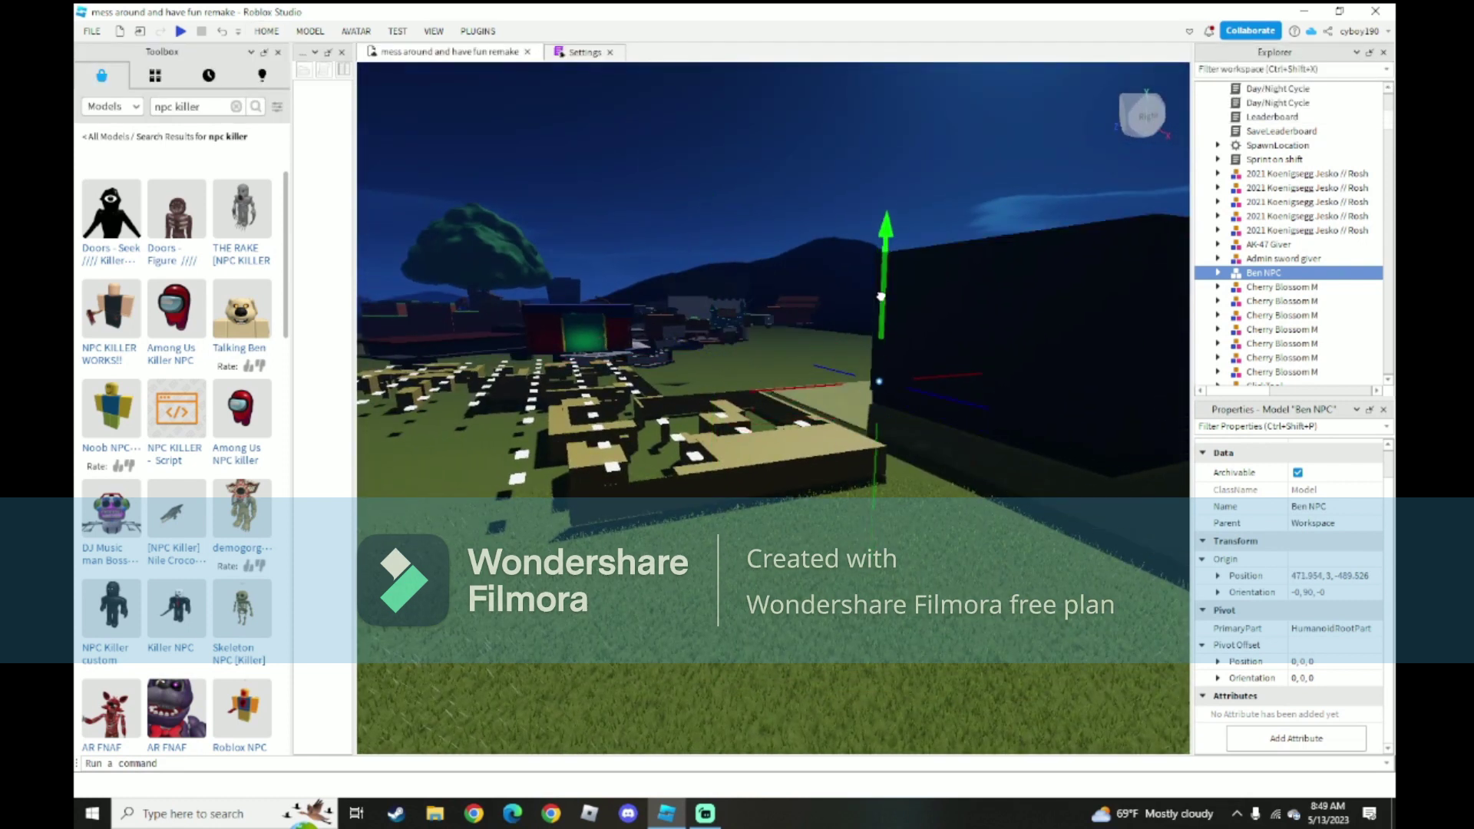
left_click_drag(880, 296, 881, 296)
- Move Ben NPC along the X axis to about 511, keeping it raised at a height of 38
right_click_drag(882, 297, 849, 286)
key("w")
left_click_drag(695, 478, 638, 462)
key("w")
right_click_drag(661, 464, 816, 420)
key("w")
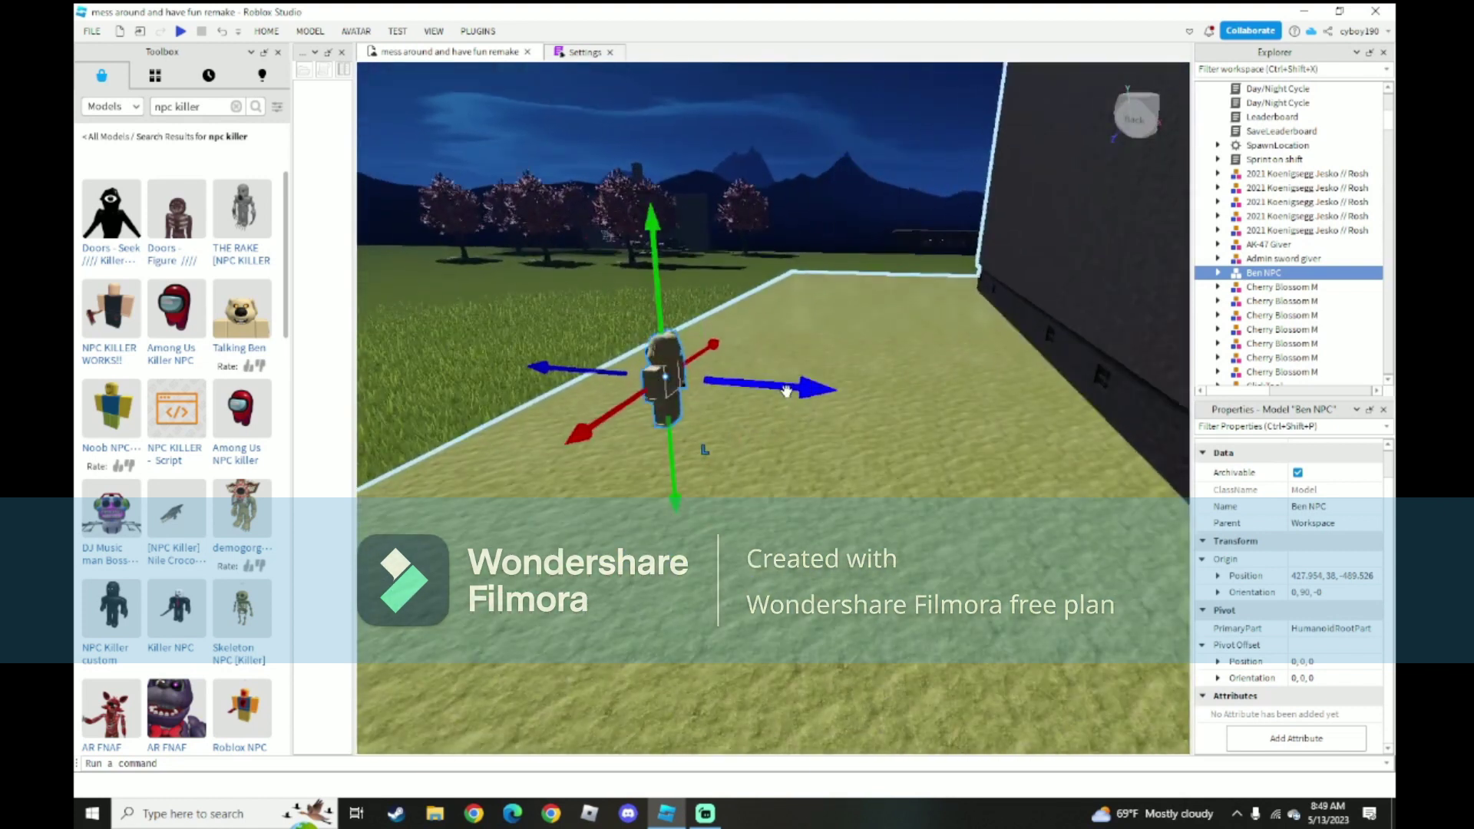
left_click_drag(786, 391, 724, 302)
key("d")
key("a")
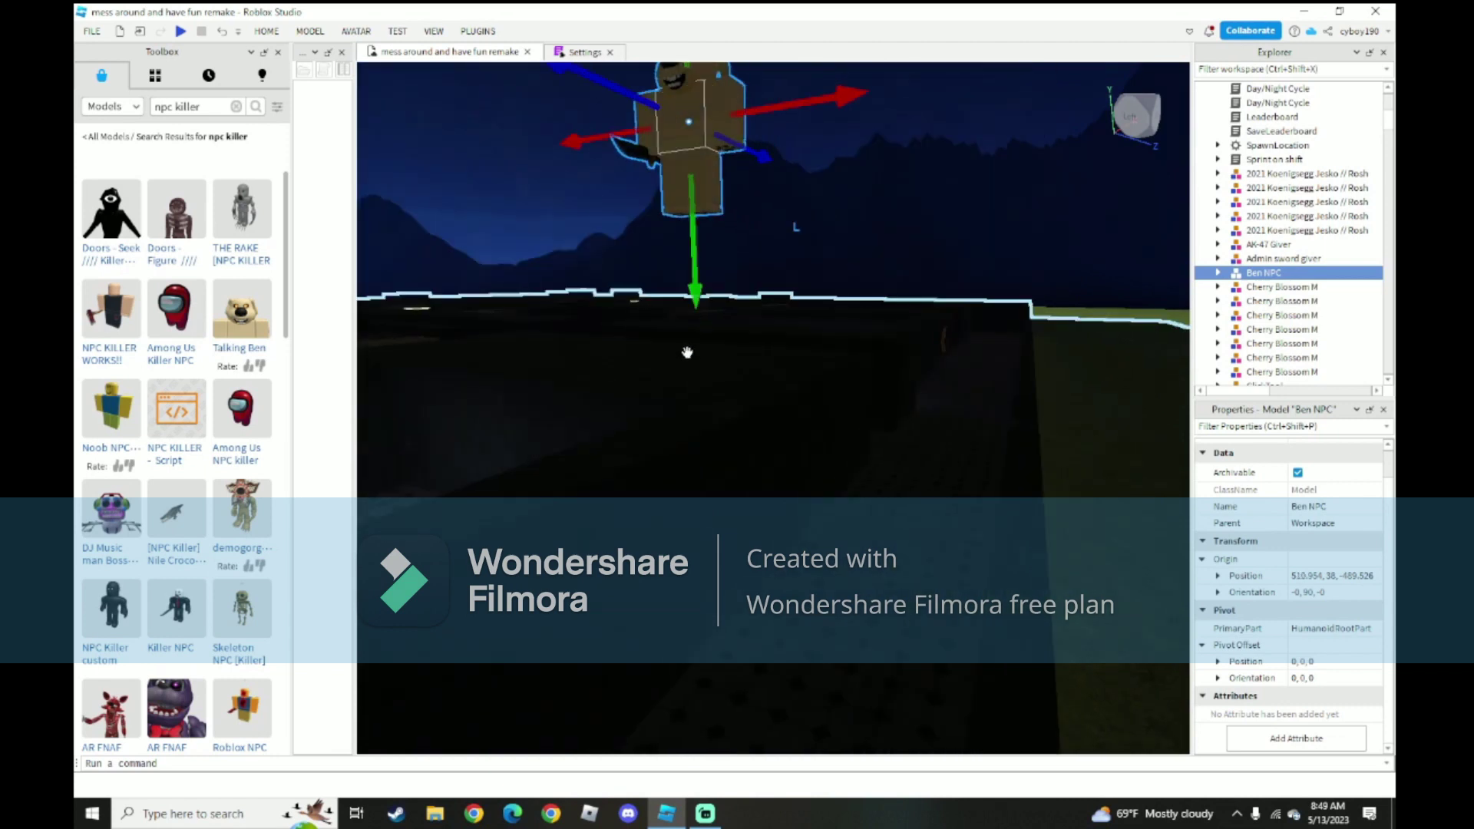
- Move Ben NPC over the black building to about 542 on the X axis and -736 on the Z axis
right_click_drag(687, 352, 687, 353)
key("s")
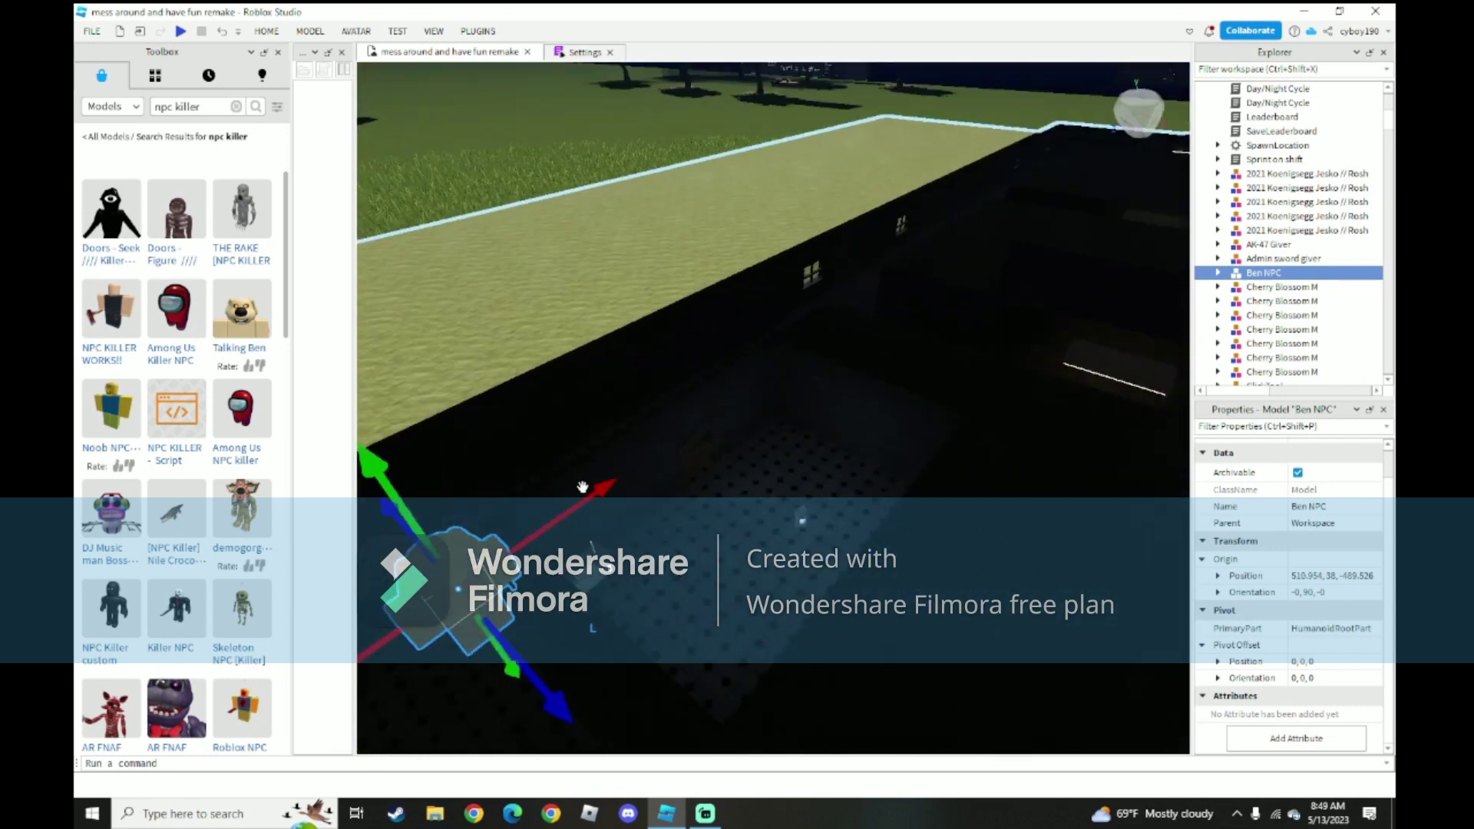
left_click_drag(1247, 151, 881, 333)
right_click_drag(881, 334, 978, 401)
right_click_drag(1015, 195, 971, 174)
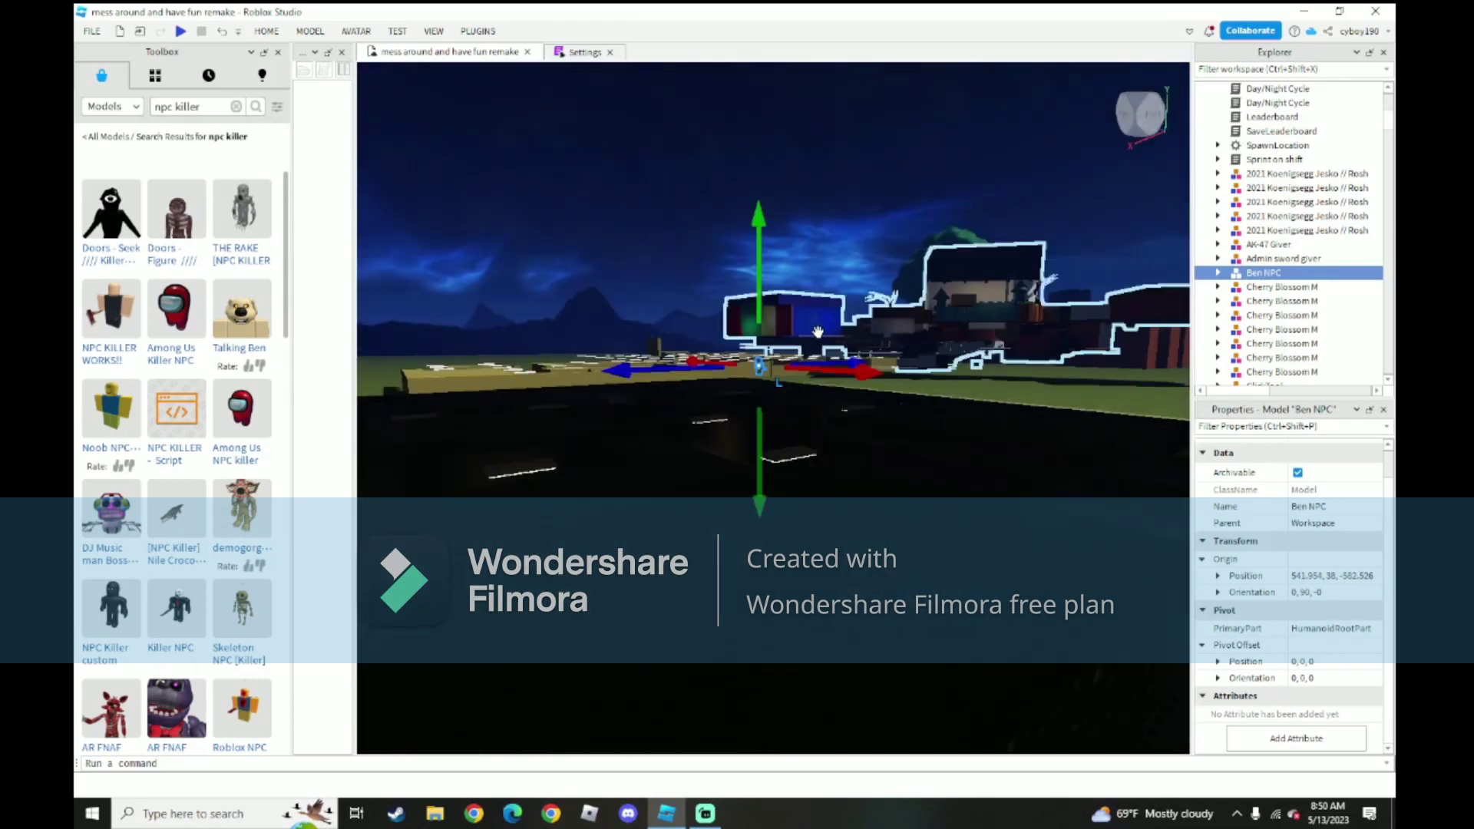
right_click_drag(901, 386, 938, 398)
left_click_drag(937, 398, 903, 396)
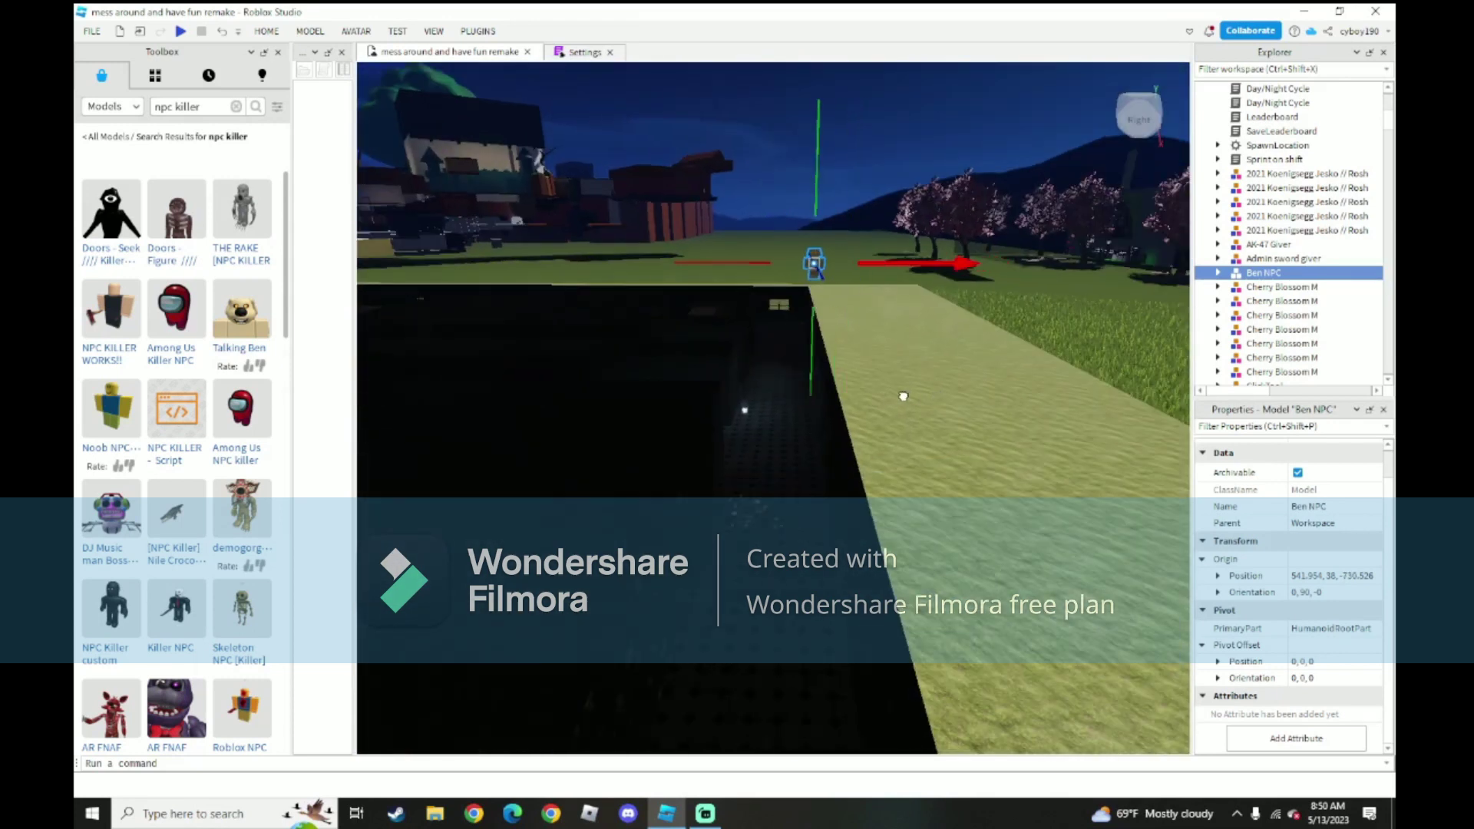
- Move Ben NPC along the X axis to about 674 and lower it inside the roofless dark building
left_click_drag(743, 391, 739, 456)
left_click_drag(715, 506, 676, 702)
right_click_drag(830, 438, 803, 415)
key("a")
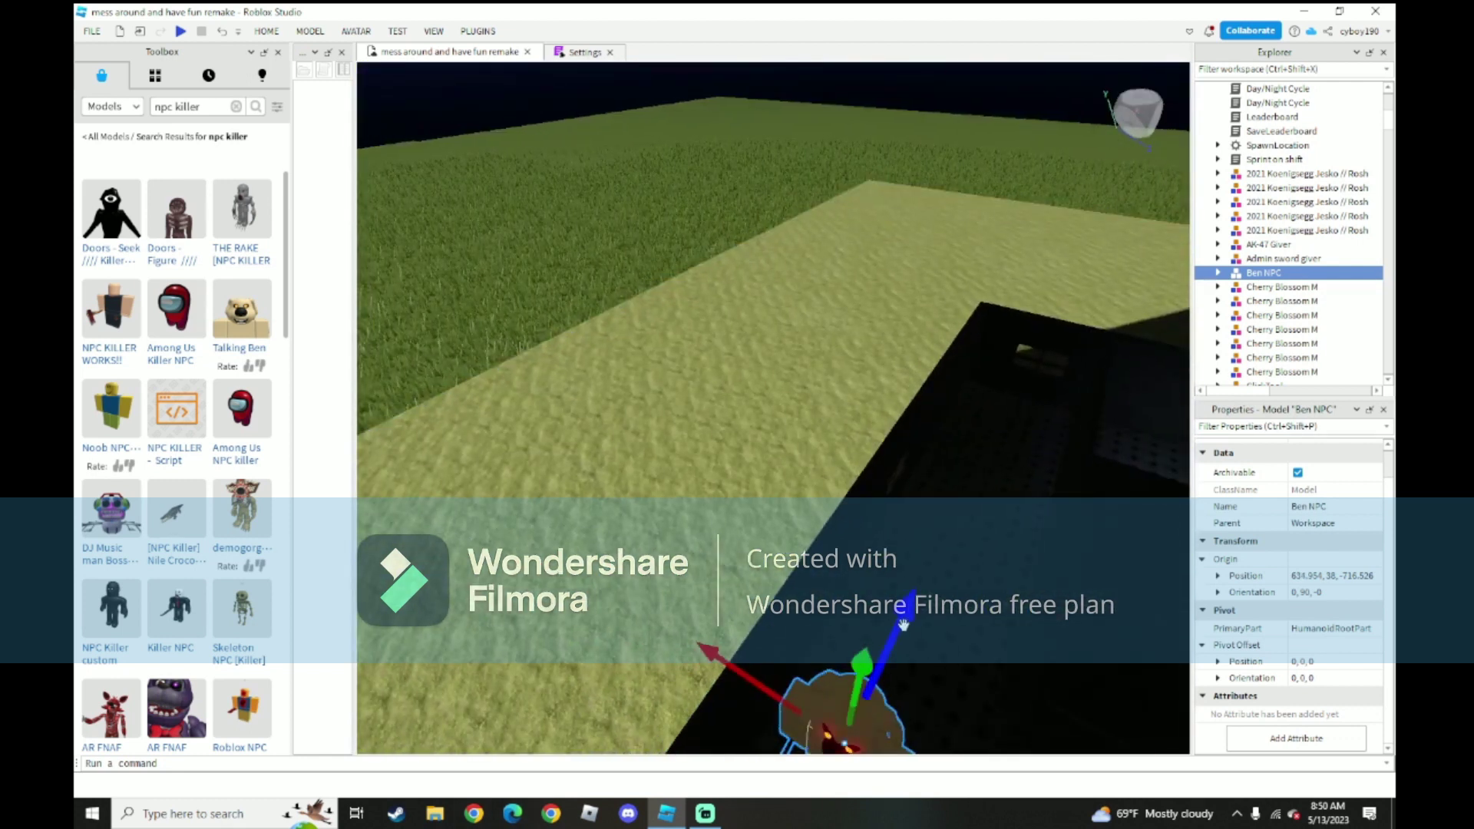
left_click_drag(904, 625, 1027, 423)
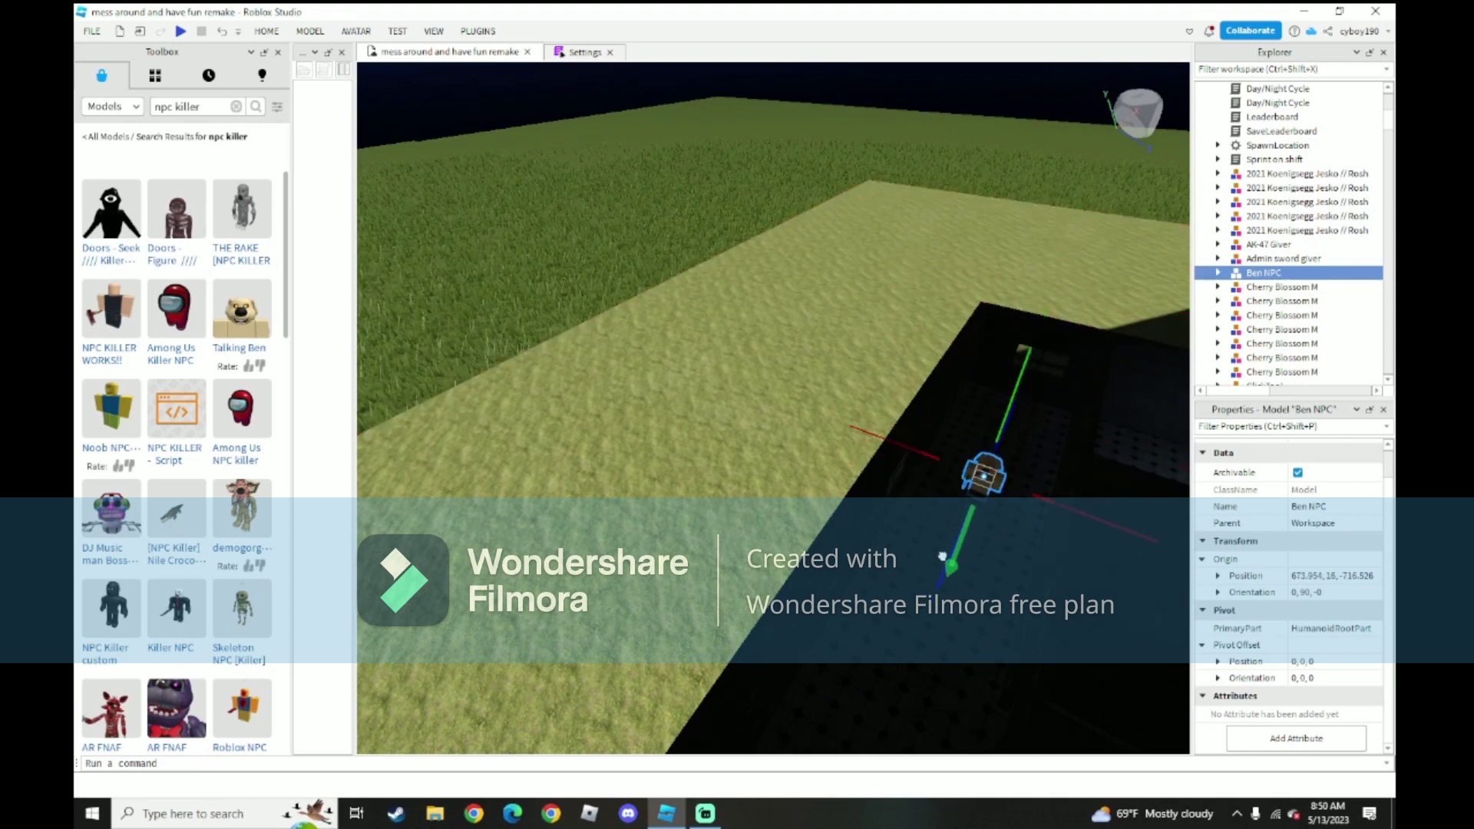
- Place Ben NPC on the tiled floor near the building's end wall, at about X 694 and a height of 17
right_click_drag(1014, 426, 838, 470)
key("a")
left_click_drag(843, 407, 827, 390)
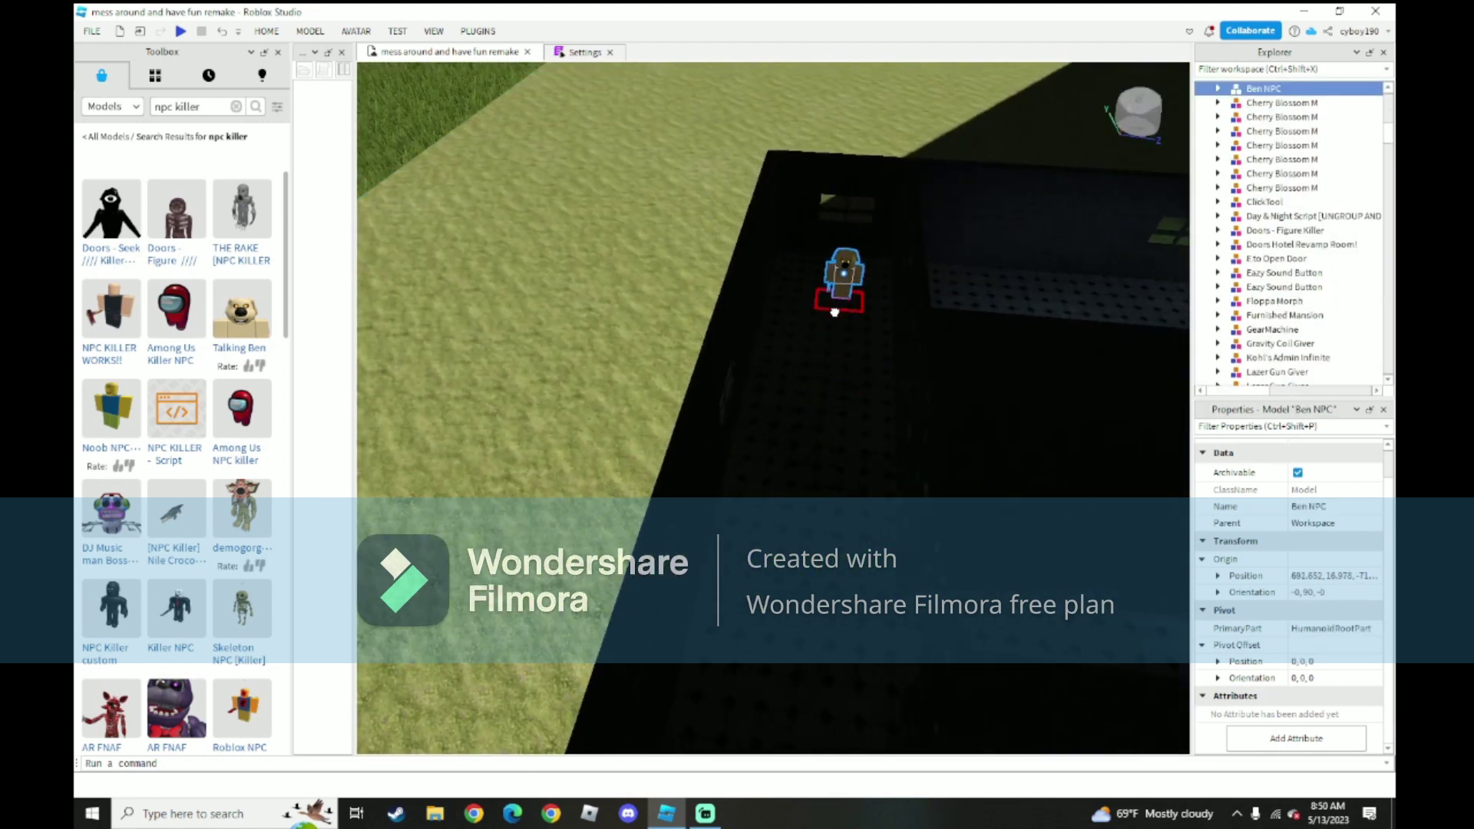
mouse_move(831, 305)
right_mouse_down()
mouse_move(848, 306)
mouse_move(842, 293)
right_mouse_up()
key("w")
key("w")
key("w")
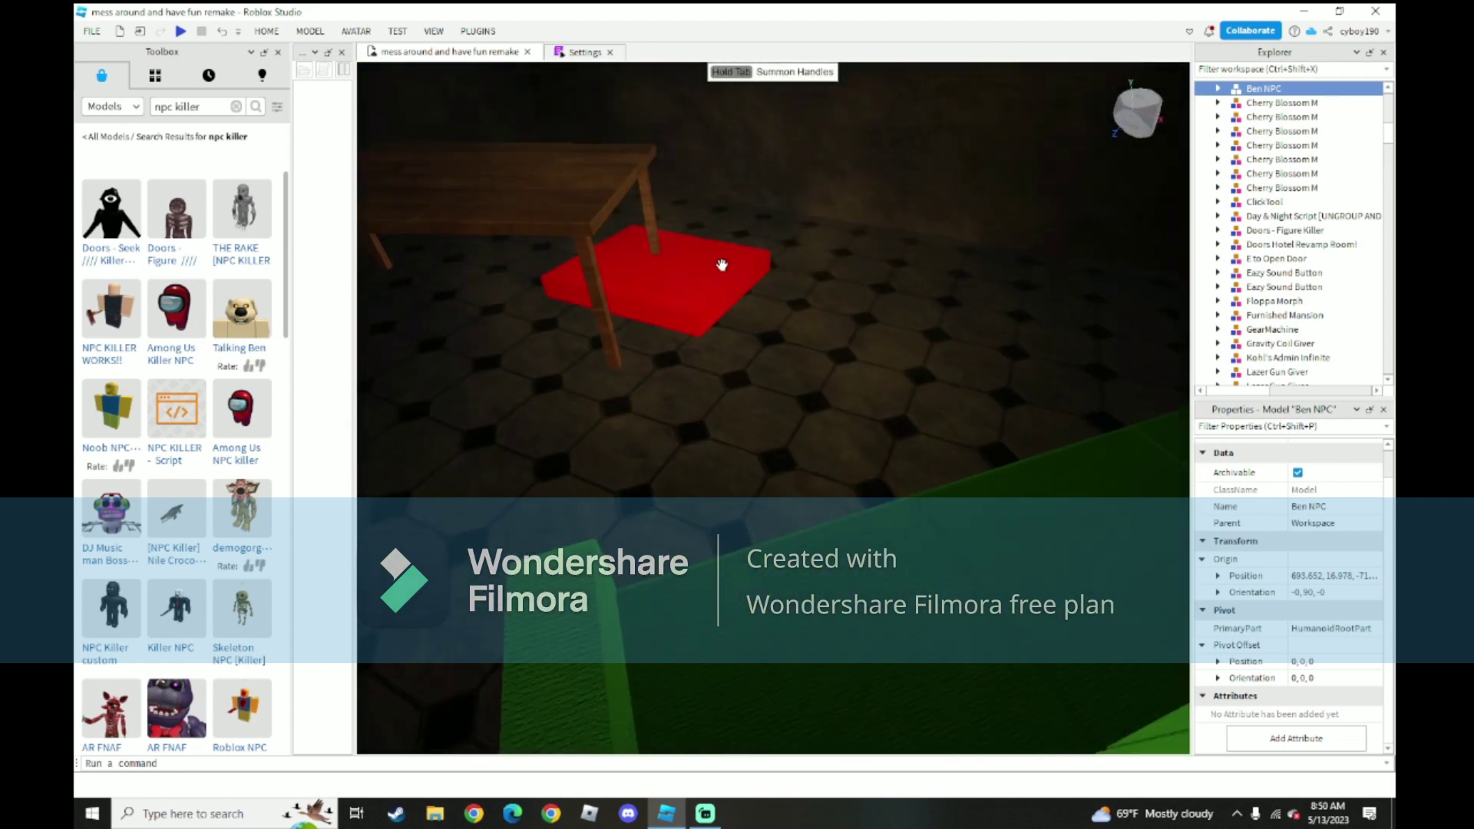
left_click(253, 30)
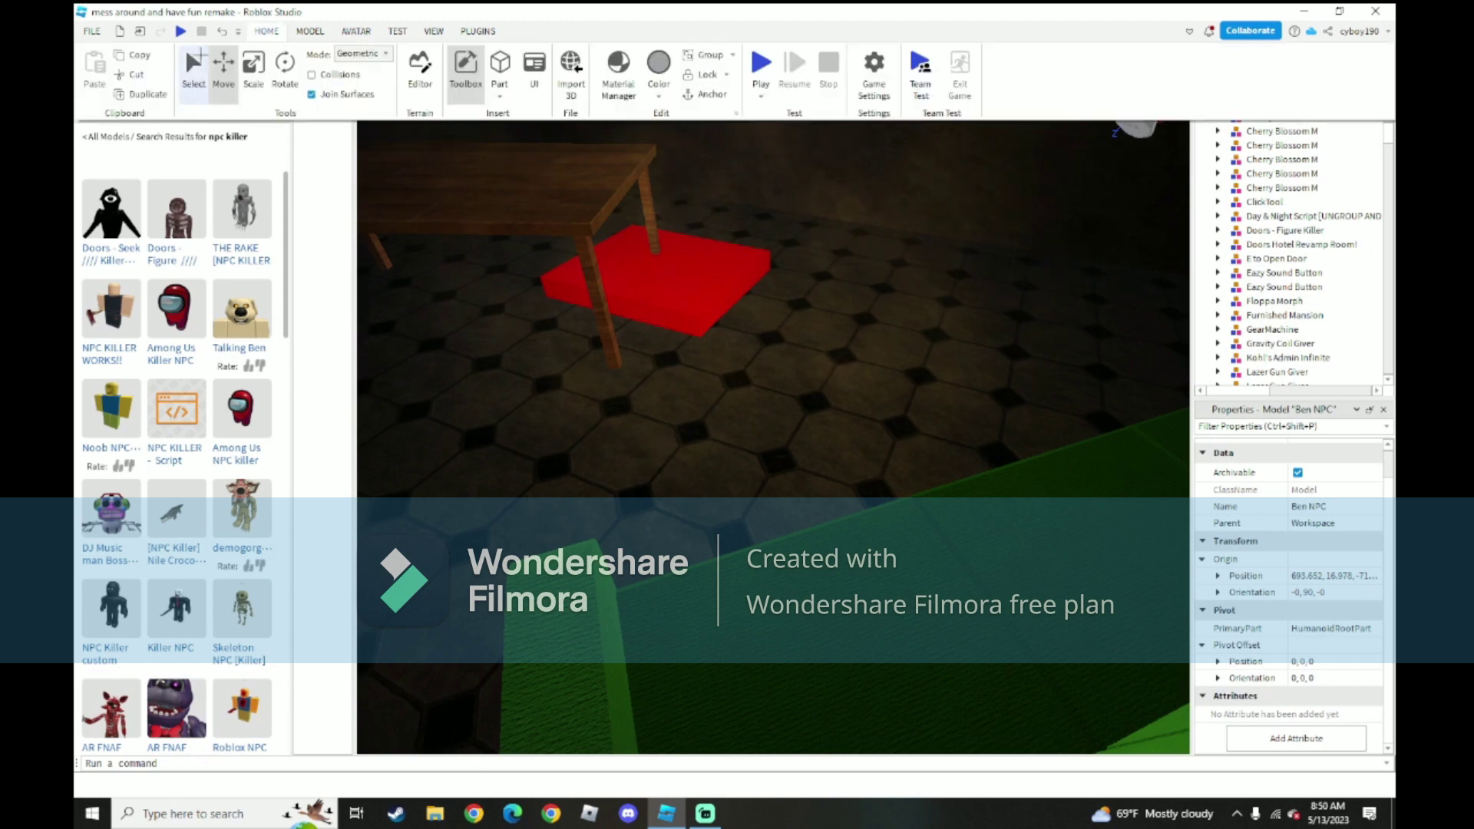
left_click(691, 278)
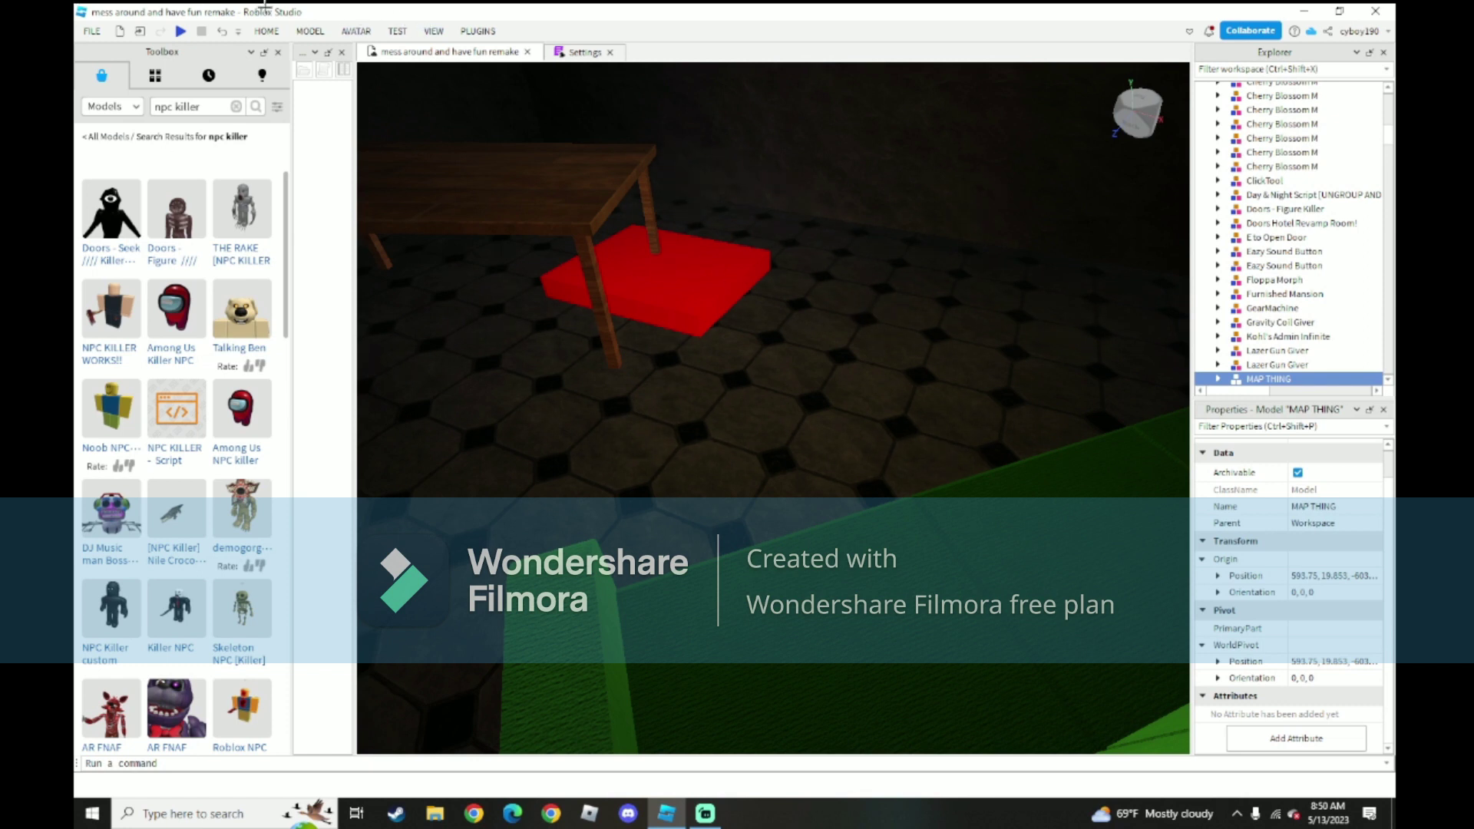
left_click(265, 31)
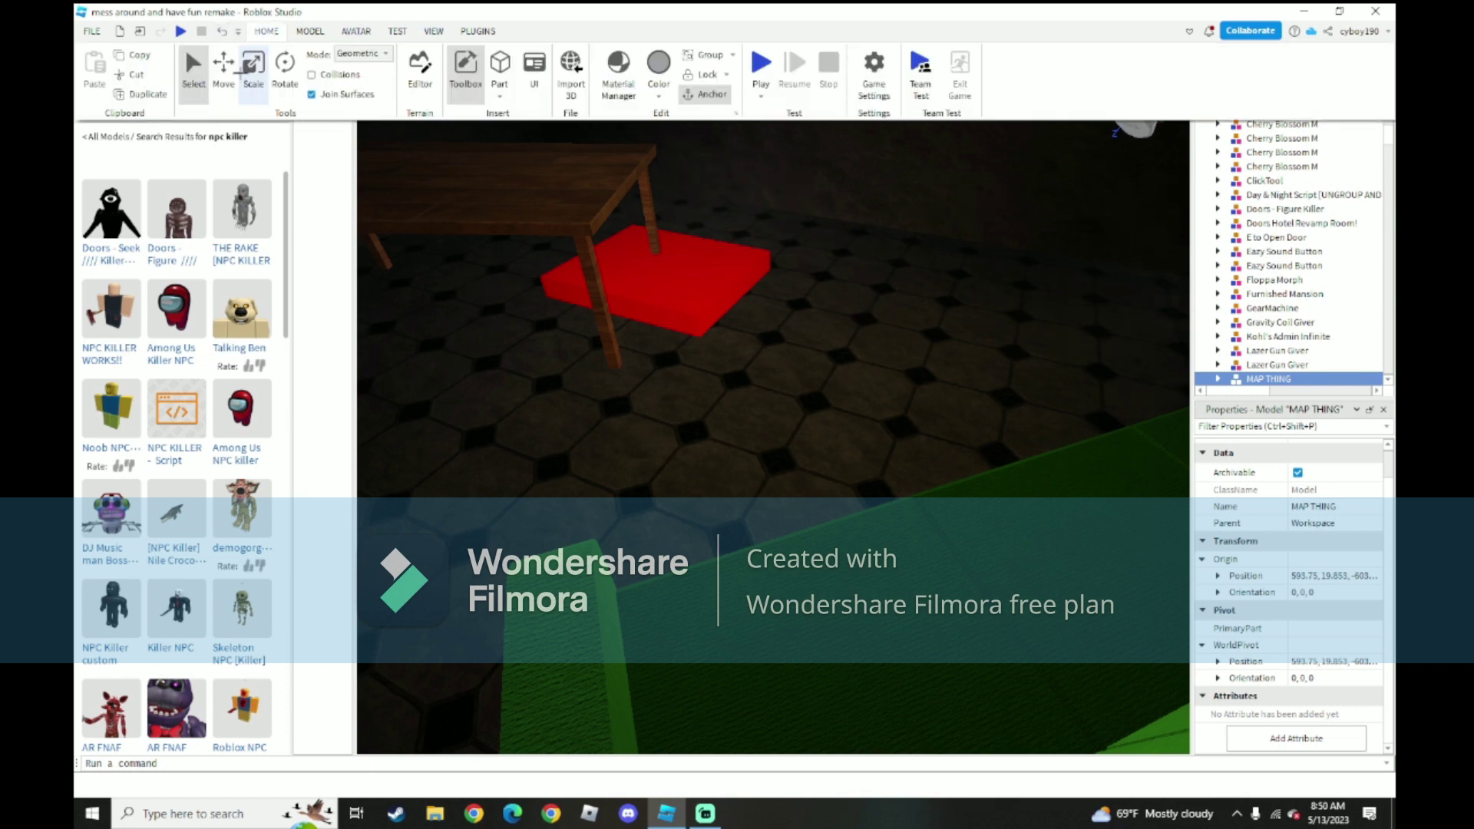
right_click_drag(761, 342, 881, 330)
key("w")
key("w")
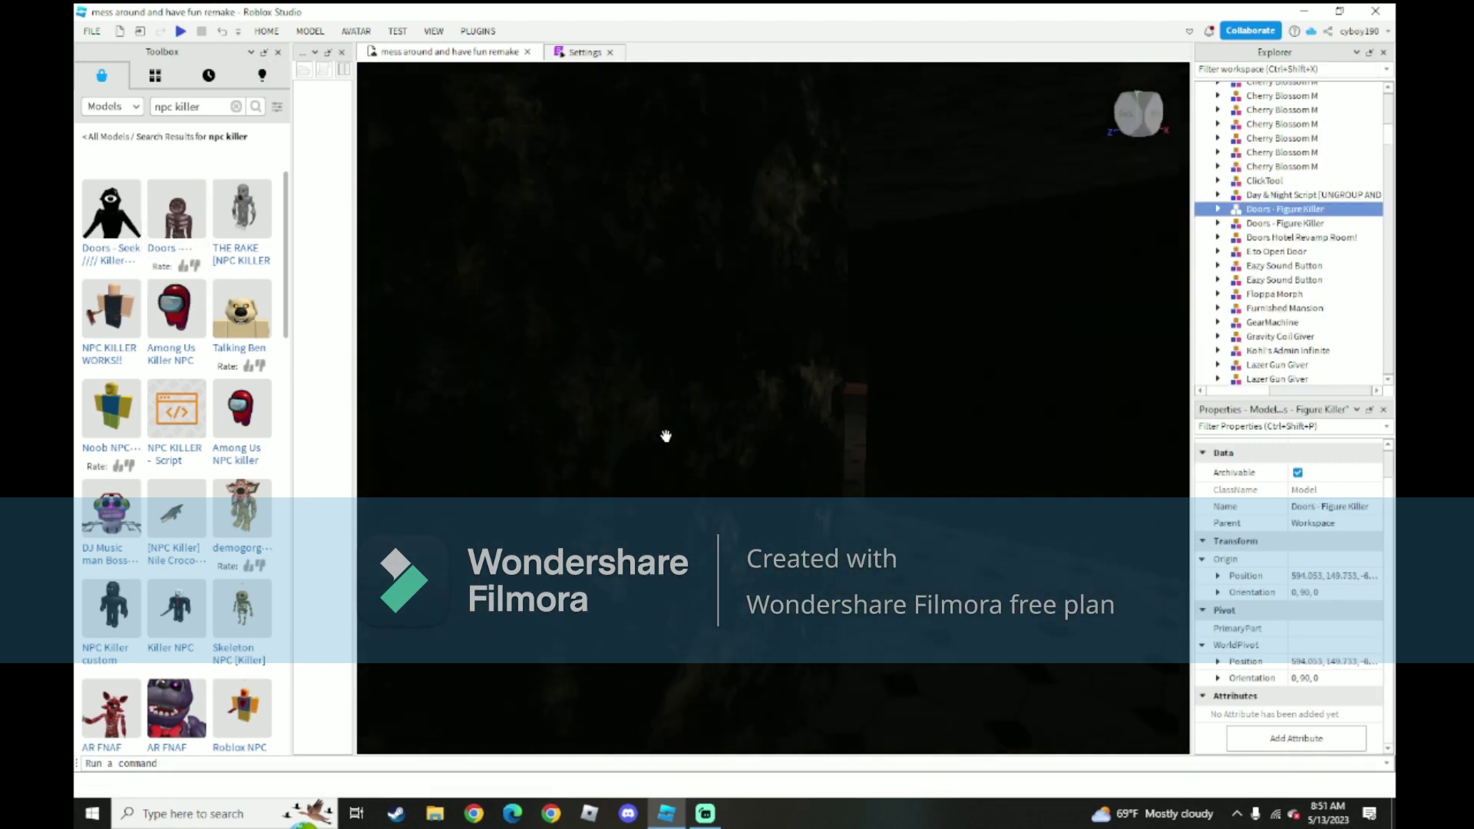
- Delete the extra Doors - Figure Killer model standing on the building's roof
right_click_drag(665, 434, 661, 436)
right_click_drag(642, 181, 641, 181)
right_click_drag(803, 406, 803, 408)
key("s")
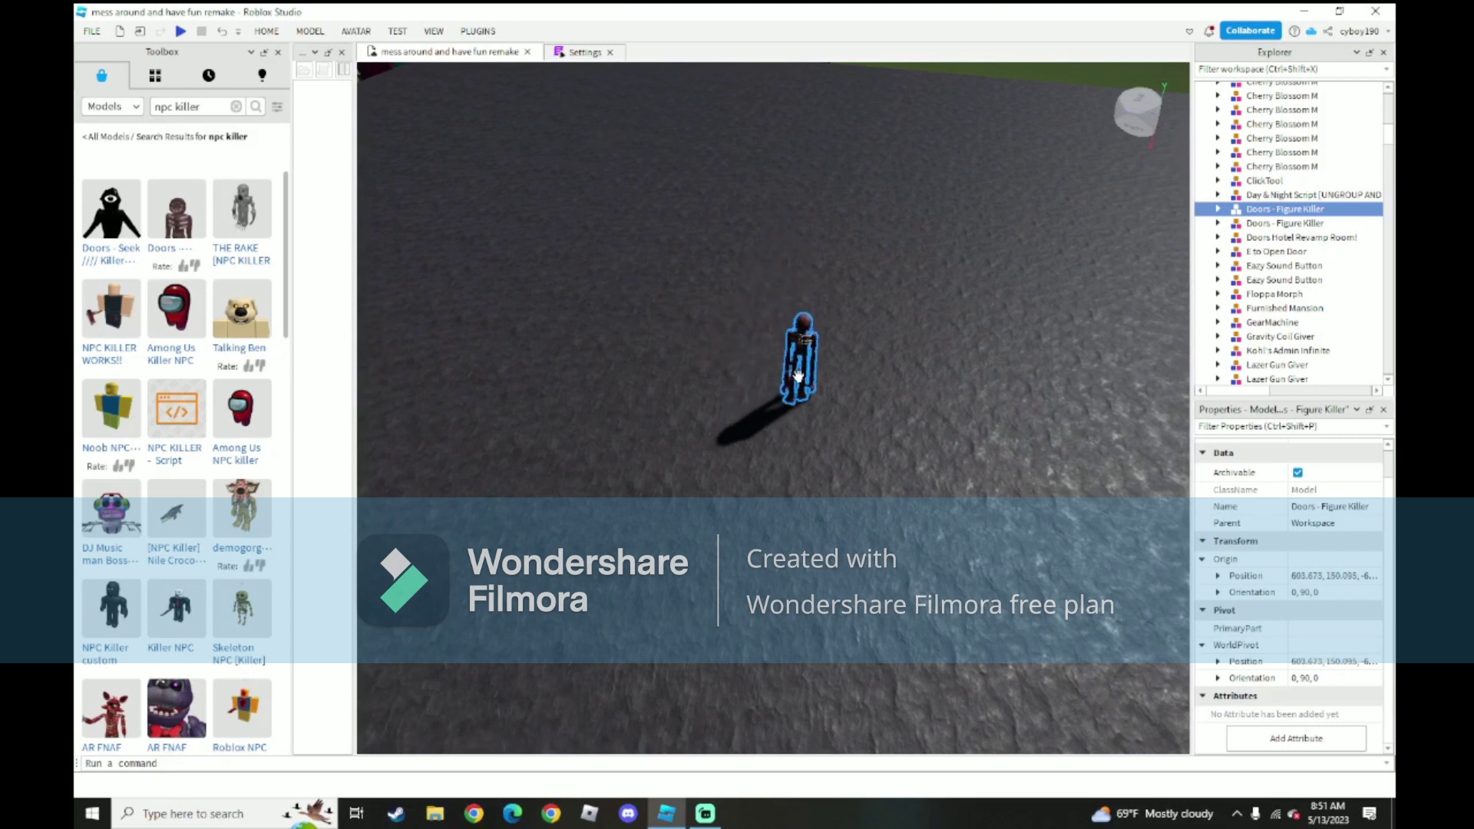
right_click(795, 369)
left_click(839, 135)
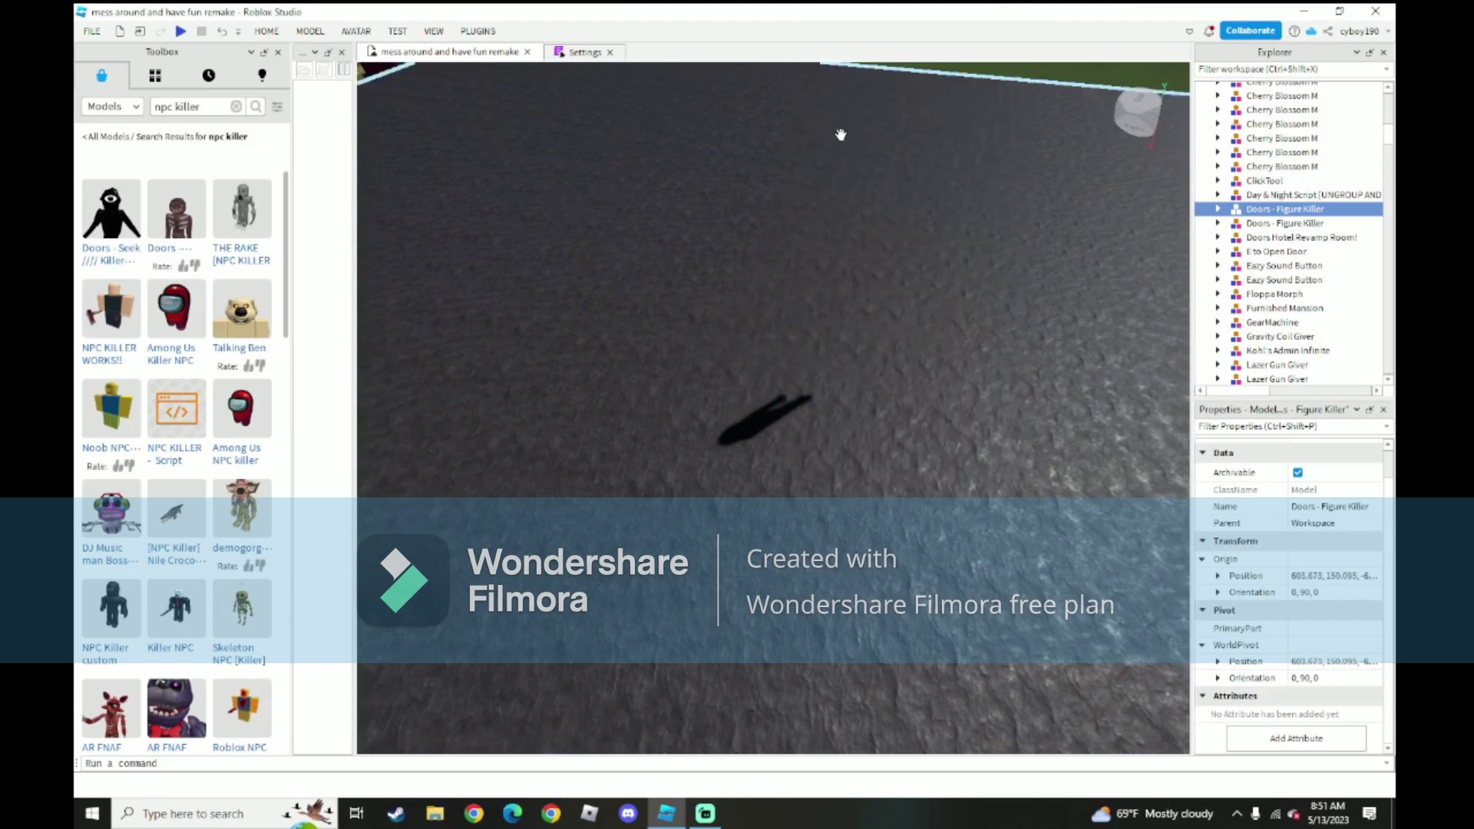
- Move the red TeleportPart2 out from under the wooden table to the open tiled floor near the wall
key("w")
right_click_drag(999, 355, 1000, 353)
key("w")
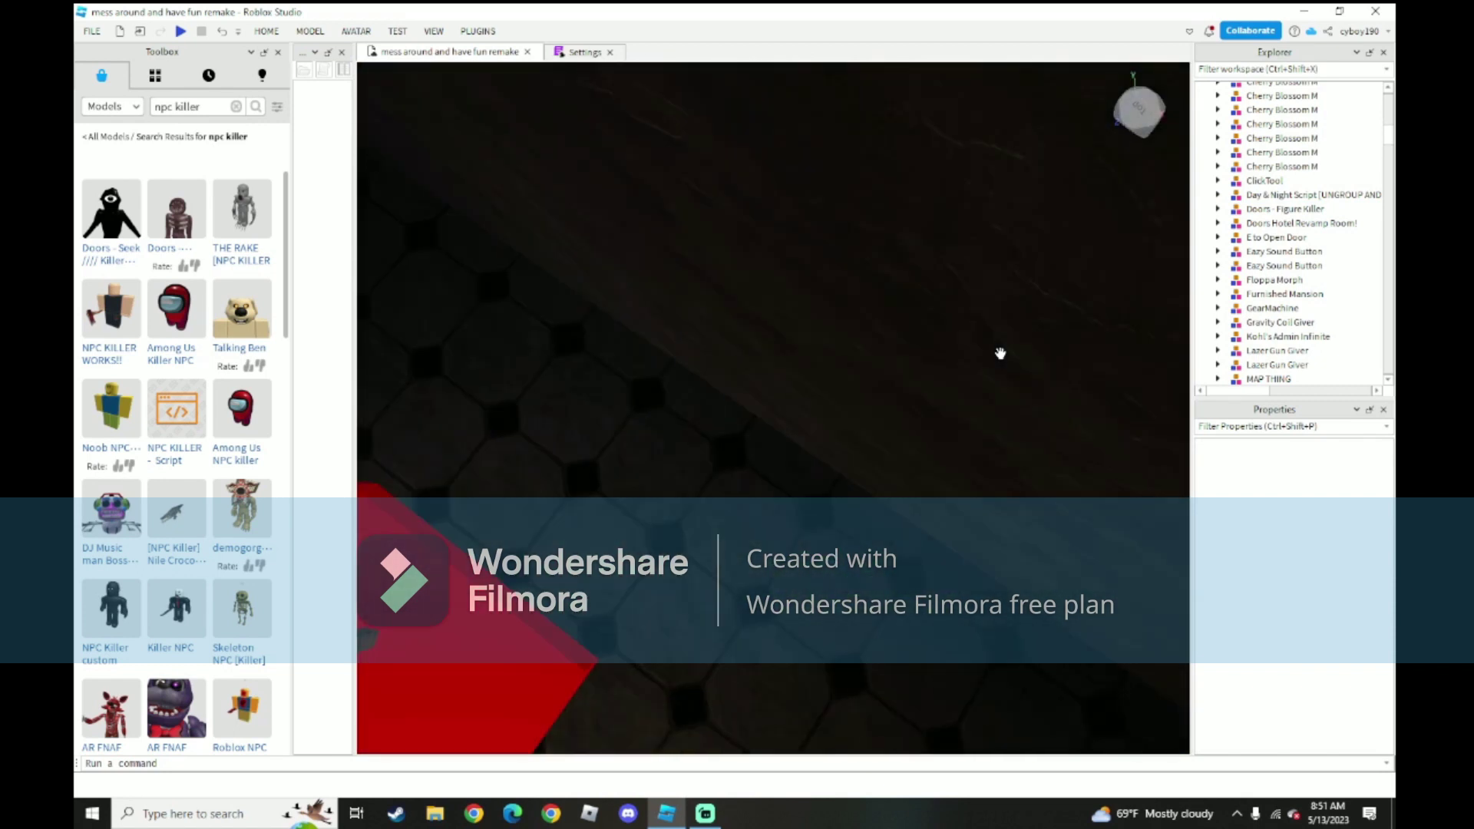
right_click_drag(985, 646, 985, 646)
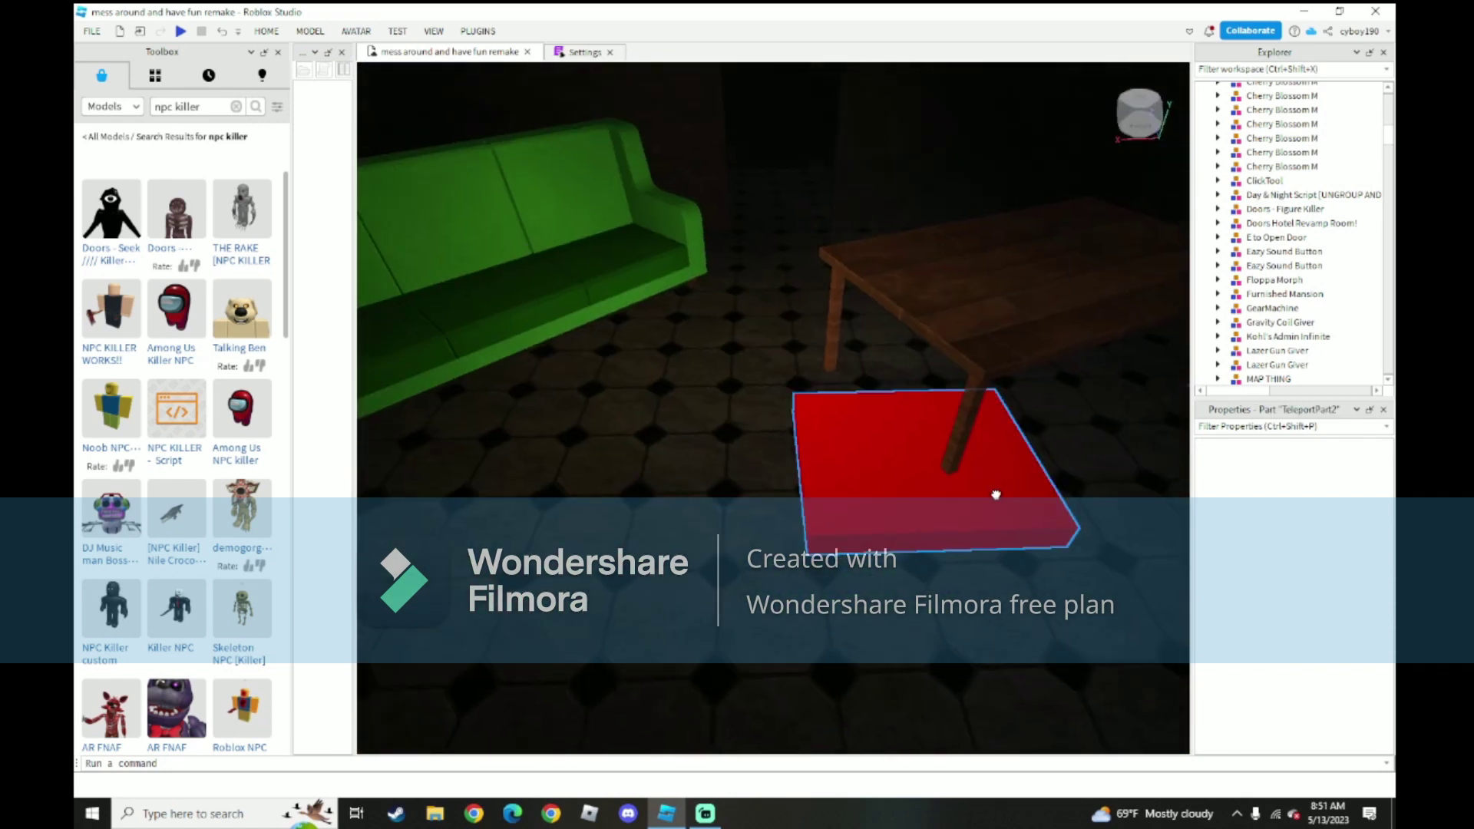
left_click_drag(995, 495, 822, 612)
right_click_drag(822, 612, 790, 629)
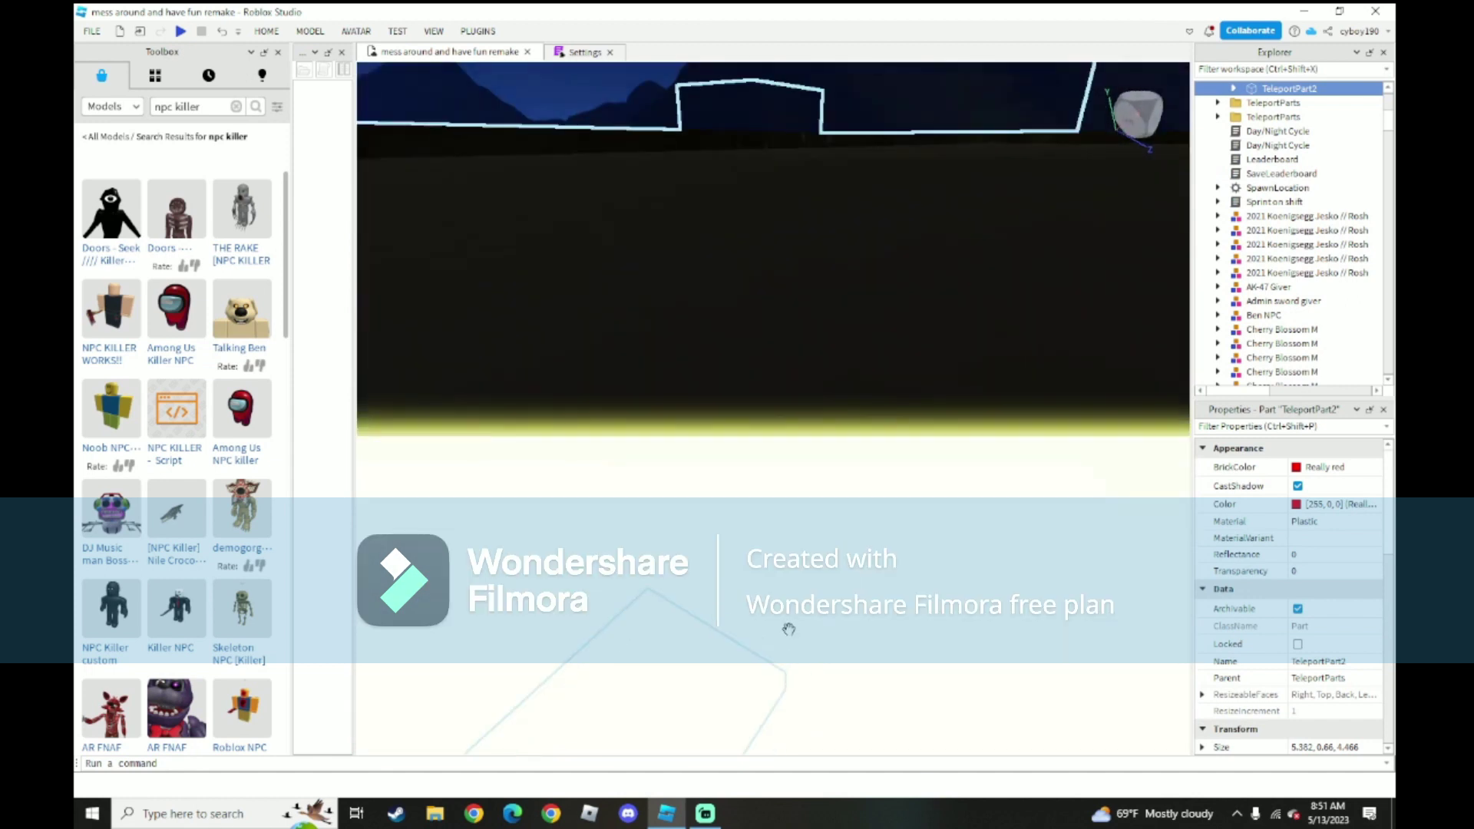
scroll(789, 629, "down", 5)
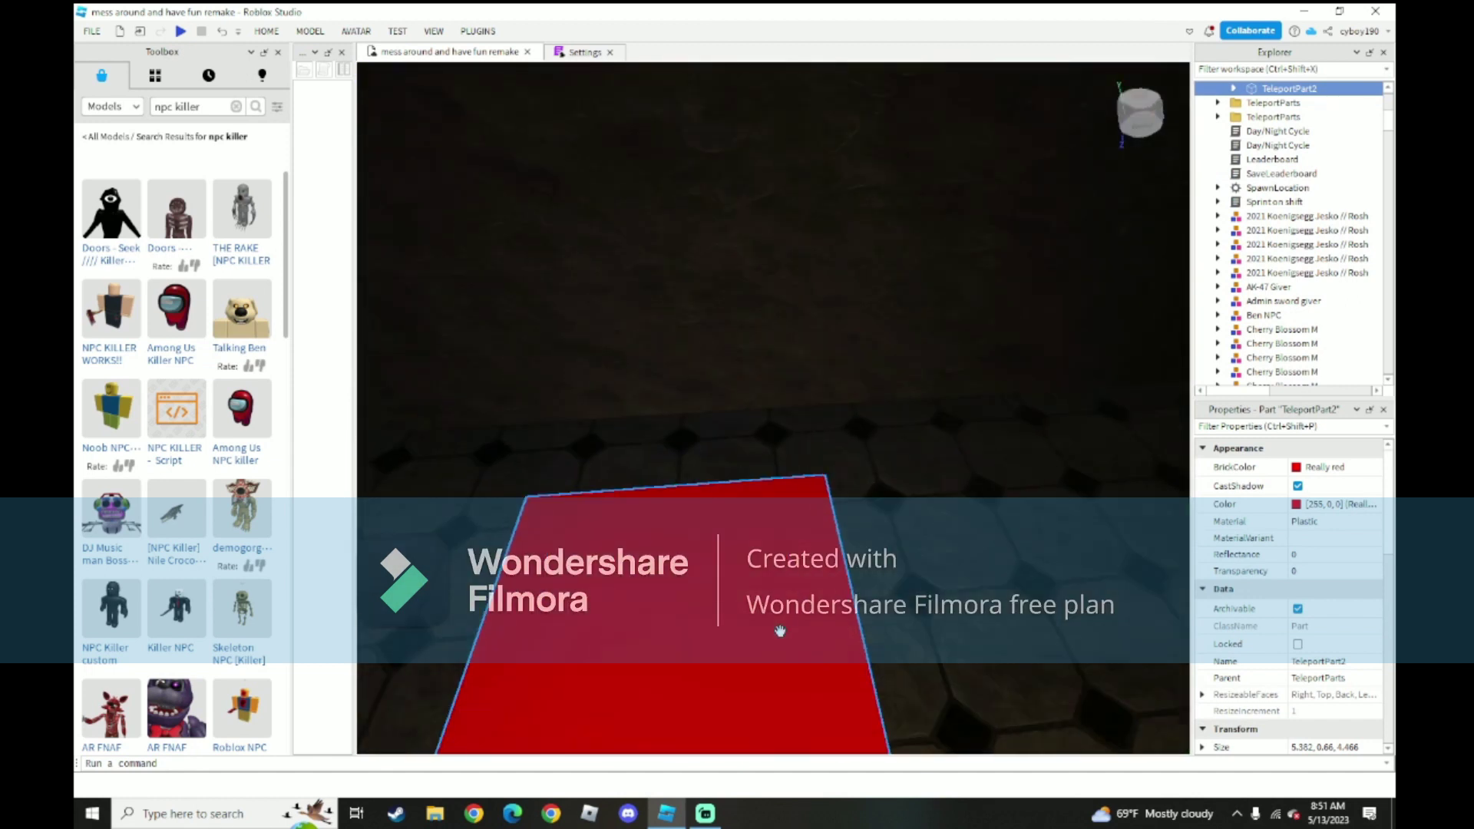
left_click(266, 31)
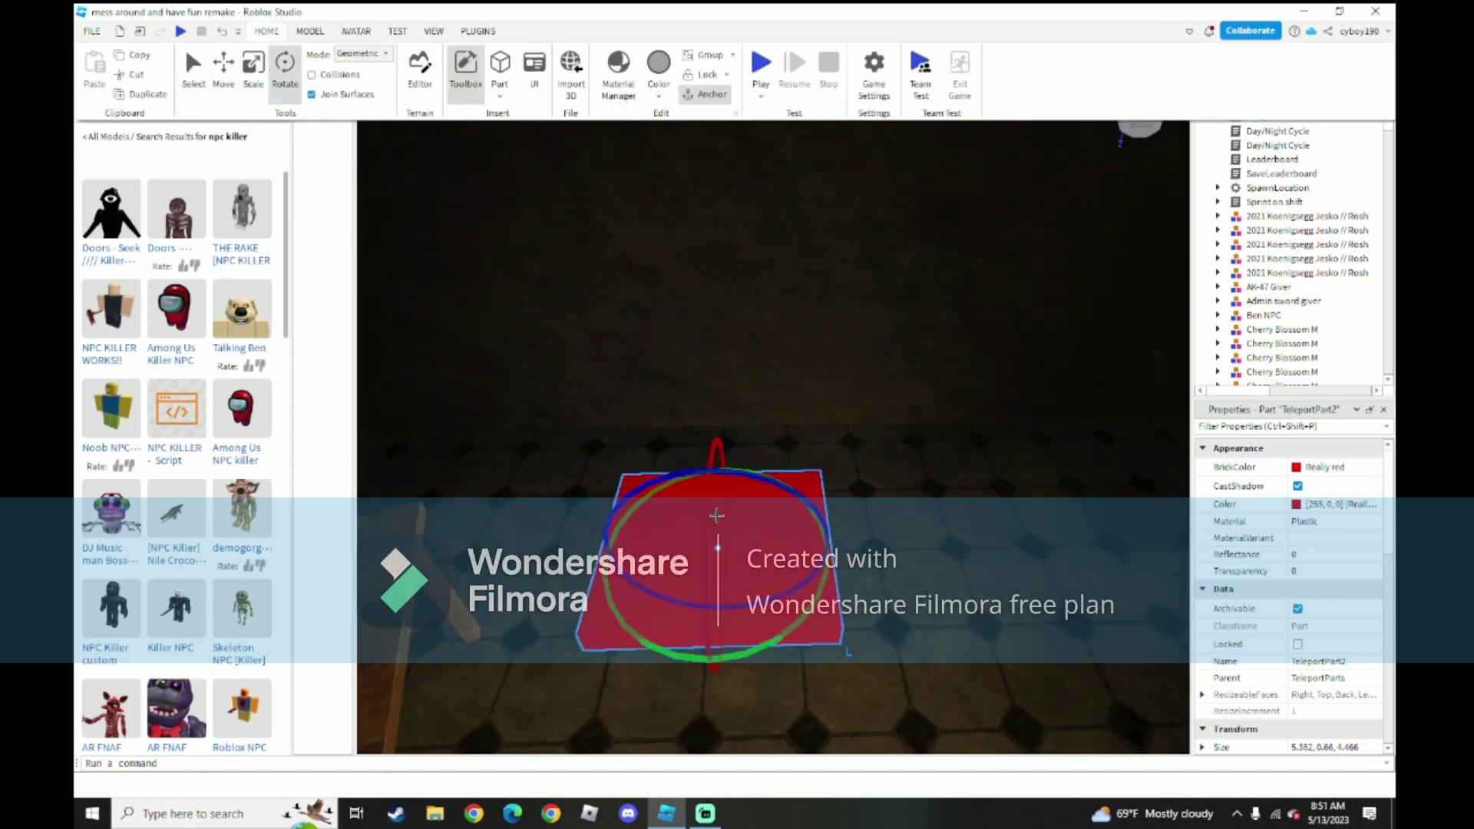
left_click_drag(701, 535, 745, 416)
right_click_drag(892, 495, 889, 484)
right_click_drag(813, 438, 812, 438)
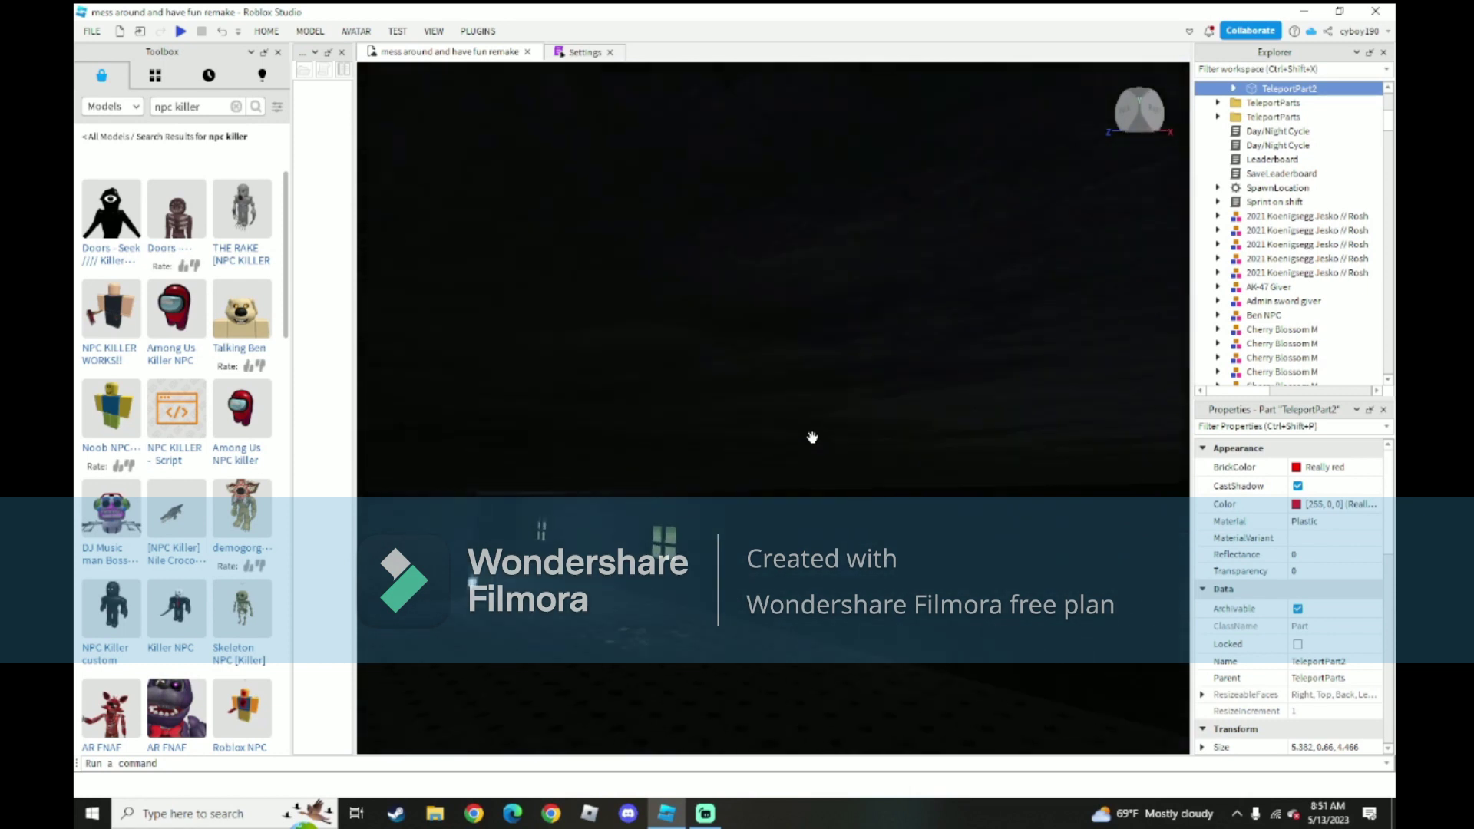
- Deselect the teleport part, return to the cherry trees outside and clear the npc killer model search
right_click_drag(812, 437, 812, 438)
left_click(843, 531)
right_click_drag(842, 531, 893, 538)
key("w")
key("w")
key("s")
key("w")
key("w")
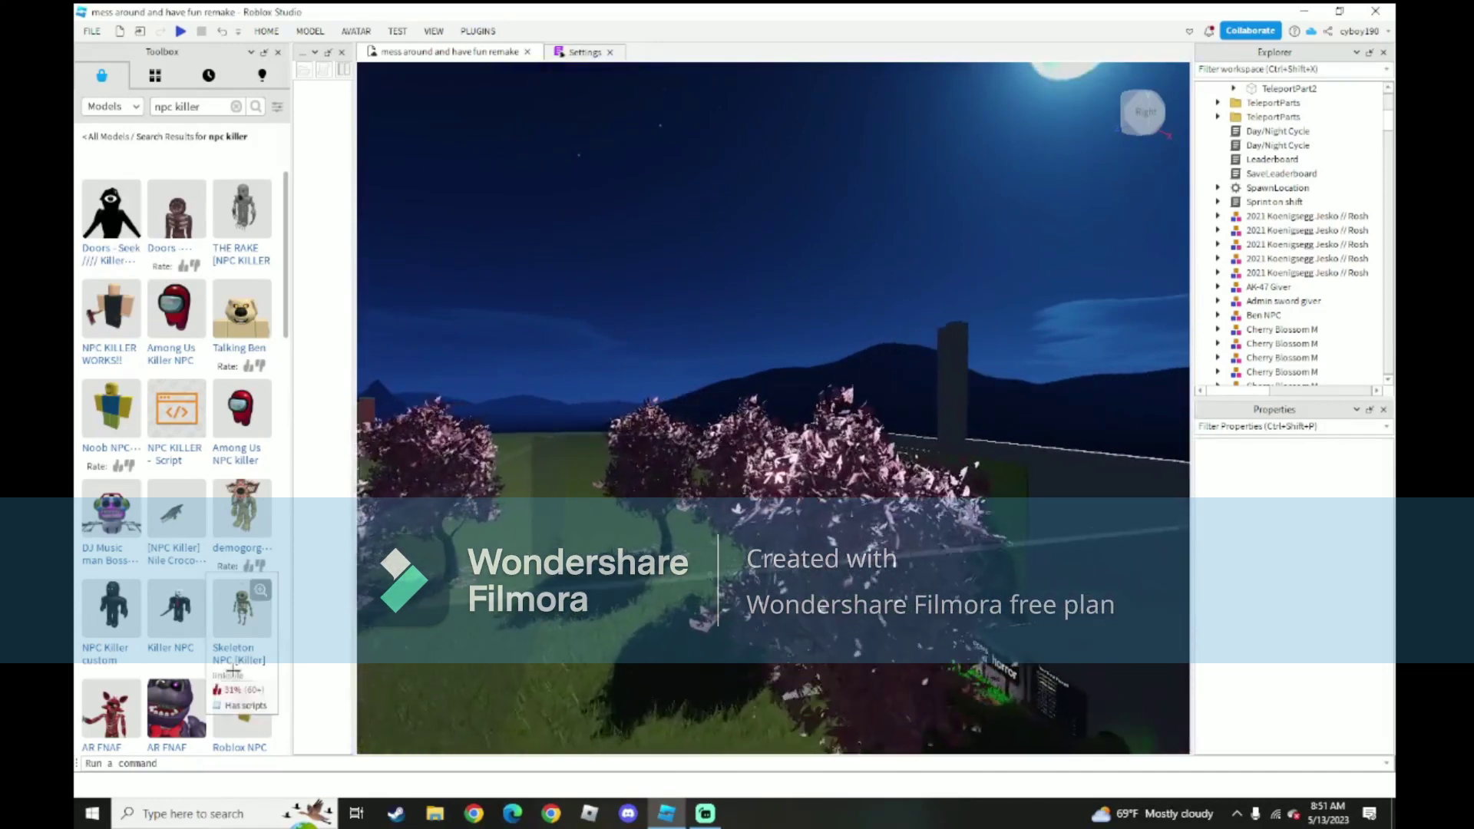
scroll(222, 649, "down", 3)
left_click(237, 106)
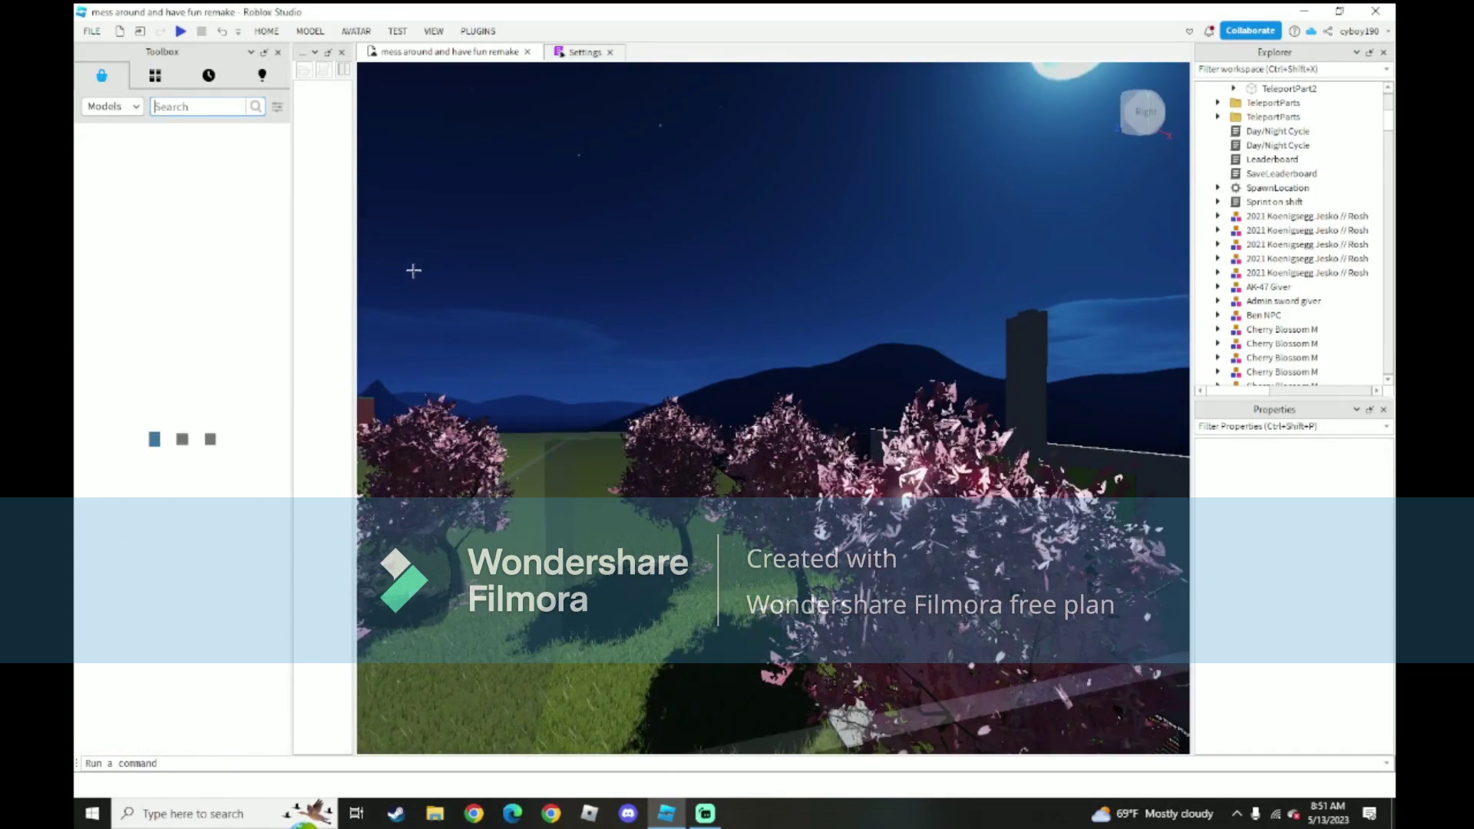
- Select the SIGN text label inside the SurfaceGui of the message-of-the-day sign
key("w")
right_click_drag(597, 391, 598, 390)
scroll(598, 390, "up", 10)
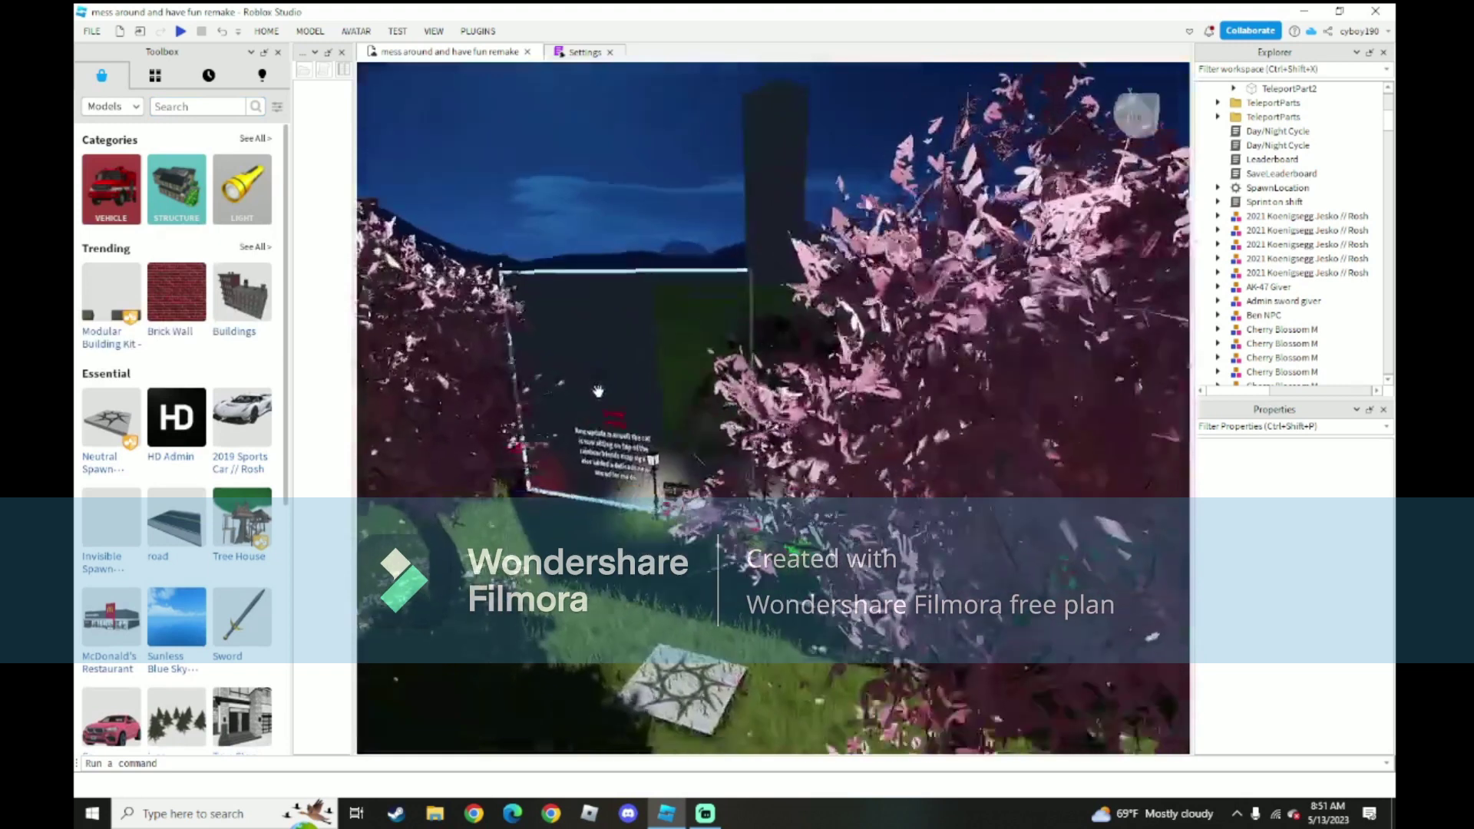
scroll(598, 390, "up", 3)
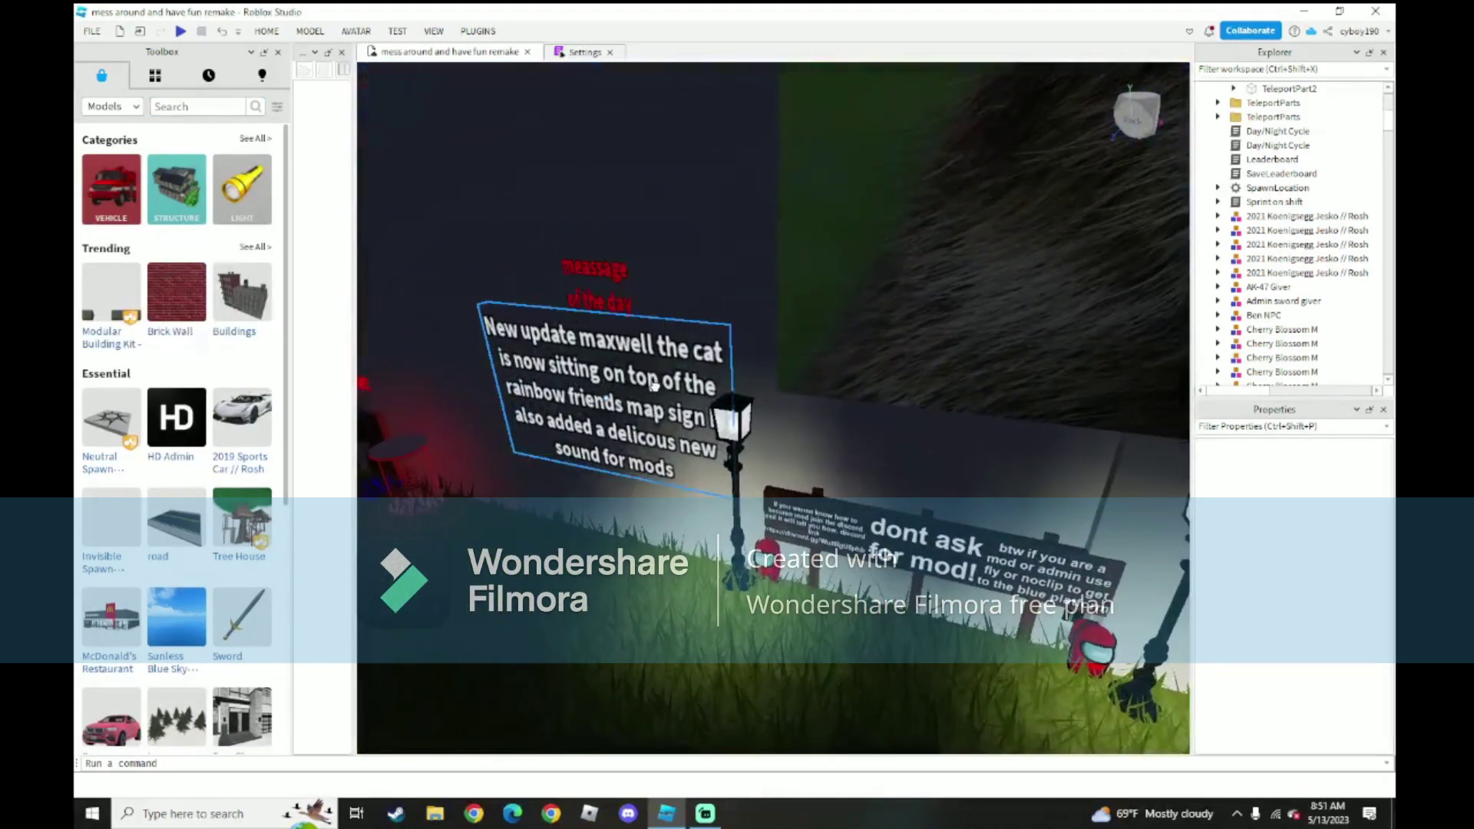
left_click(654, 384)
scroll(1228, 307, "down", 2)
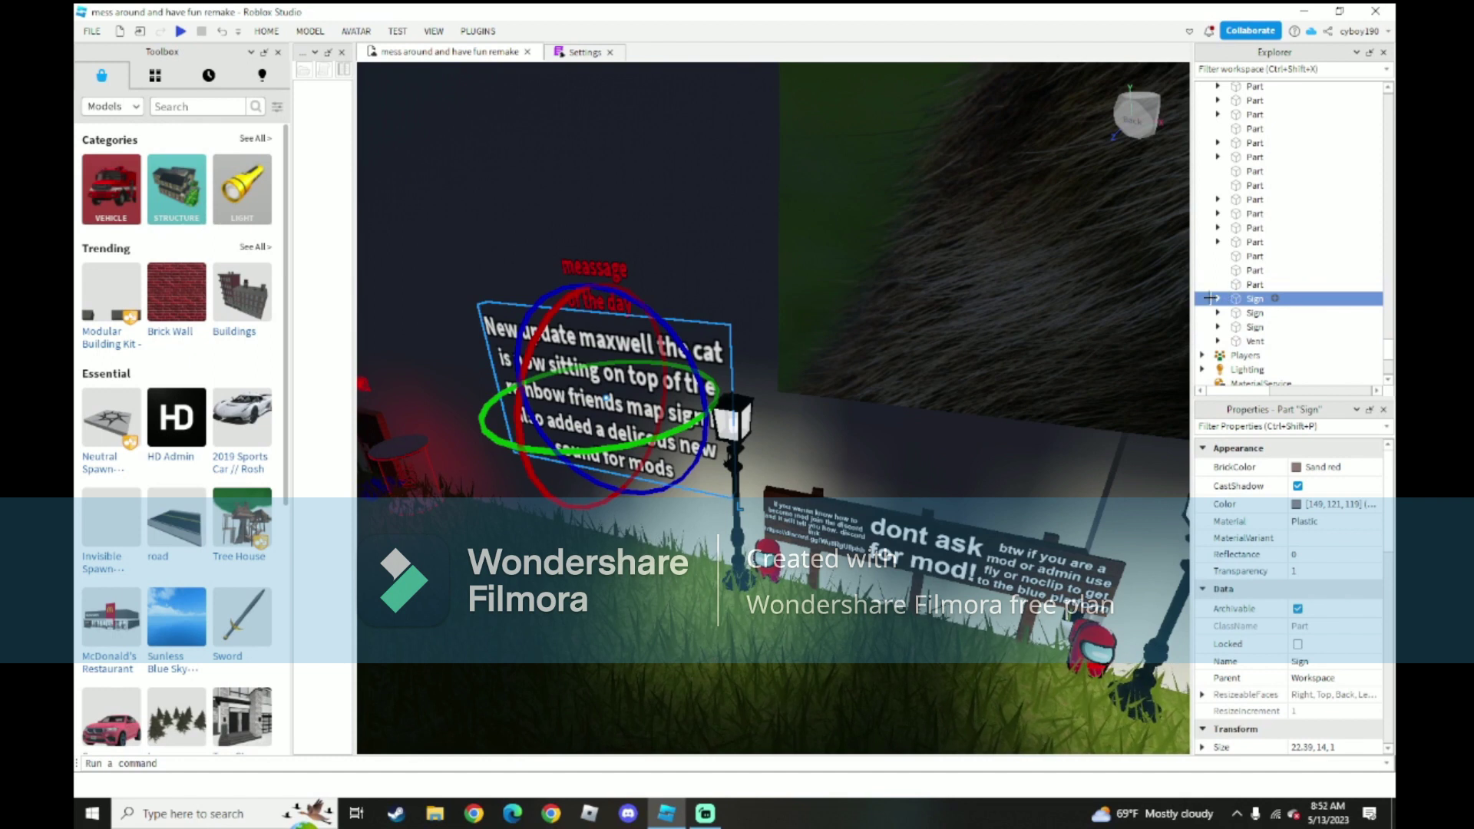
left_click(1218, 298)
left_click(1219, 327)
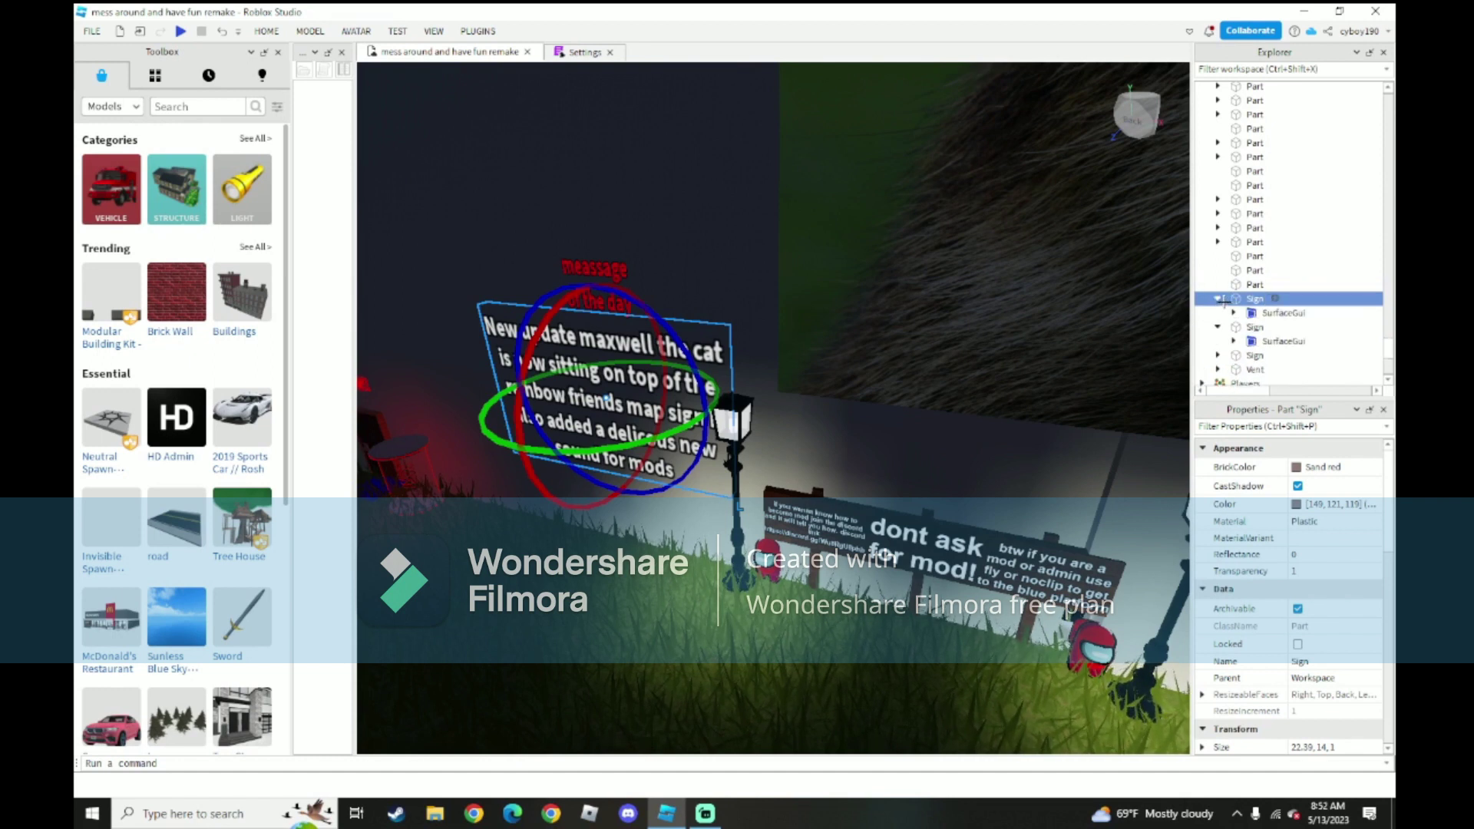
left_click(1234, 312)
left_click(1281, 327)
- Set the label's Text to "horror update. there is now a horror mode and a speed coil by pvp. also added sounds that mod can play"
scroll(1304, 614, "down", 5)
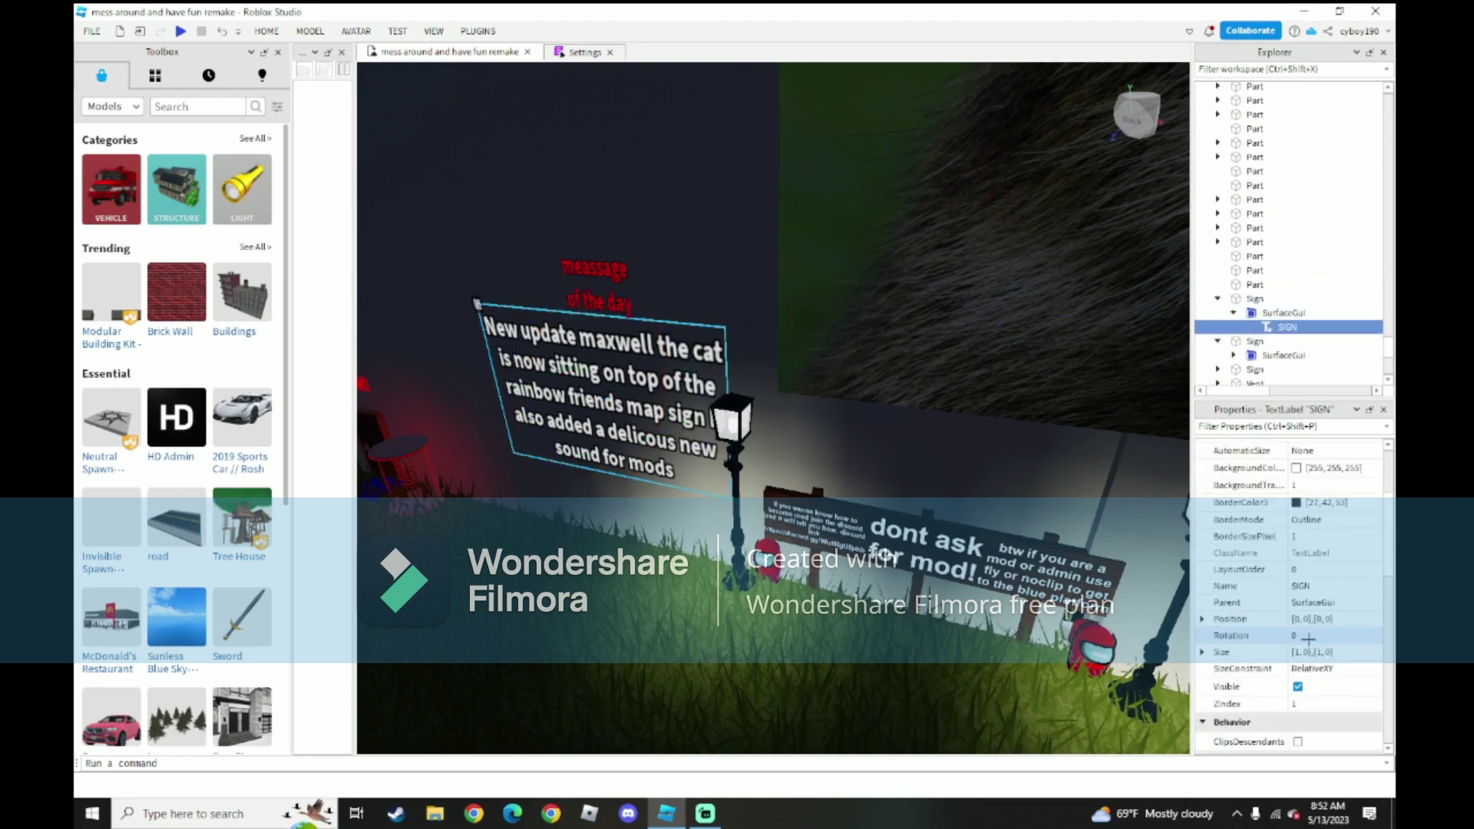
scroll(1307, 637, "down", 5)
left_click(1355, 521)
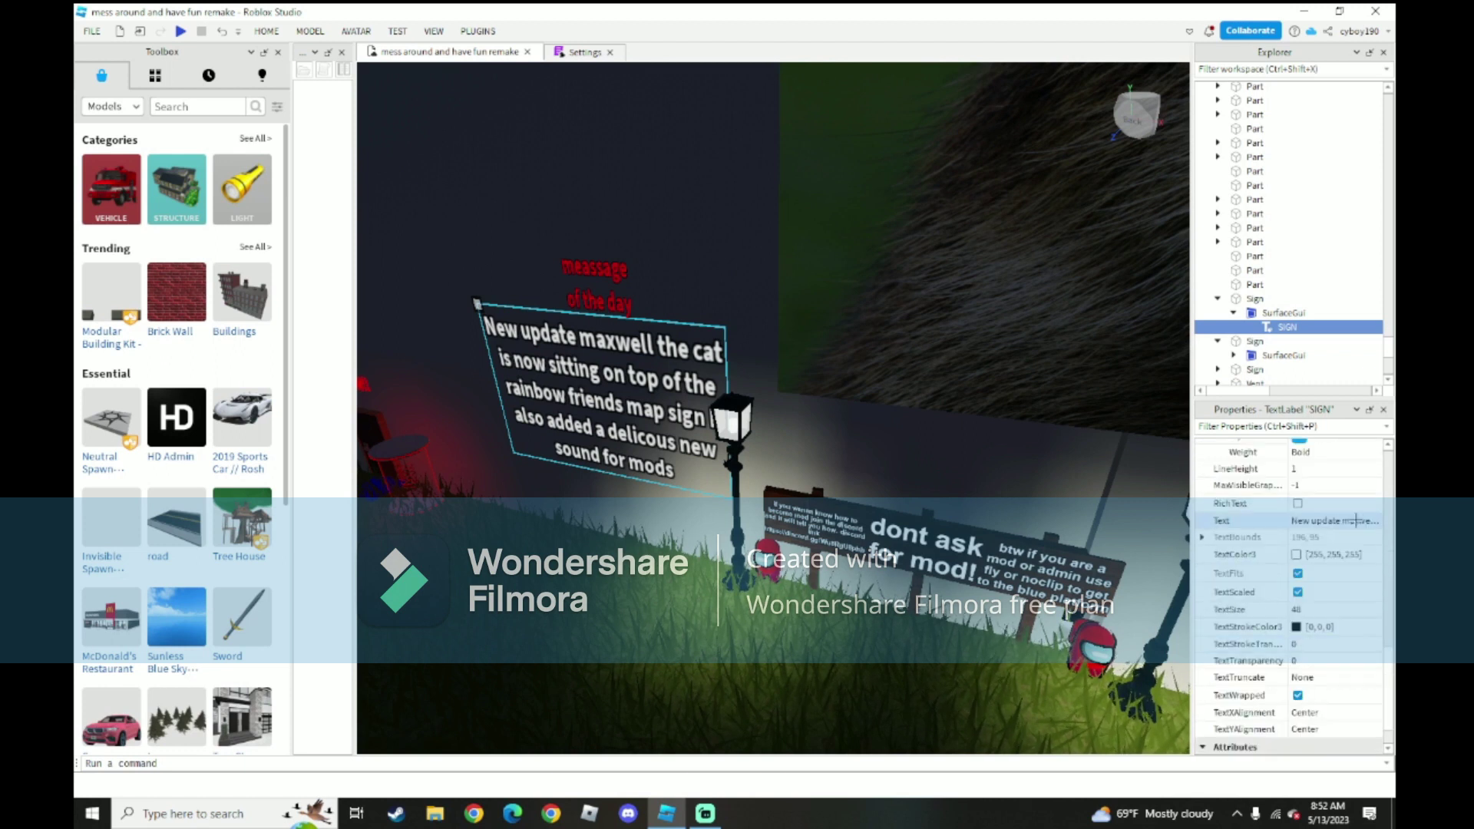
key("BackSpace")
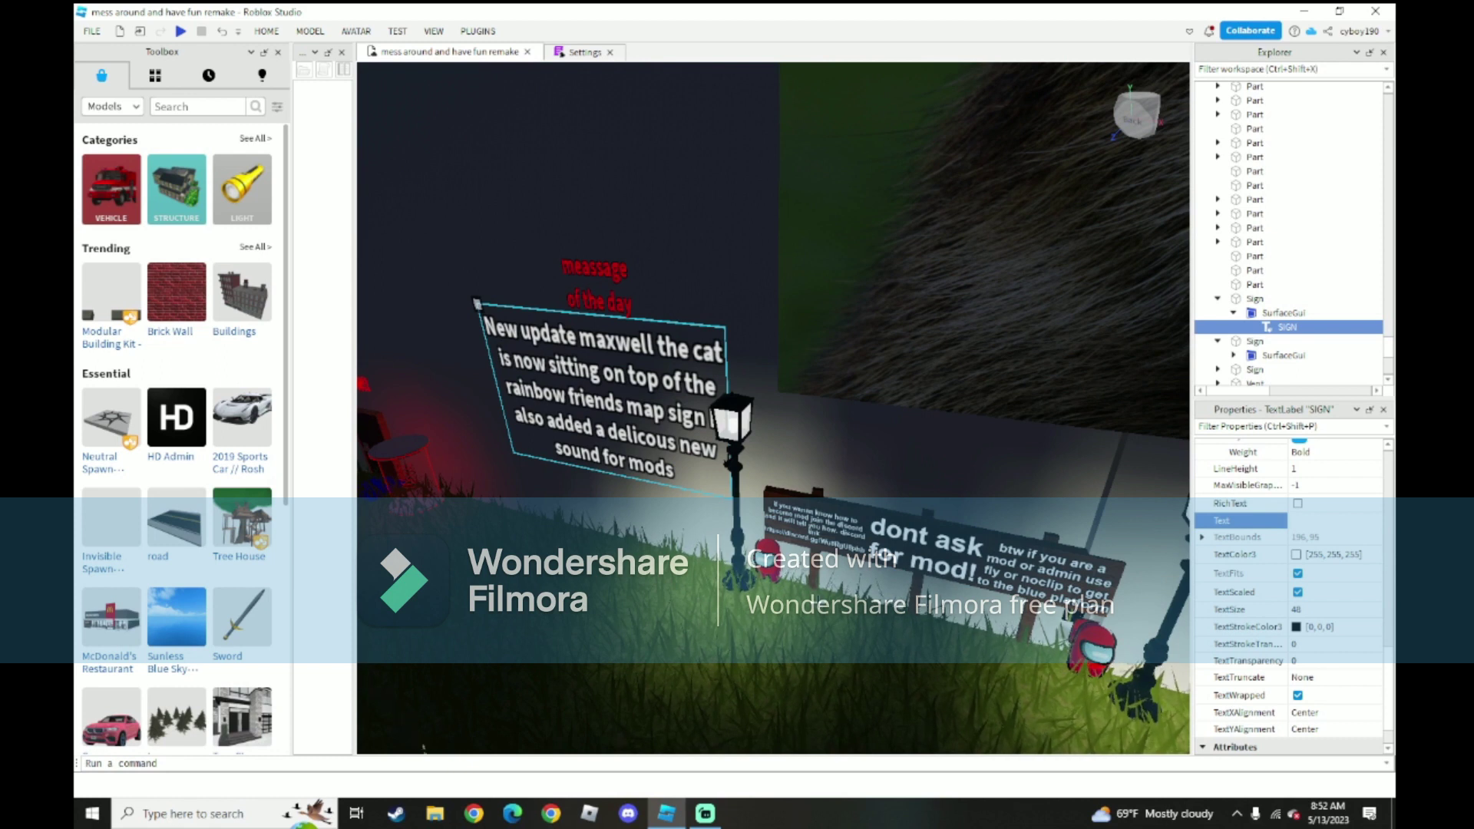
type("ho")
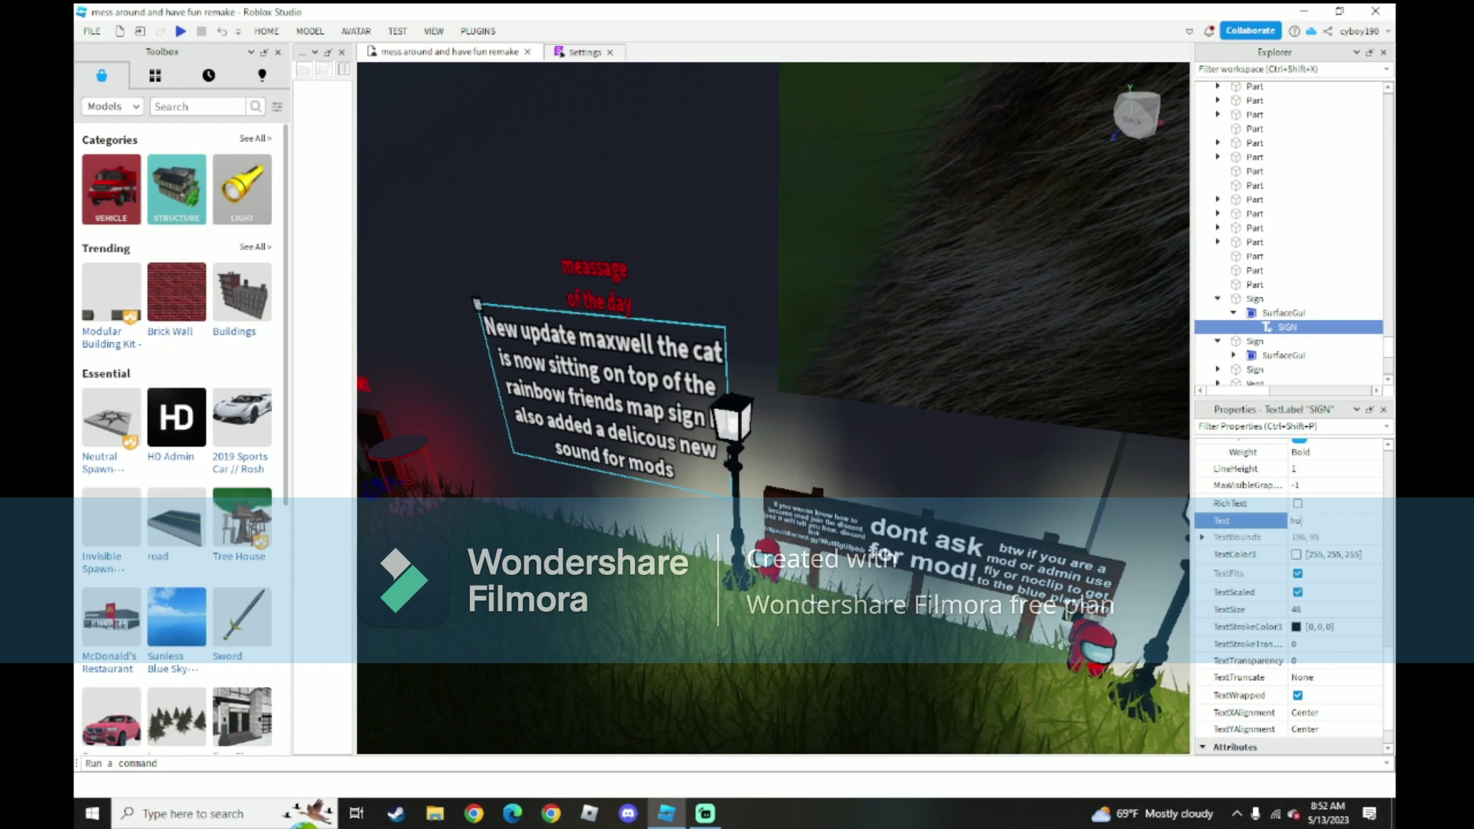
type("rror")
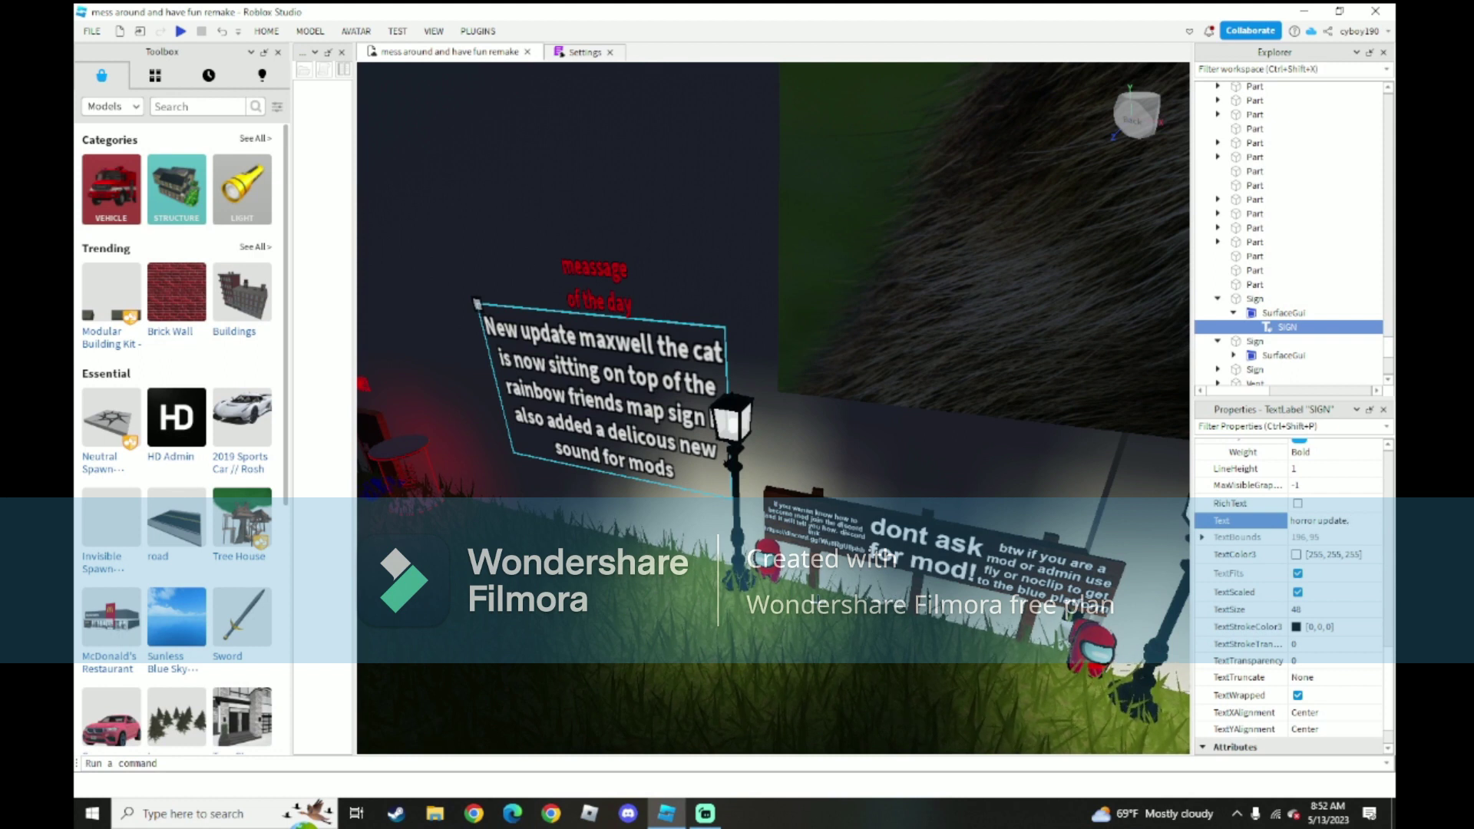
type("update.")
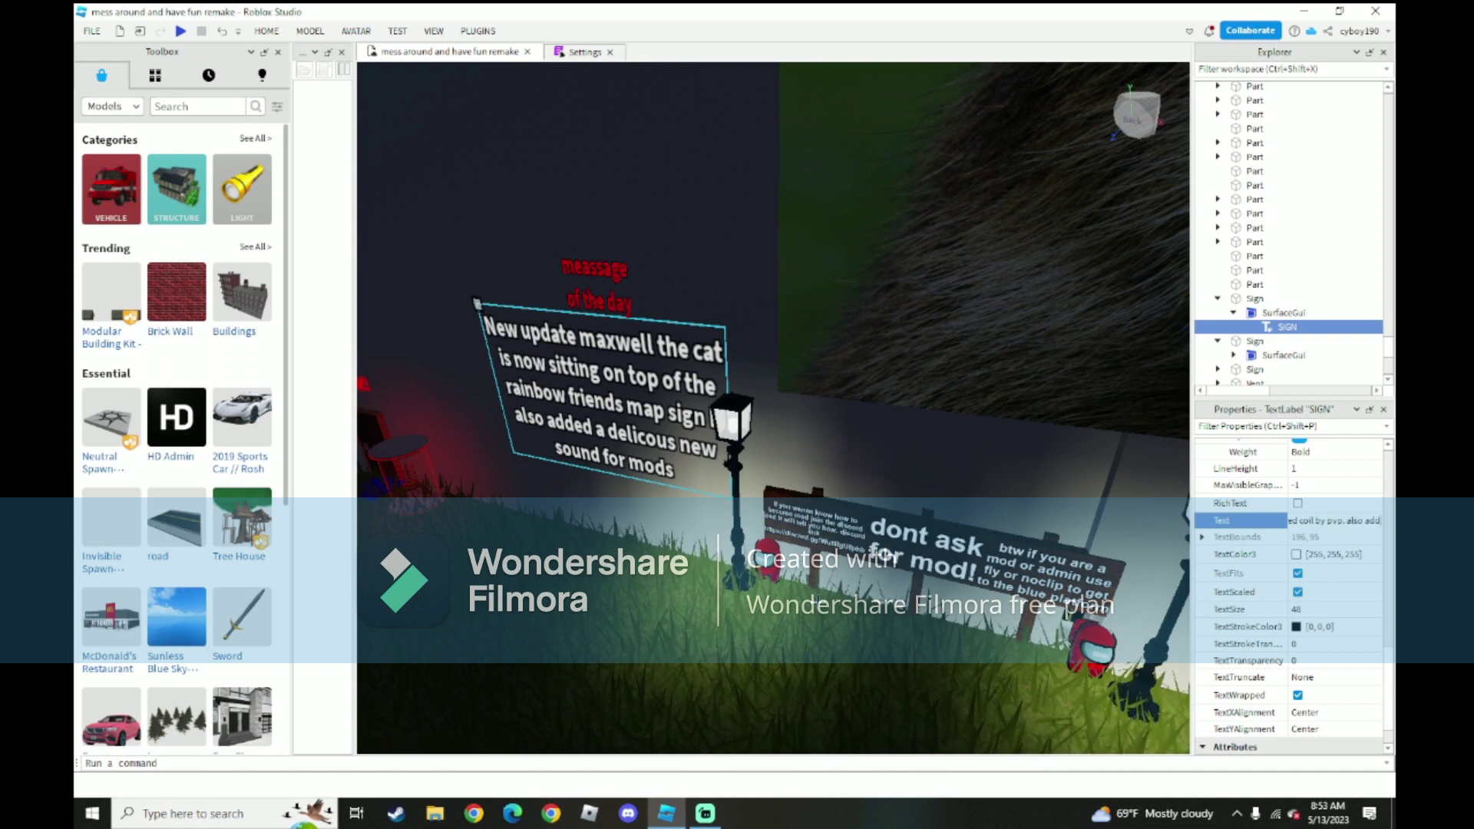
type("play")
key("Return")
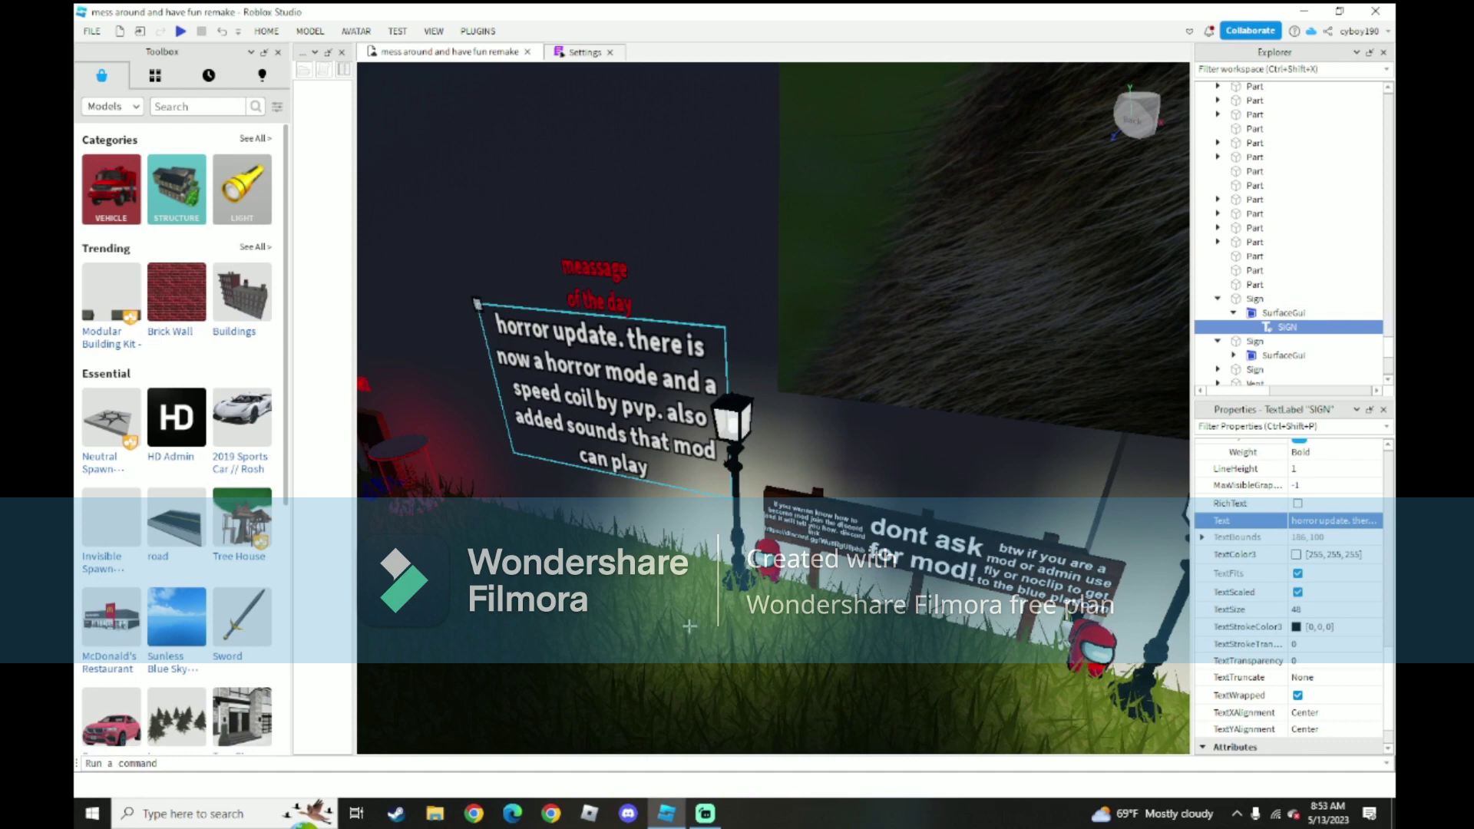
left_click(720, 704)
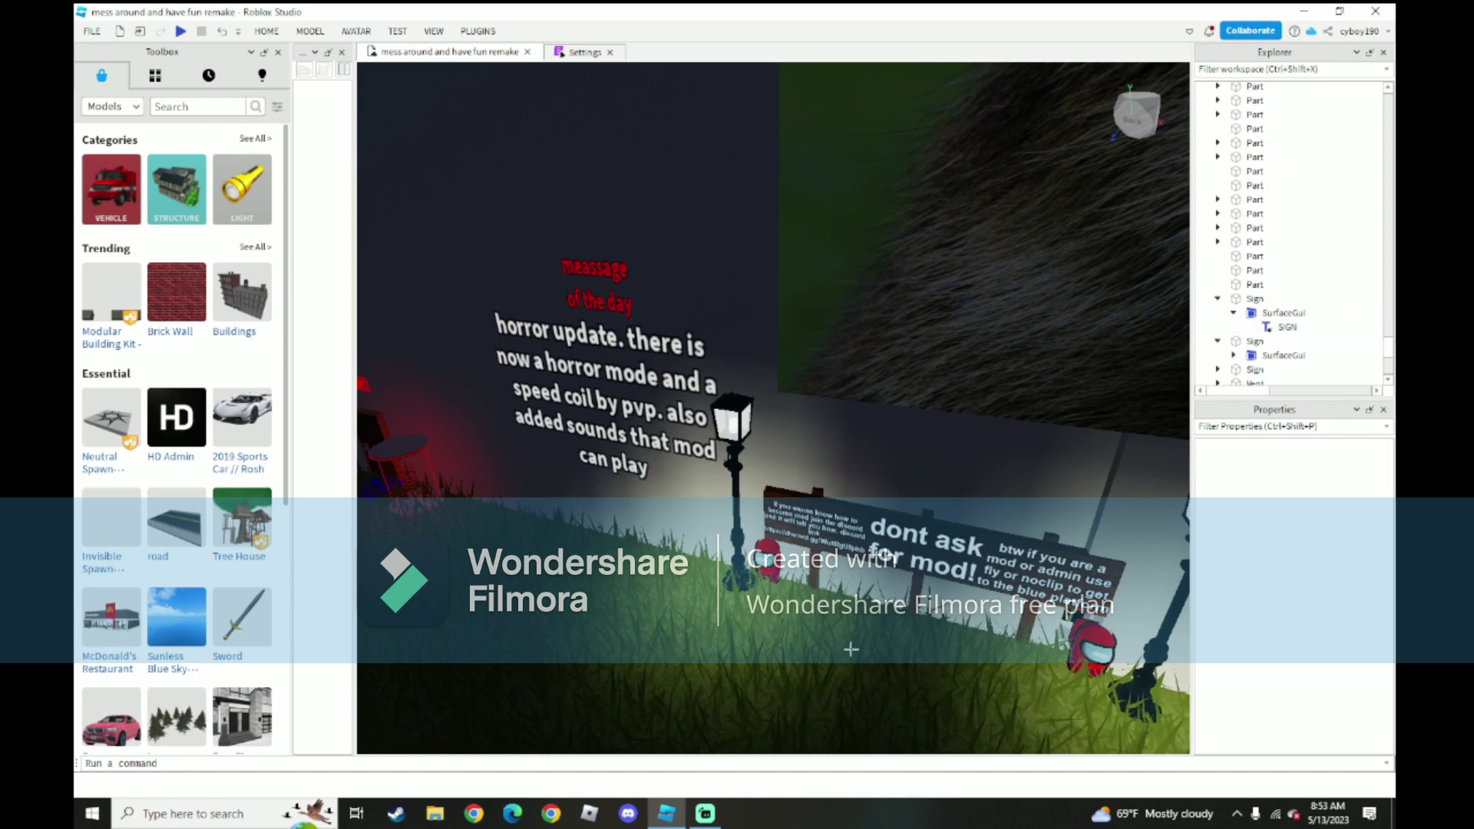
- Publish the changes in "mess around and have fun remake" to Roblox
right_click_drag(851, 650, 849, 650)
key("s")
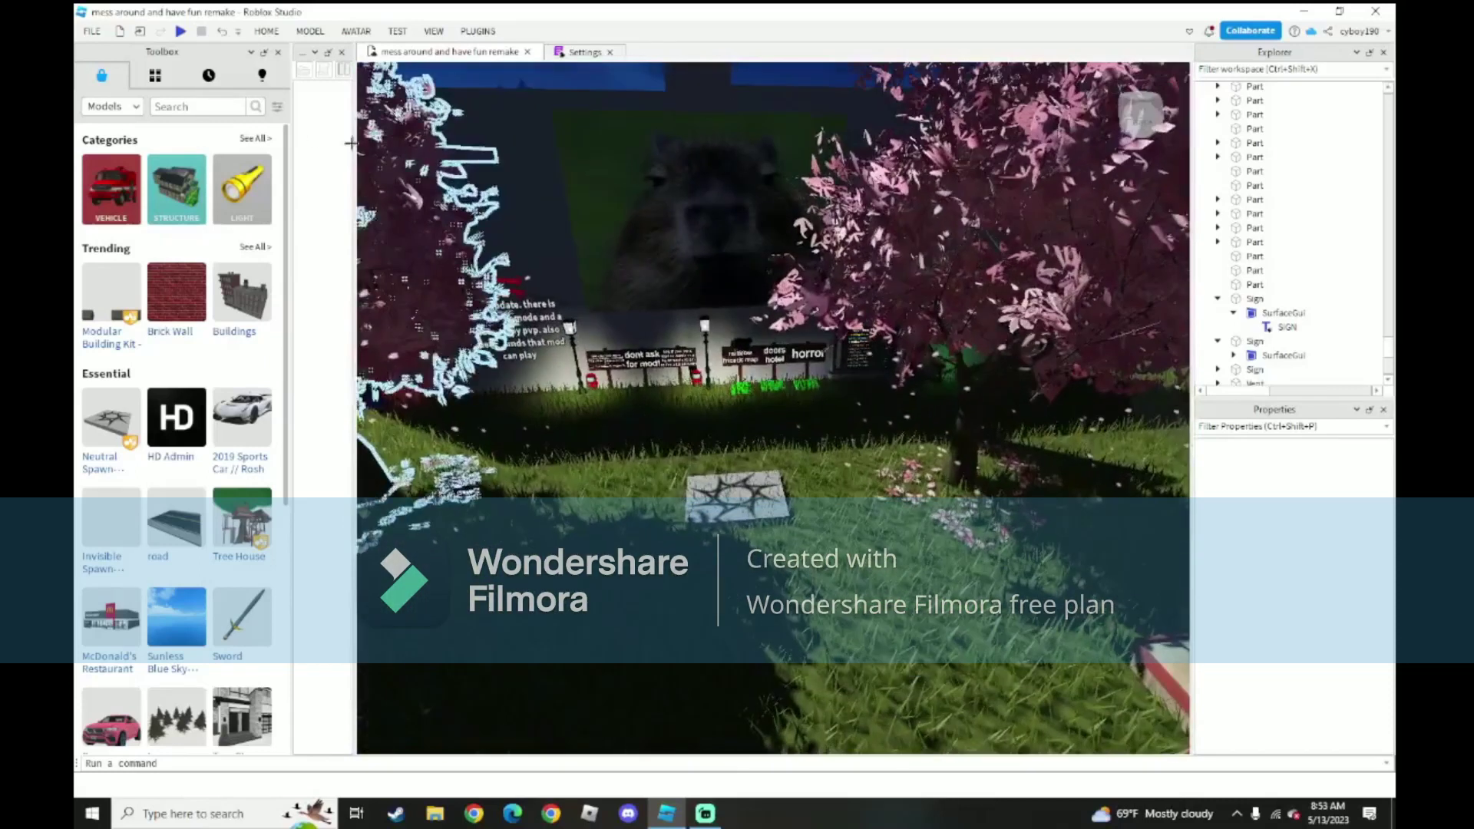
left_click(91, 31)
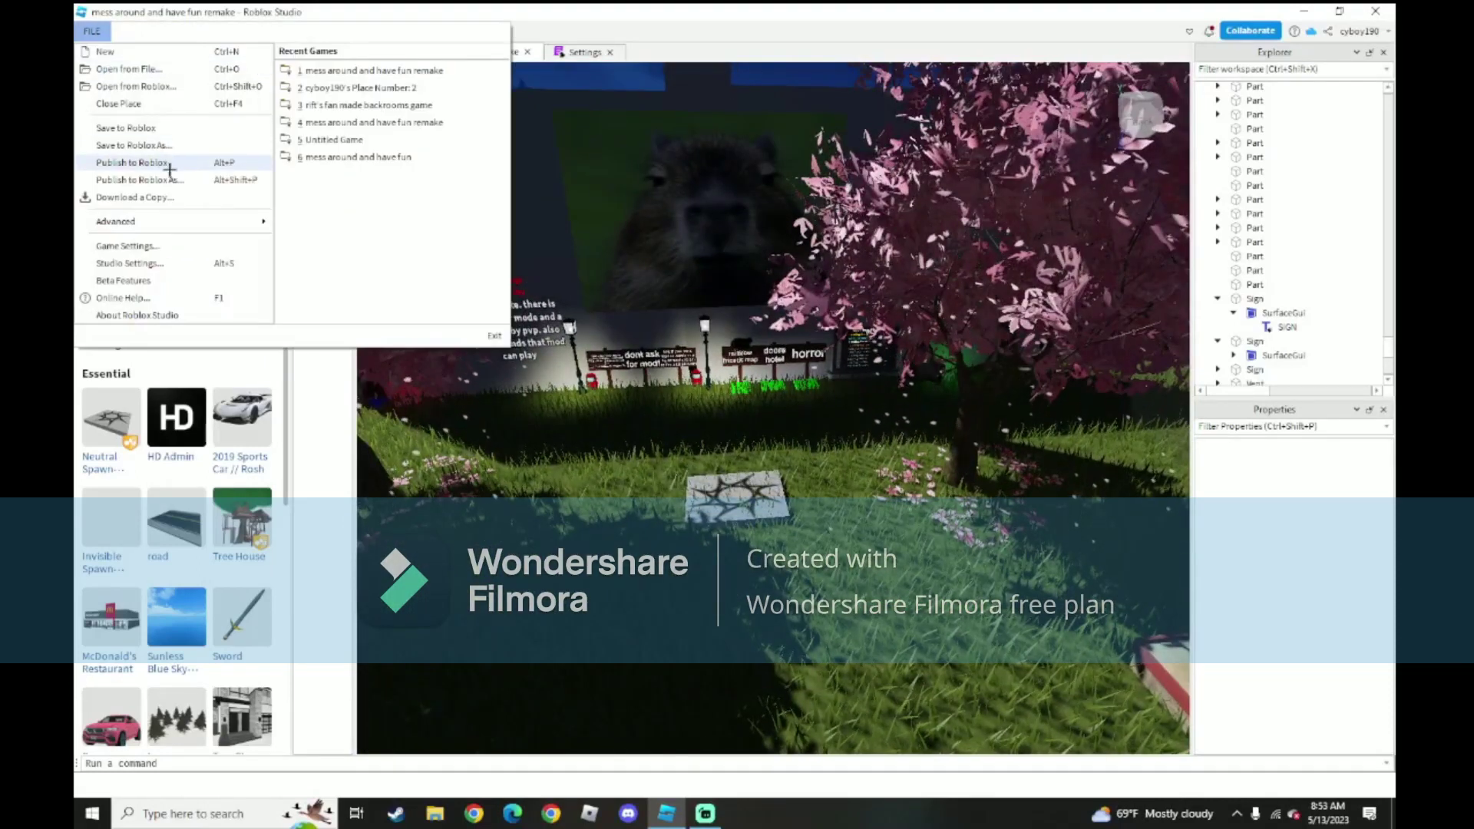
left_click(93, 31)
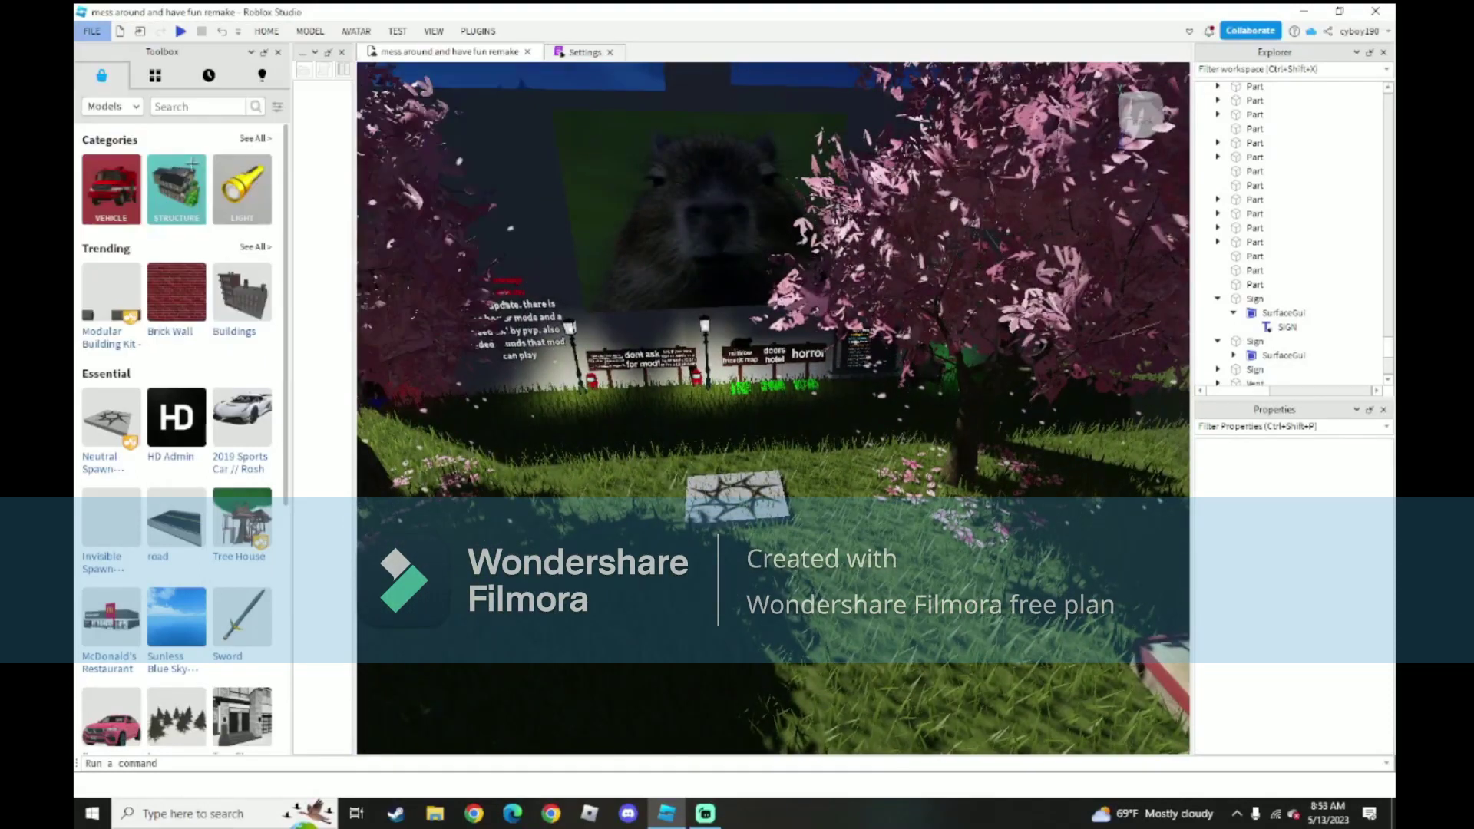
left_click(100, 31)
left_click(93, 30)
left_click(92, 31)
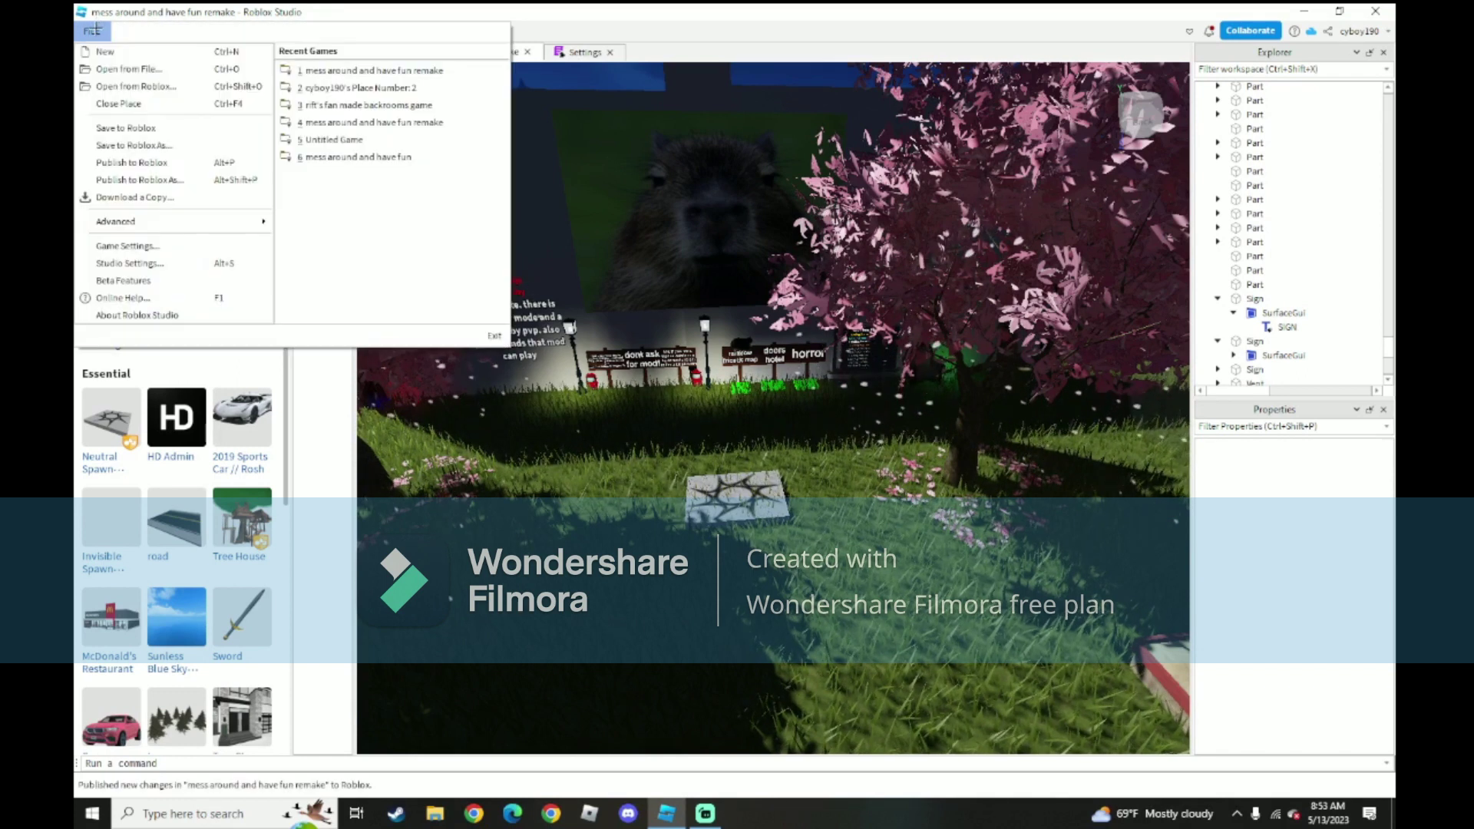